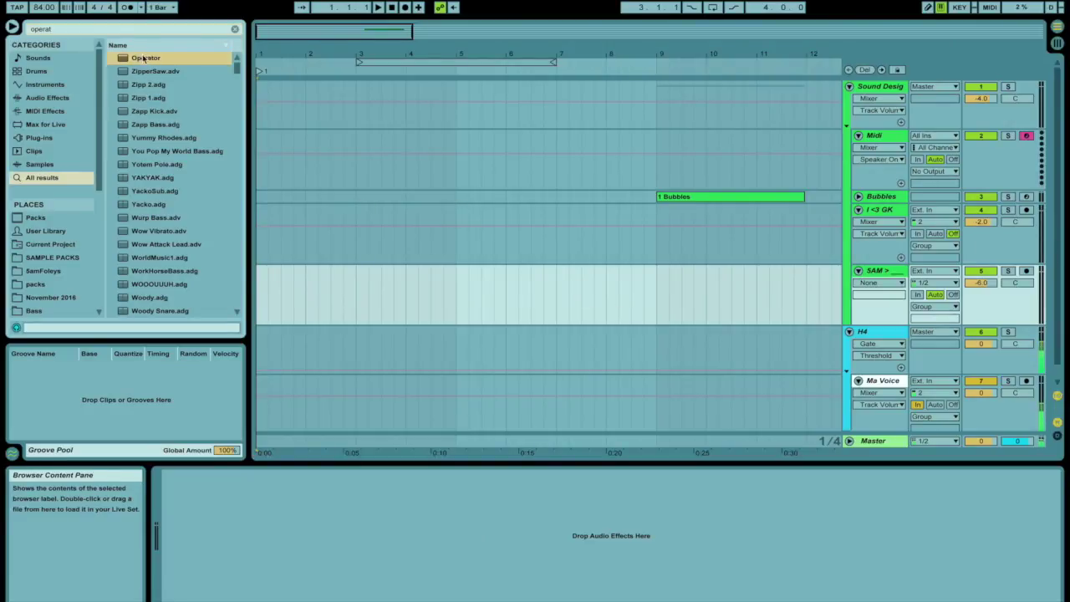
Step: Rename the Midi track as Bubbles
left_click(886, 136)
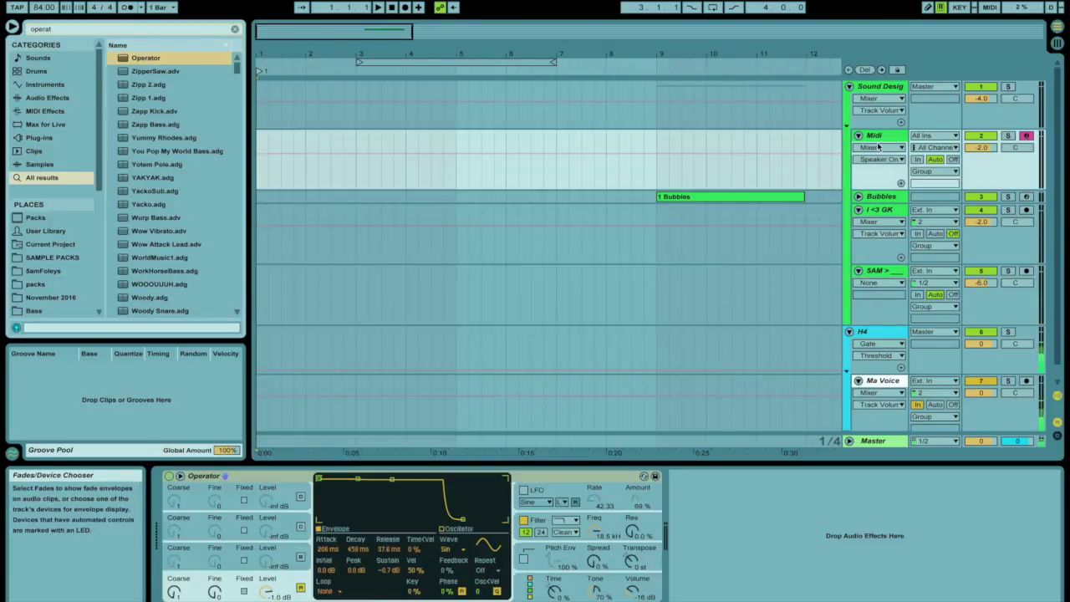
type("Bubbles")
key("Return")
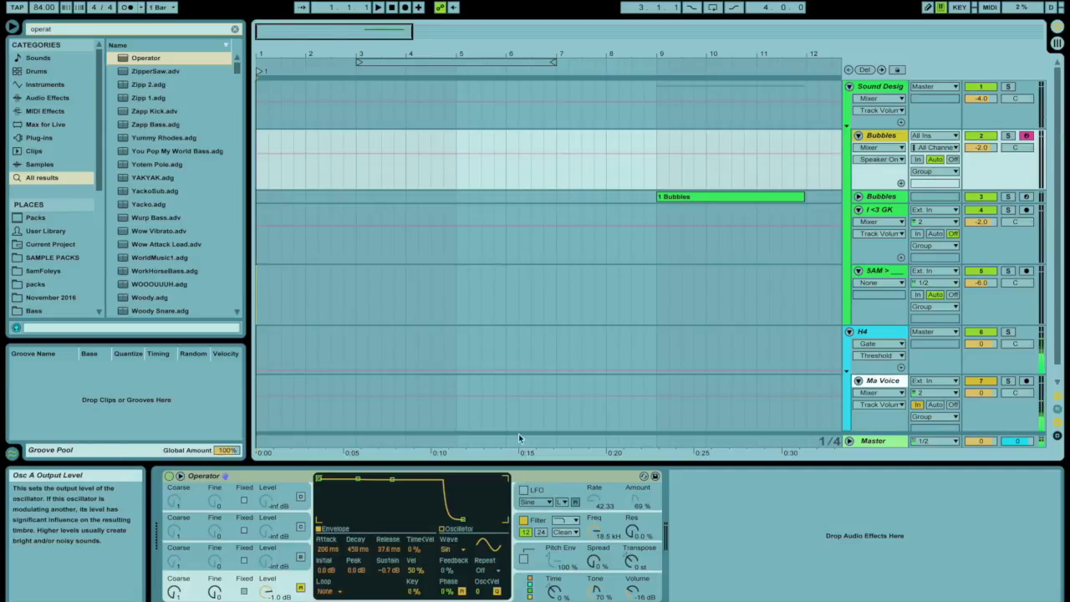
Step: Shape oscillator A's amplitude envelope into a short pluck with 44.7 ms attack, 42.6 ms decay and -inf dB sustain
left_click(267, 591)
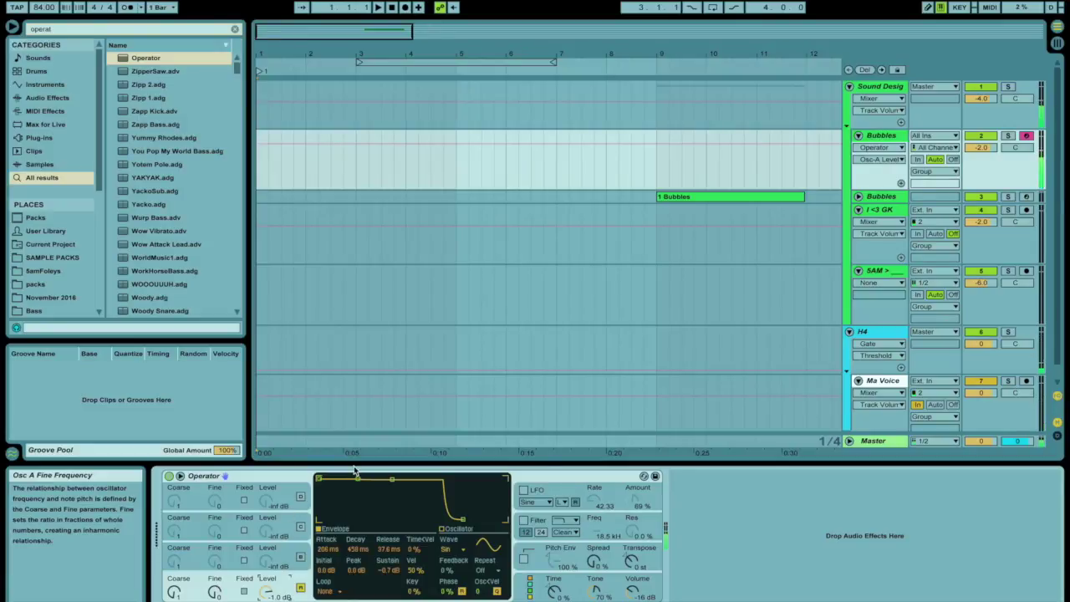
left_click_drag(358, 478, 368, 520)
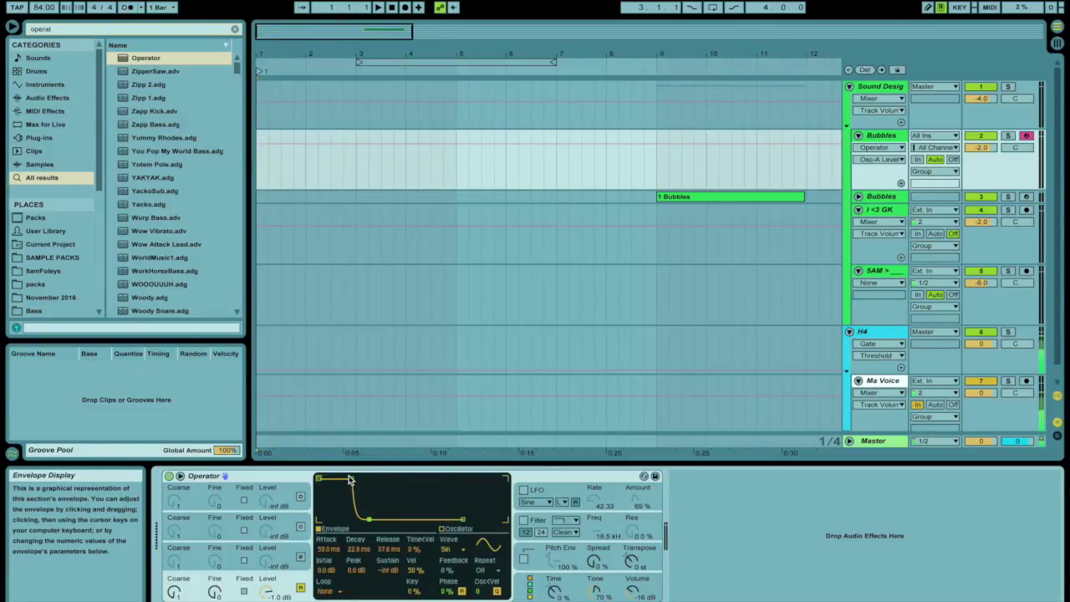
left_click_drag(349, 479, 347, 479)
left_click_drag(349, 479, 350, 479)
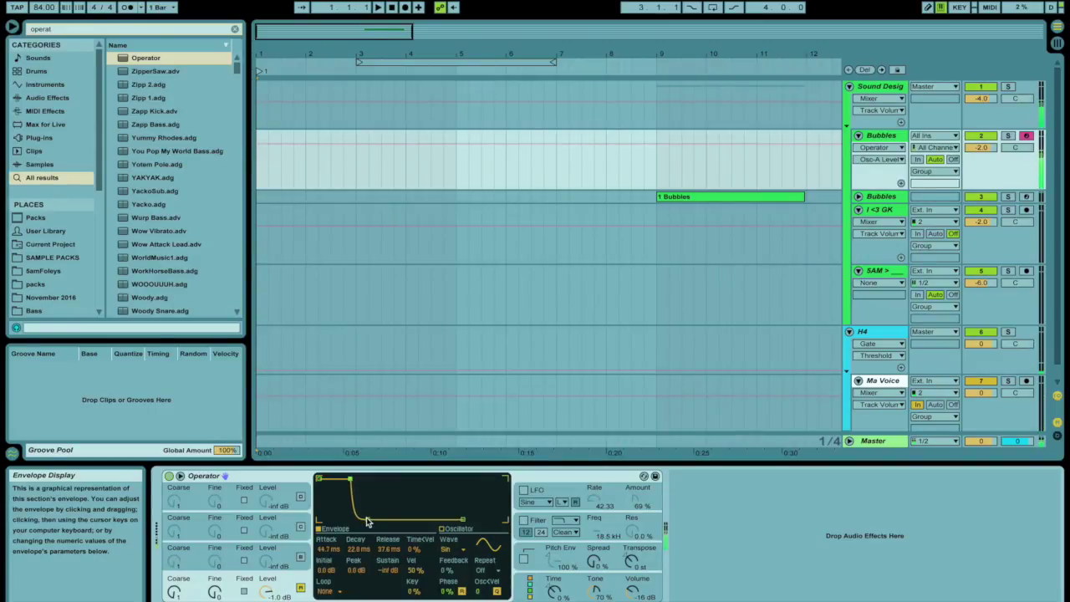
left_click_drag(367, 519, 371, 519)
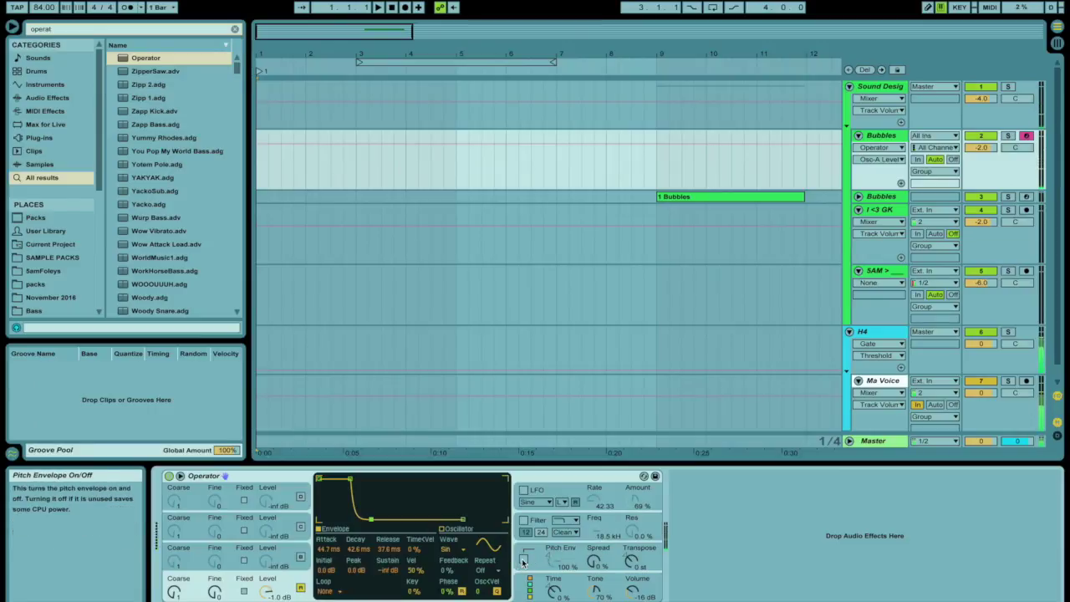
Step: Enable Operator's pitch envelope and shape it with +12 st initial, -23 st peak, 57% decay slope and 87.3 ms decay
left_click(523, 560)
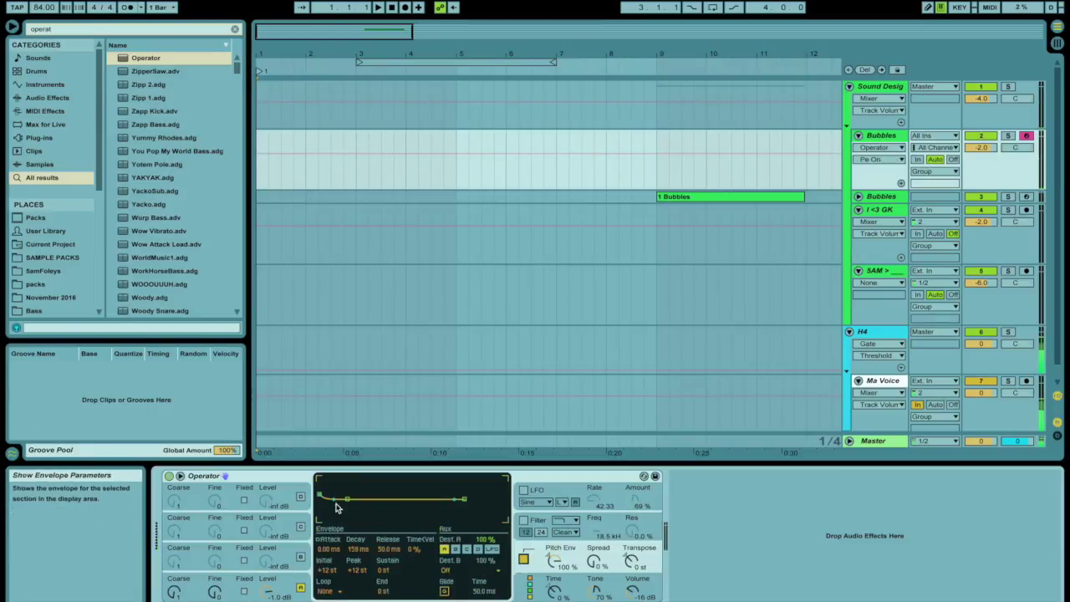
mouse_move(319, 495)
left_mouse_down()
mouse_move(341, 510)
mouse_move(330, 508)
left_mouse_up()
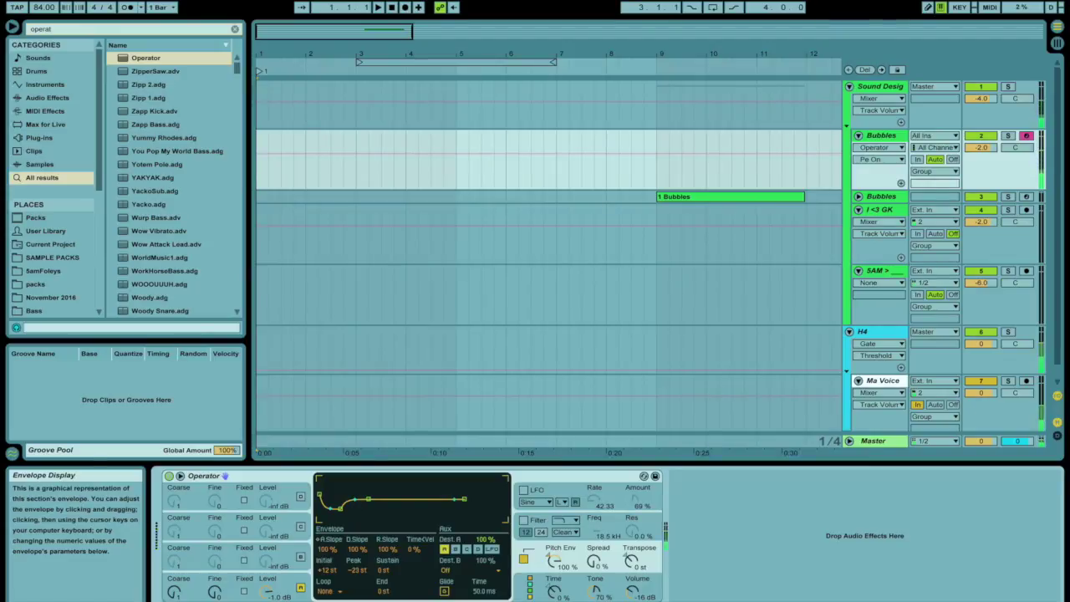
left_click_drag(354, 499, 354, 502)
left_click_drag(354, 504, 354, 509)
left_click_drag(355, 507, 355, 498)
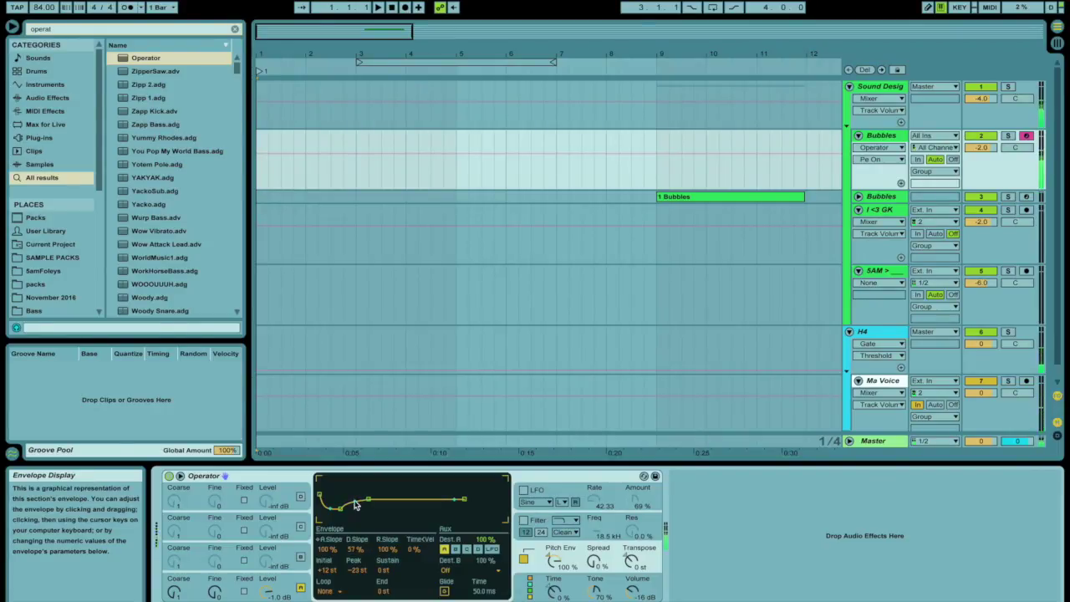
left_click(361, 540)
left_click_drag(360, 549, 360, 554)
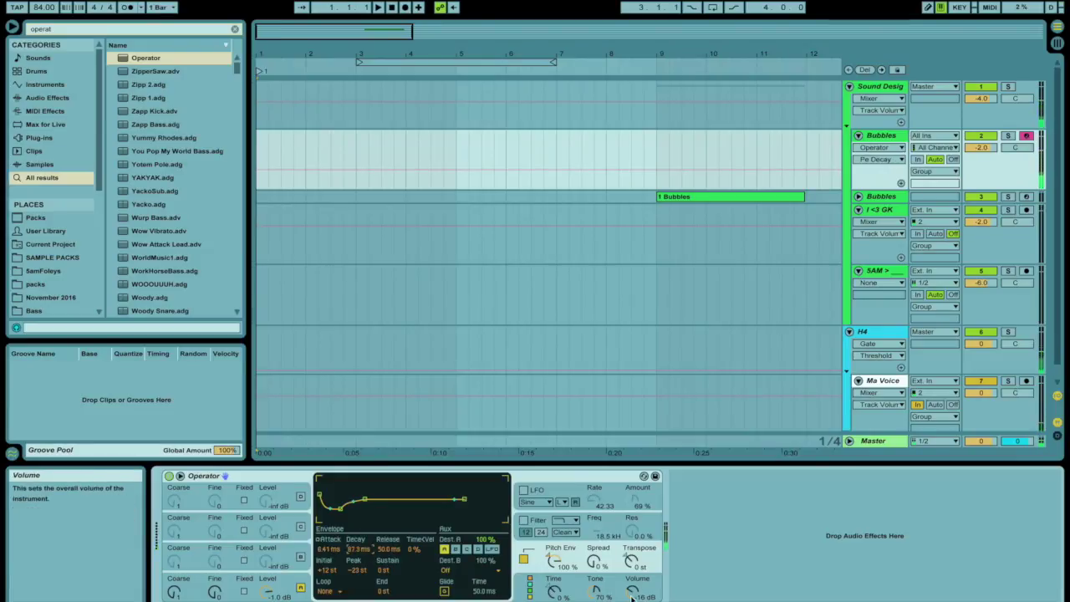
Step: Set Operator's volume to -8.7 dB and group the device into an Instrument Rack
left_click_drag(635, 594, 635, 585)
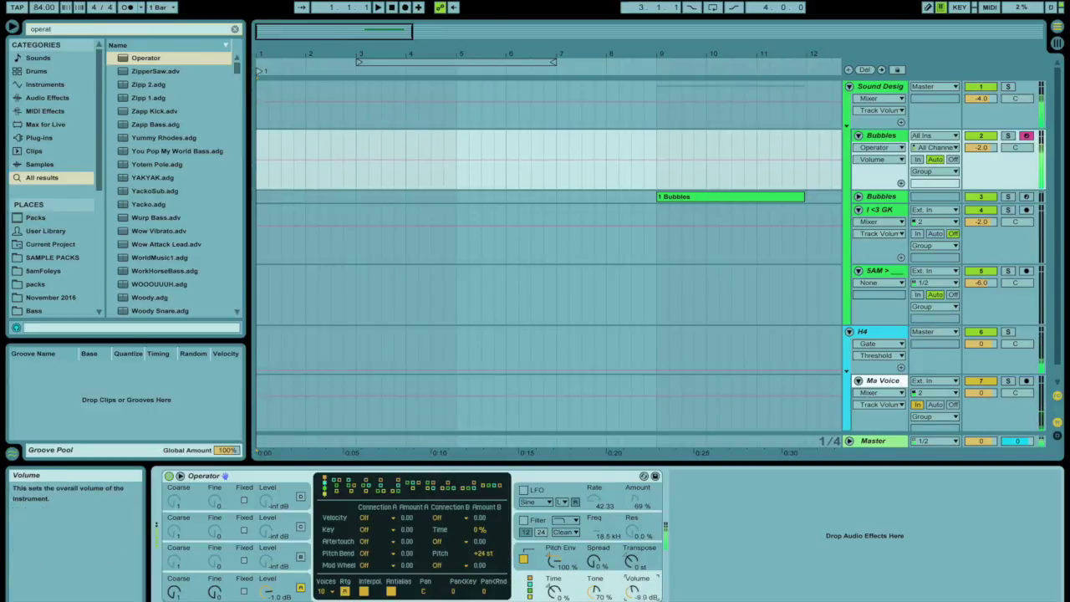
left_click(552, 558)
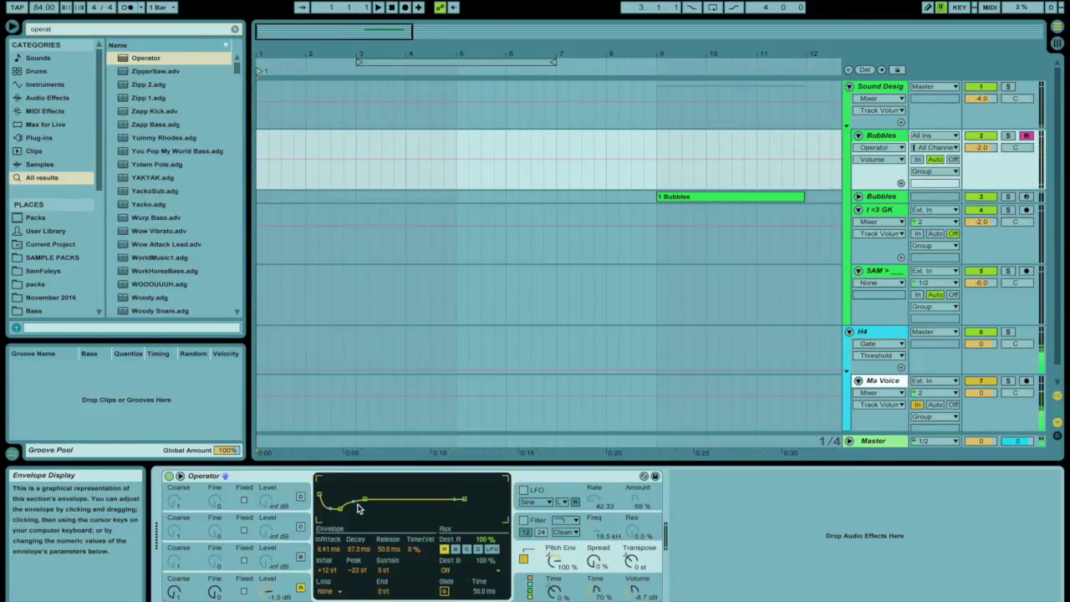
left_click(298, 476)
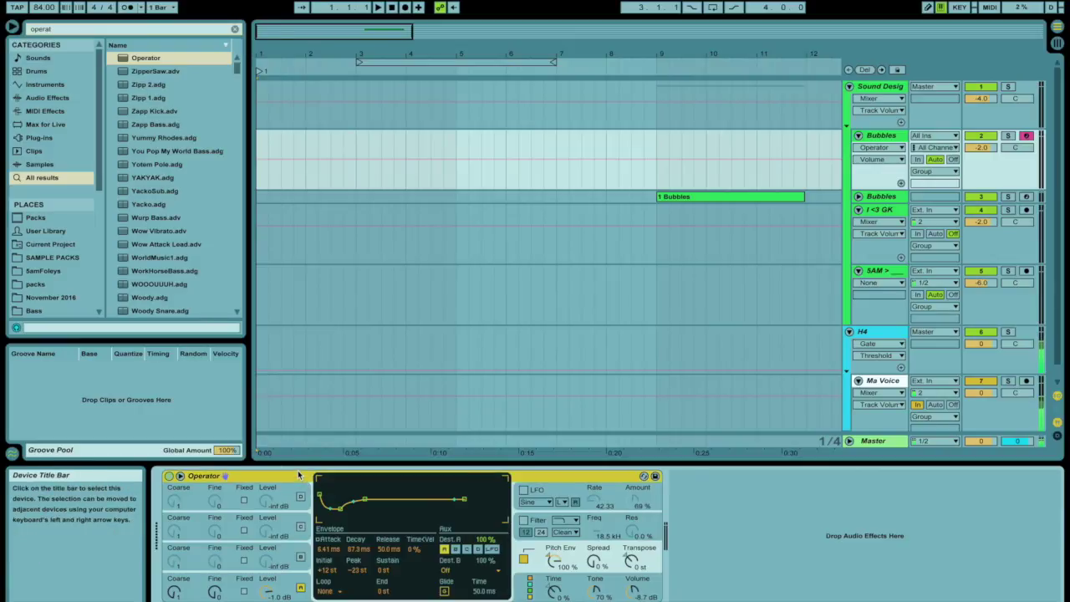
key("ctrl+g")
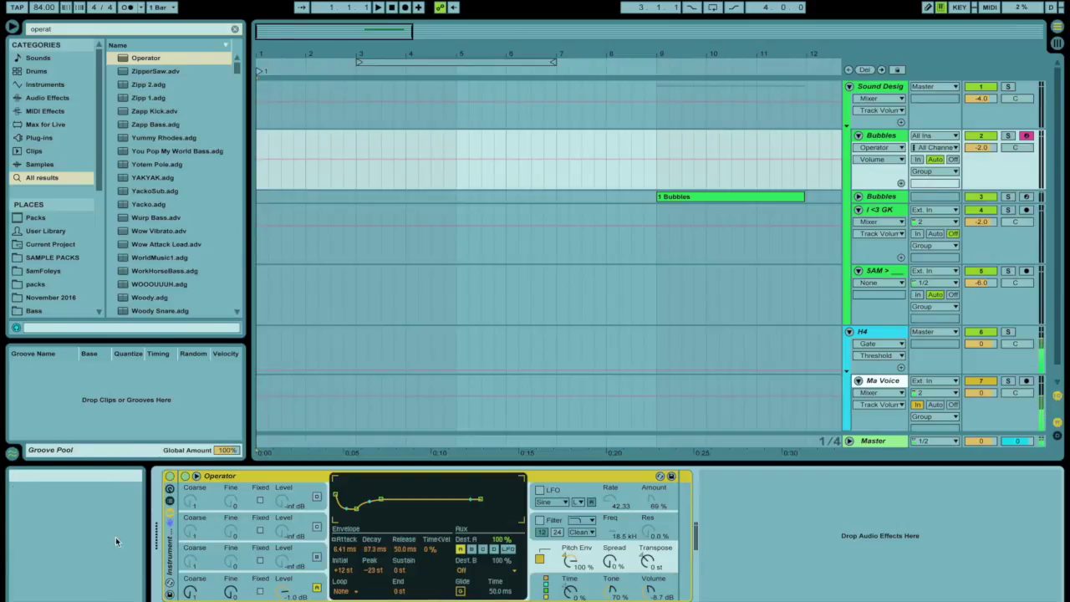
double_click(170, 561)
double_click(172, 558)
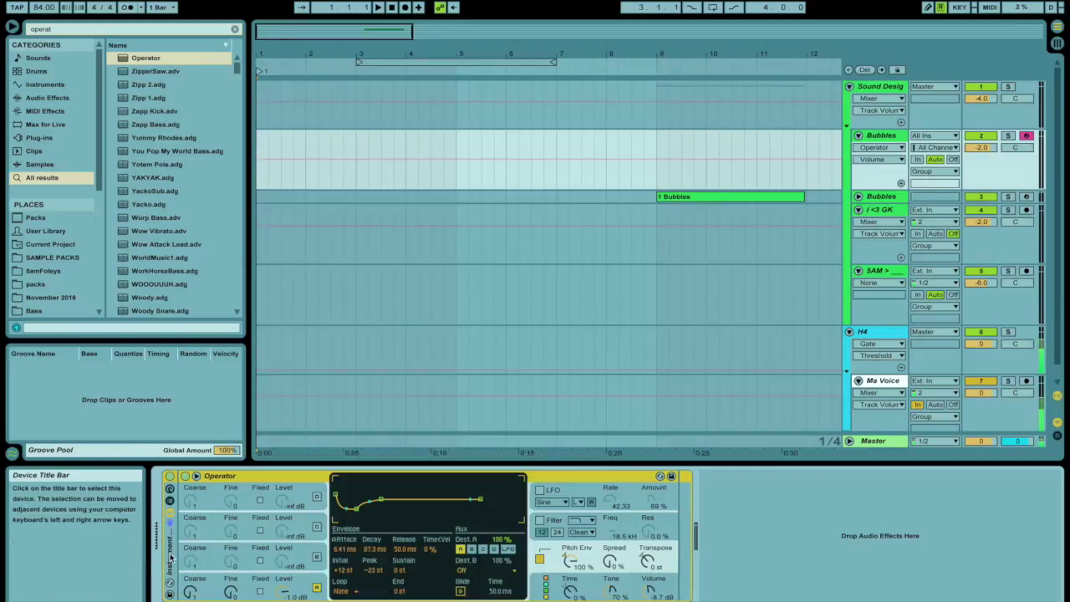
Step: Find the Water Drop Grain Delay preset in the browser, load it after the instrument rack and clear the search
left_click(87, 27)
key("super+a")
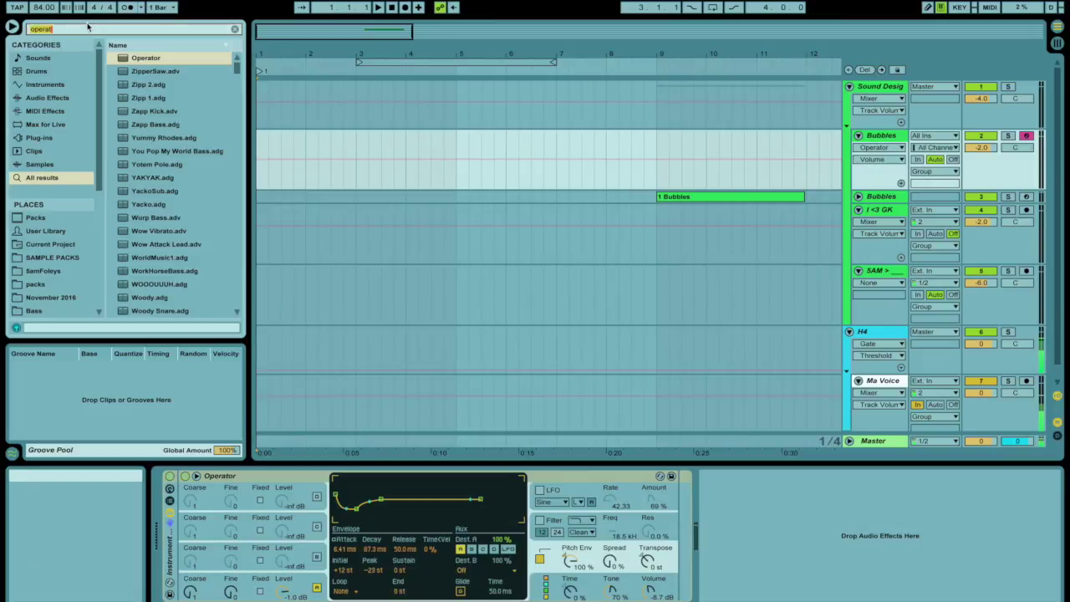
type("g")
key("BackSpace")
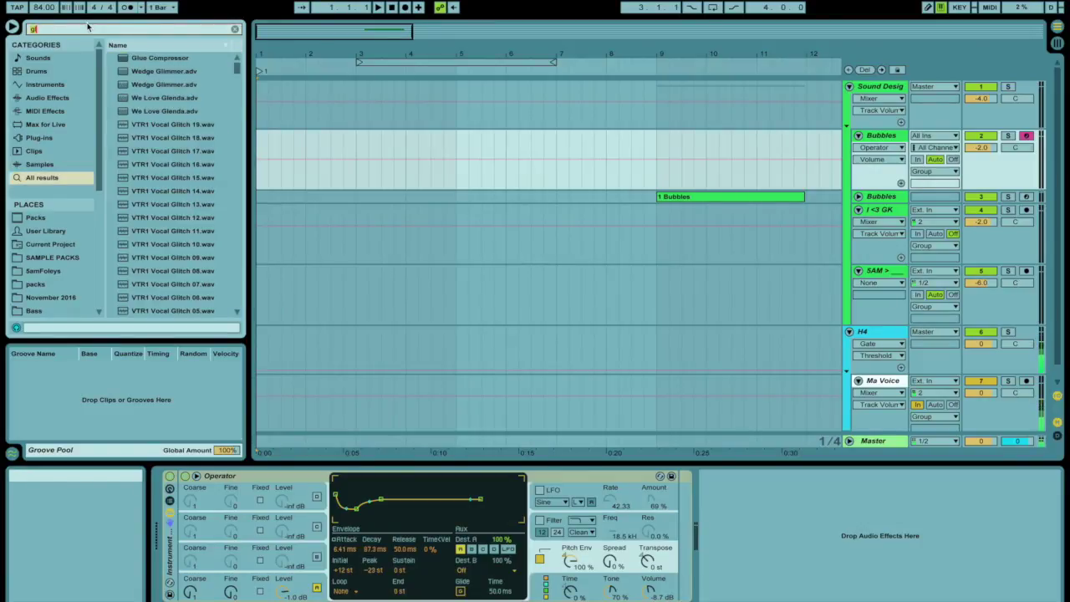
type("g")
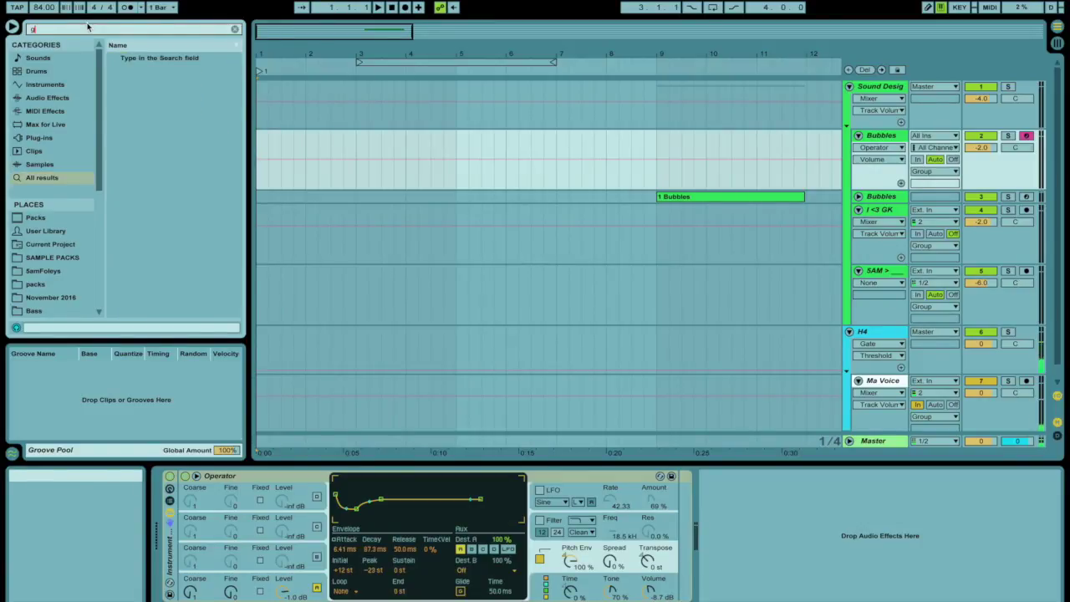
type("litch")
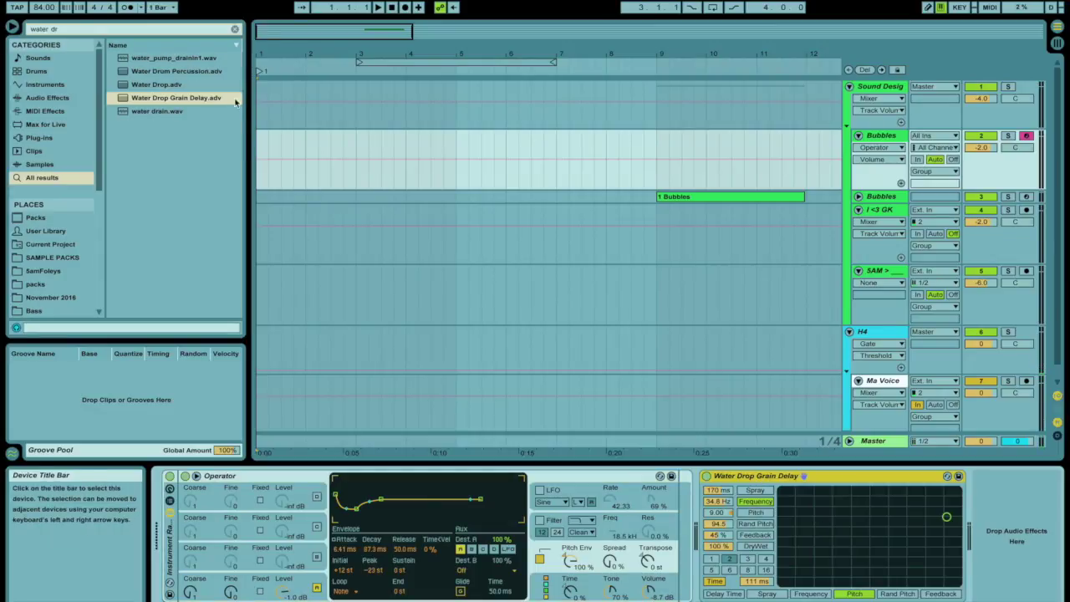
left_click(235, 29)
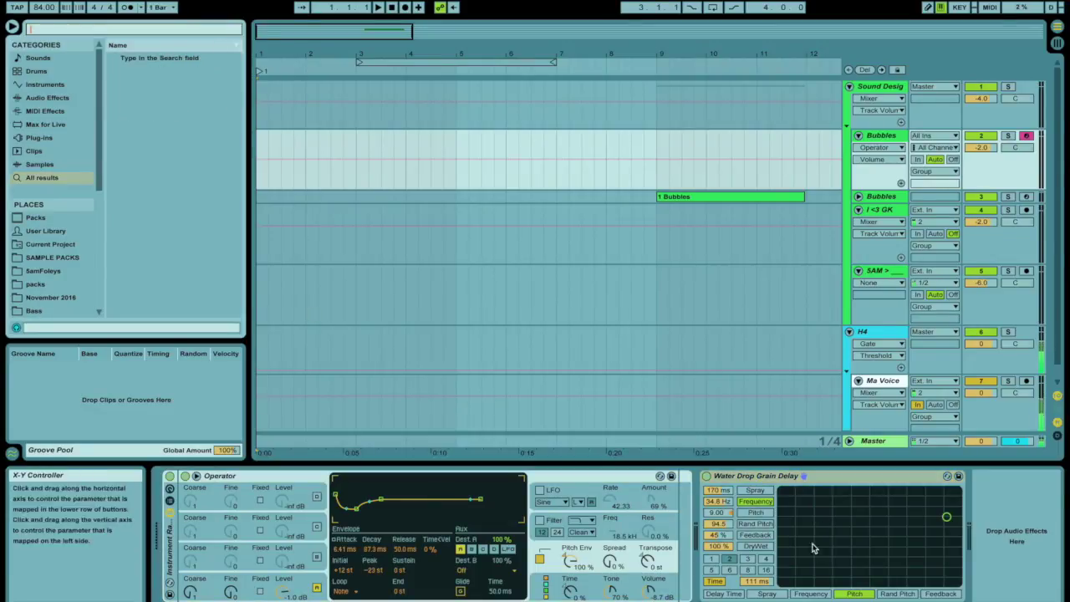
Step: Set the grain delay's dry/wet to 61%, feedback to 23%, frequency to about 7 Hz and pitch to 7
left_click(727, 499)
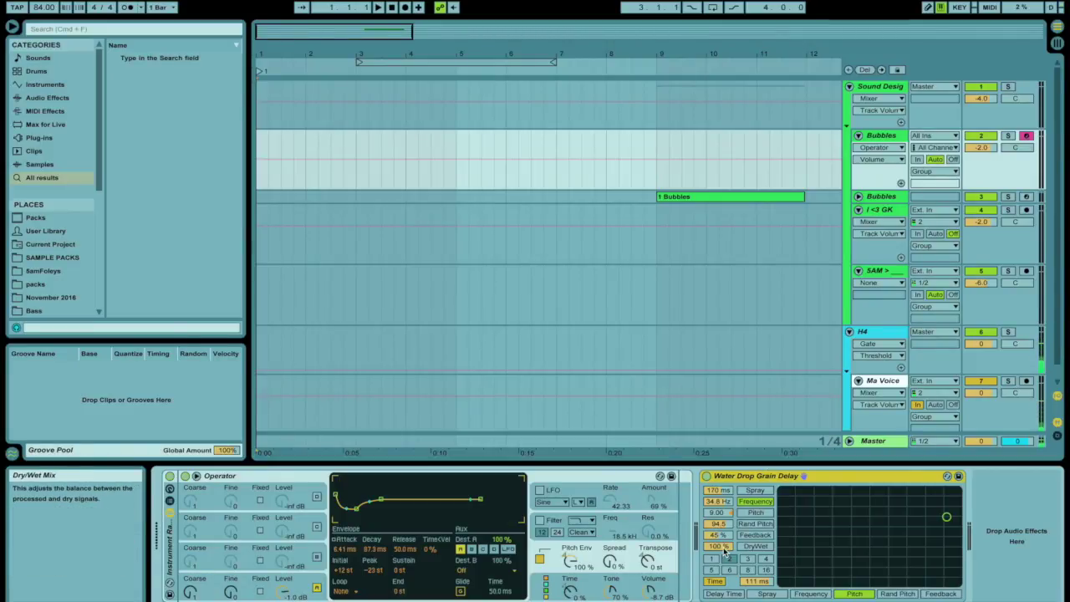
mouse_move(723, 550)
left_mouse_down()
mouse_move(723, 584)
mouse_move(725, 546)
left_mouse_up()
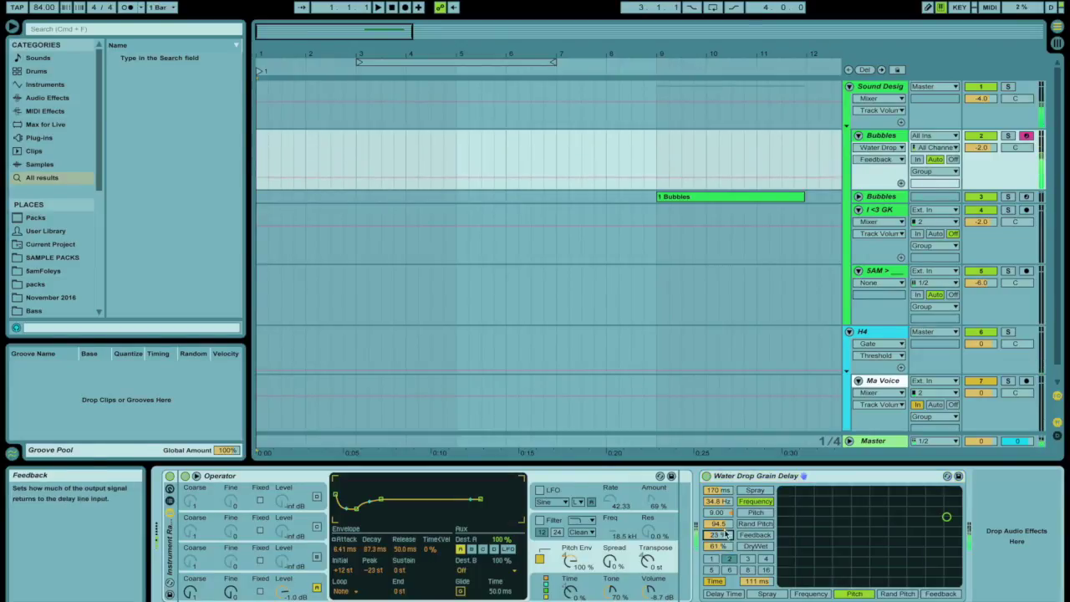
left_click_drag(717, 501, 719, 511)
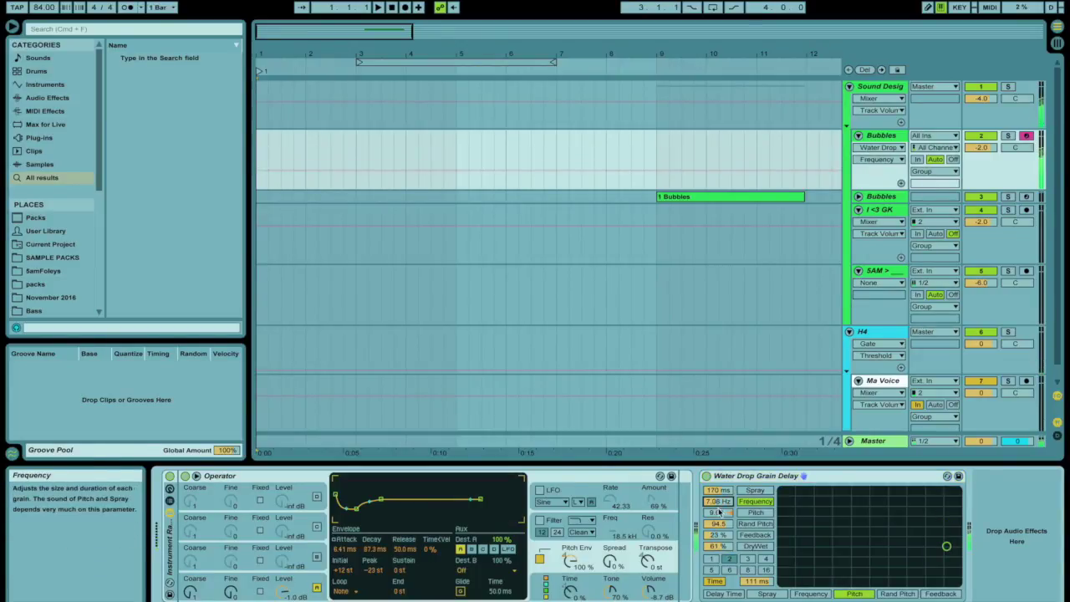
left_click(720, 511)
type("7")
key("Return")
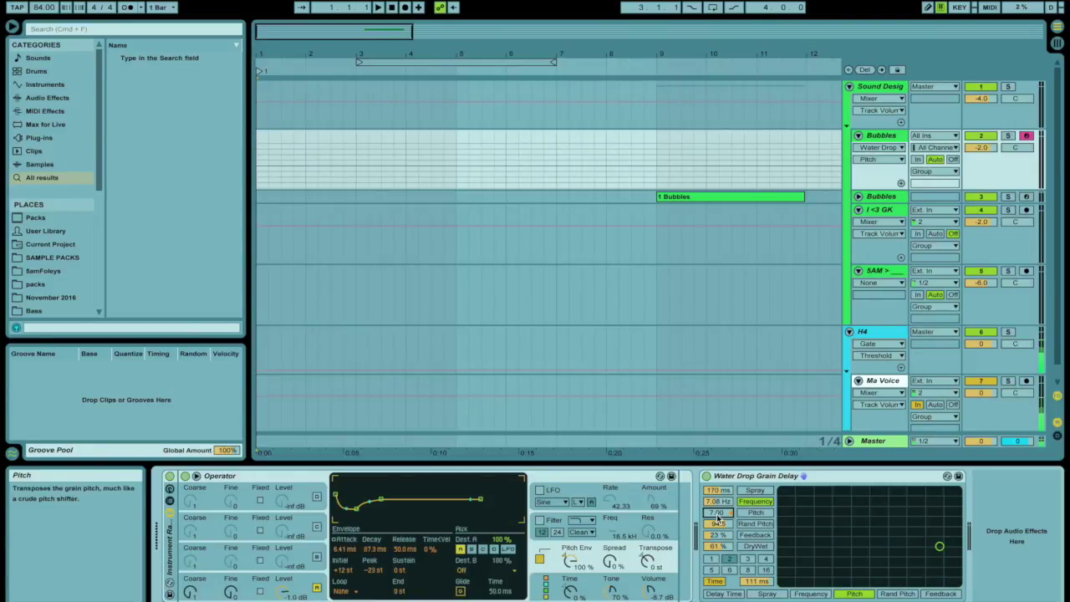
Step: Set the grain delay's spray to 500 ms, frequency to 1.37 Hz and delay time to 128 ms
mouse_move(717, 500)
left_mouse_down()
mouse_move(717, 528)
mouse_move(722, 482)
mouse_move(723, 508)
left_mouse_up()
left_click(723, 513)
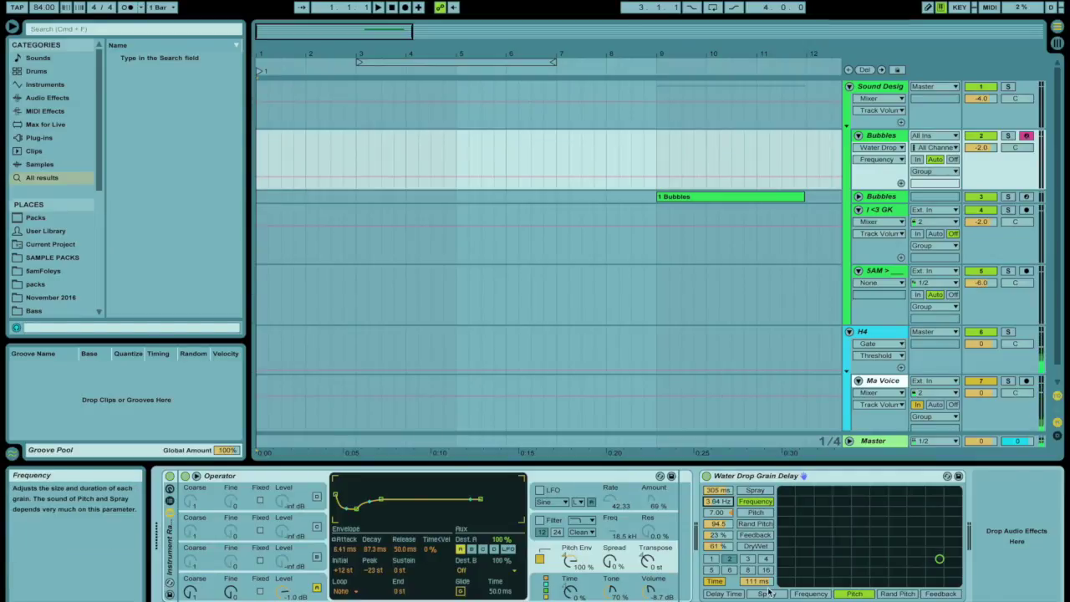
left_click_drag(770, 581, 770, 568)
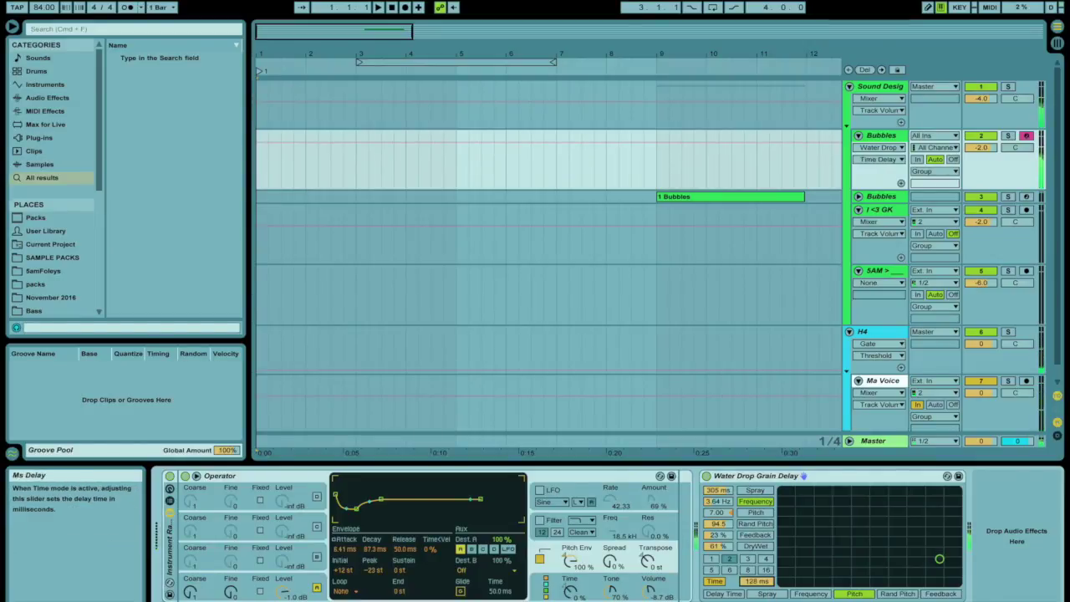
mouse_move(717, 501)
left_mouse_down()
mouse_move(717, 509)
mouse_move(718, 480)
left_mouse_up()
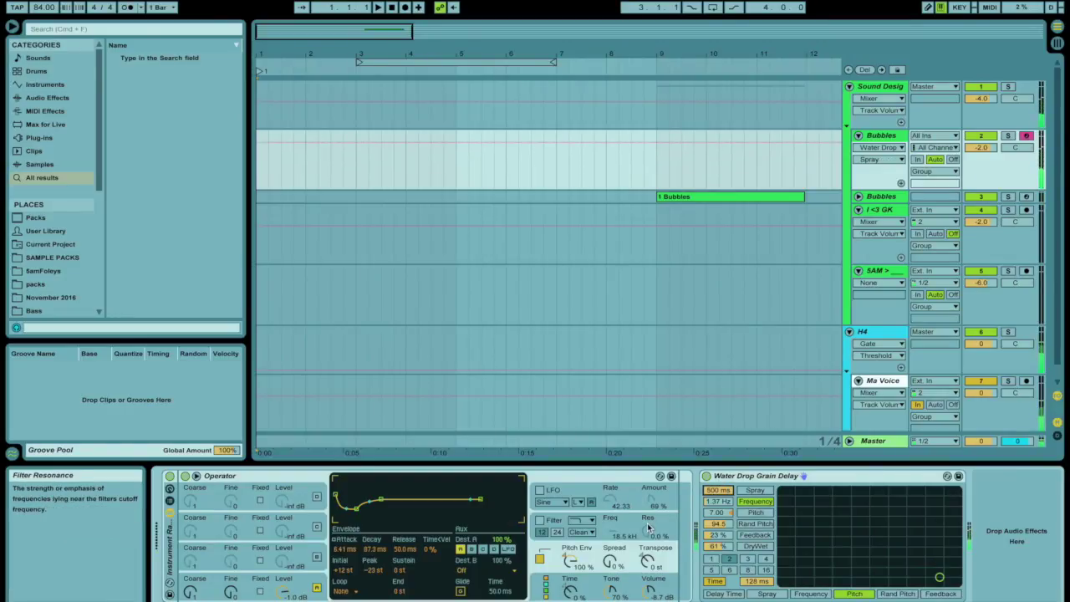
Step: Set the grain delay's spray to 22.2 ms, frequency to 42.9 Hz, delay time to 38.7 ms, feedback to 53% and dry/wet to 44%
mouse_move(717, 502)
left_mouse_down()
mouse_move(720, 477)
mouse_move(736, 516)
left_mouse_up()
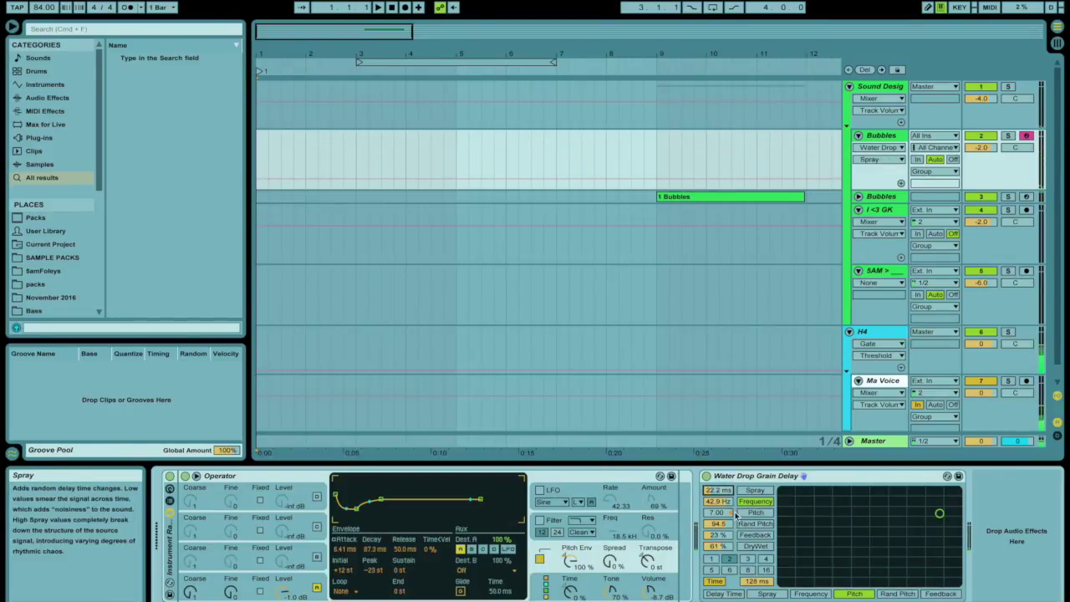
left_click_drag(755, 581, 765, 583)
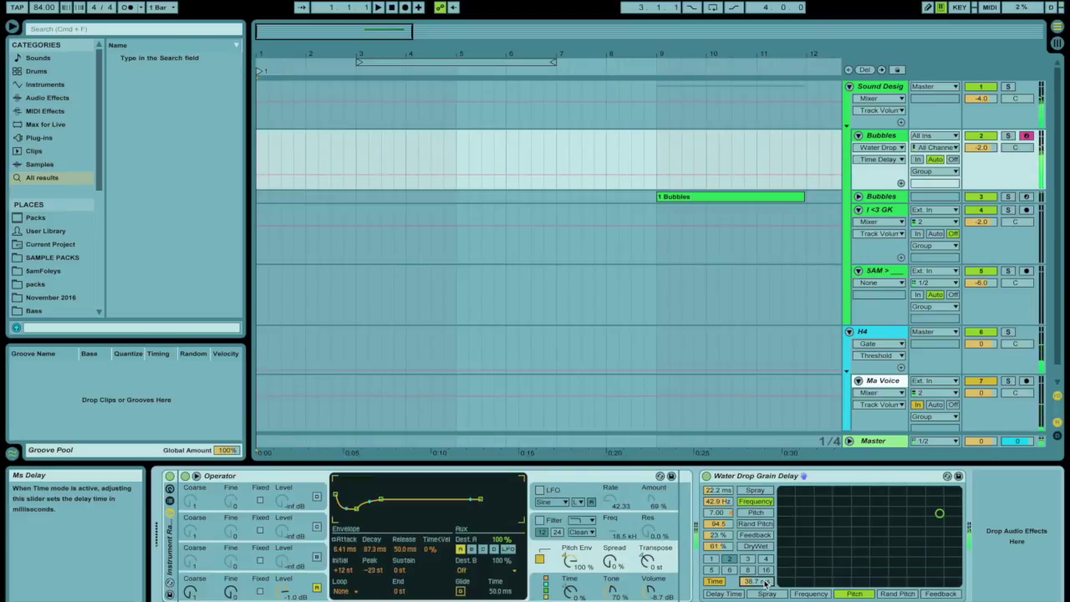
left_click_drag(717, 534, 716, 568)
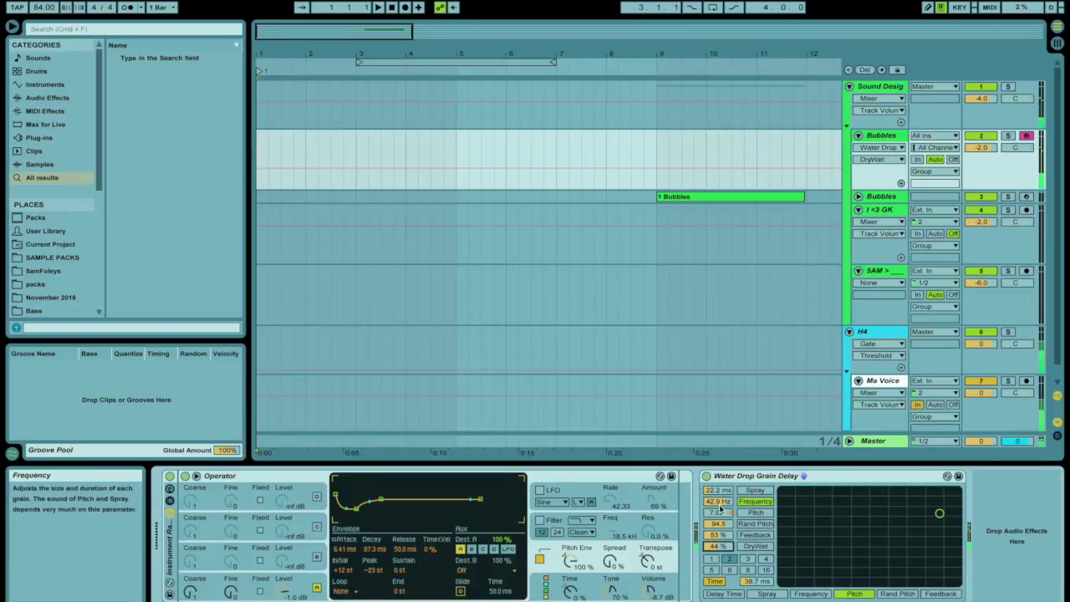
Step: Set the grain delay's pitch to 0, feedback to 95% and dry/wet to 61%
left_click(721, 512)
type("0")
key("Return")
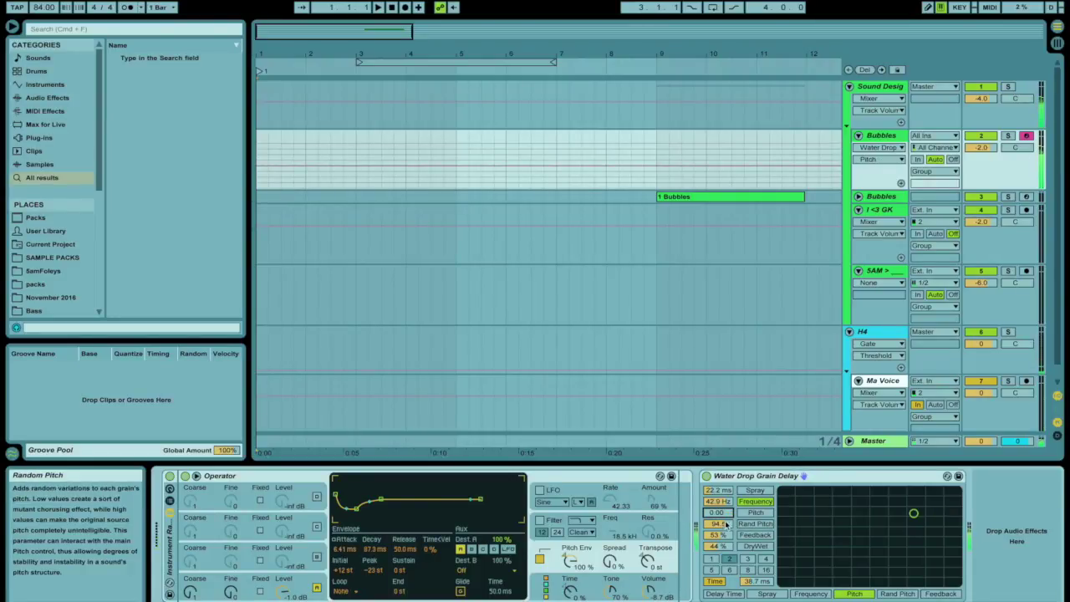
left_click(724, 534)
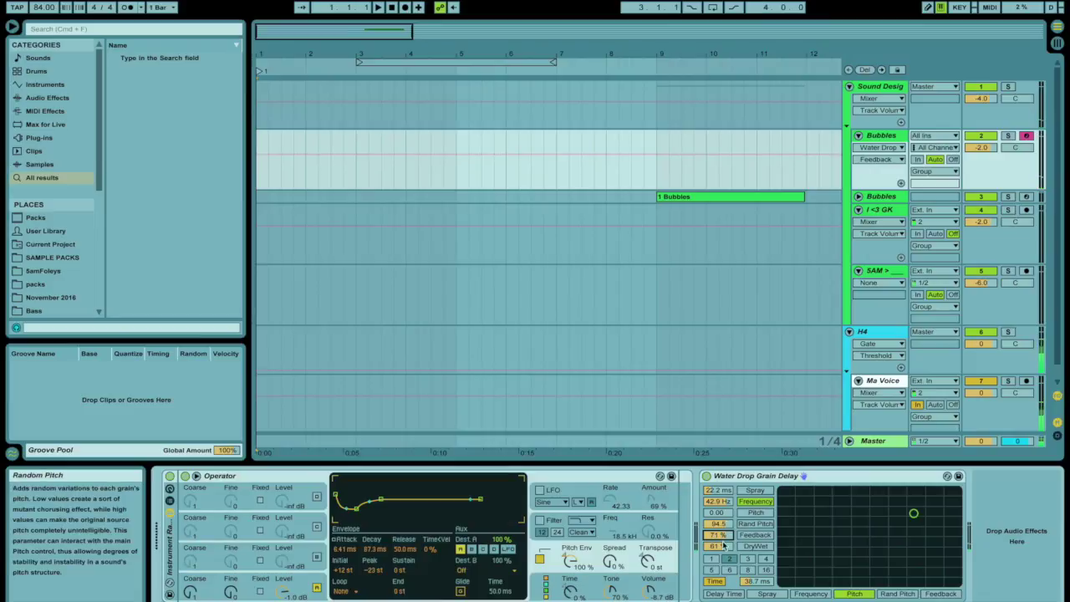
left_click_drag(723, 544, 691, 449)
Step: Set the grain delay's spray to 70.3 ms, delay time to 17.9 ms and frequency to 63.4 Hz
left_click_drag(718, 490, 715, 501)
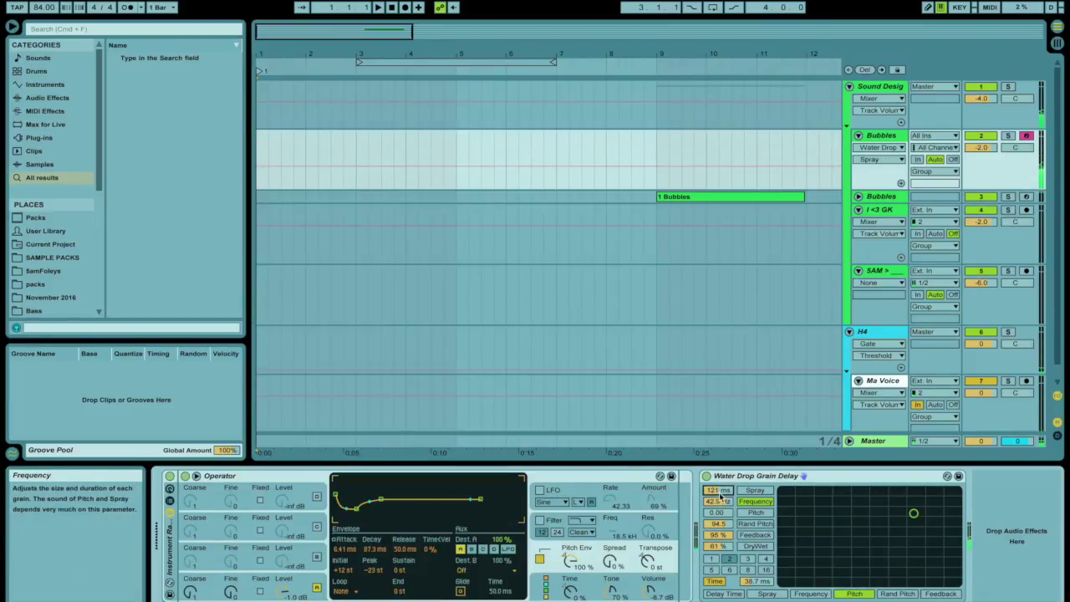
left_click_drag(718, 492, 719, 503)
left_click_drag(756, 581, 756, 597)
left_click(719, 501)
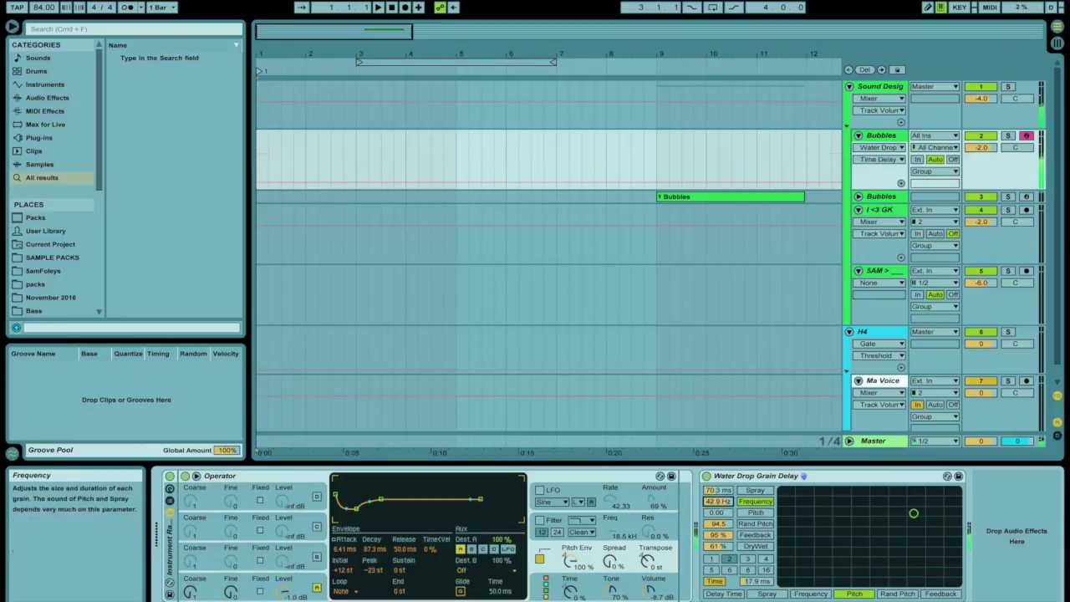
left_click(718, 502)
left_click_drag(722, 504, 724, 499)
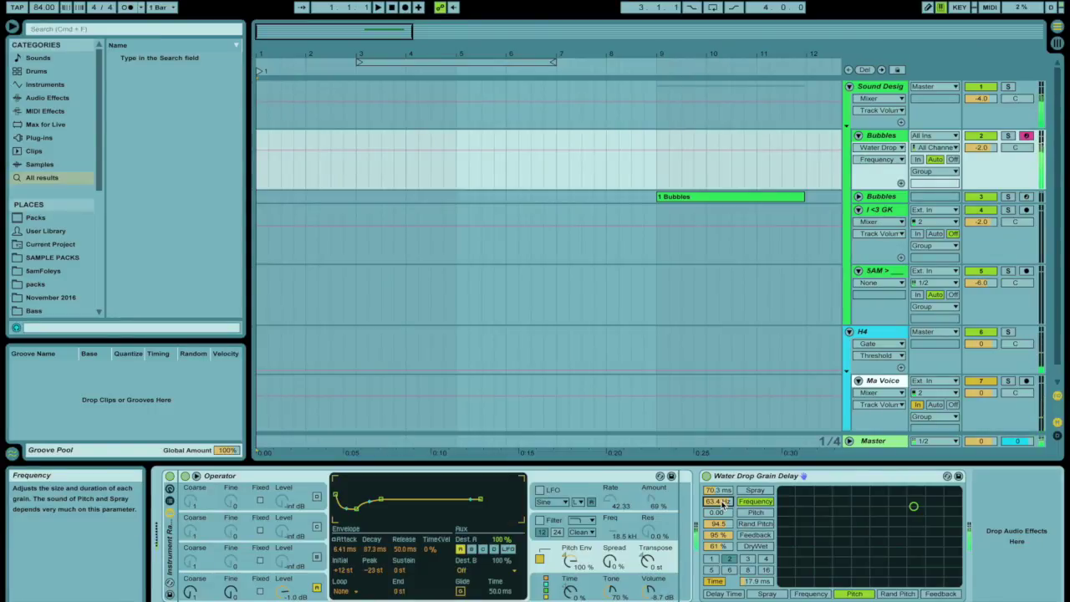
Step: Set the grain delay's spray to 275 ms, frequency to 1.80 Hz, random pitch to 26.6, feedback to 73%, dry/wet to 37% and delay time to 128 ms
left_click_drag(720, 501, 715, 532)
left_click_drag(716, 491, 715, 482)
left_click_drag(723, 525, 726, 552)
left_click(729, 558)
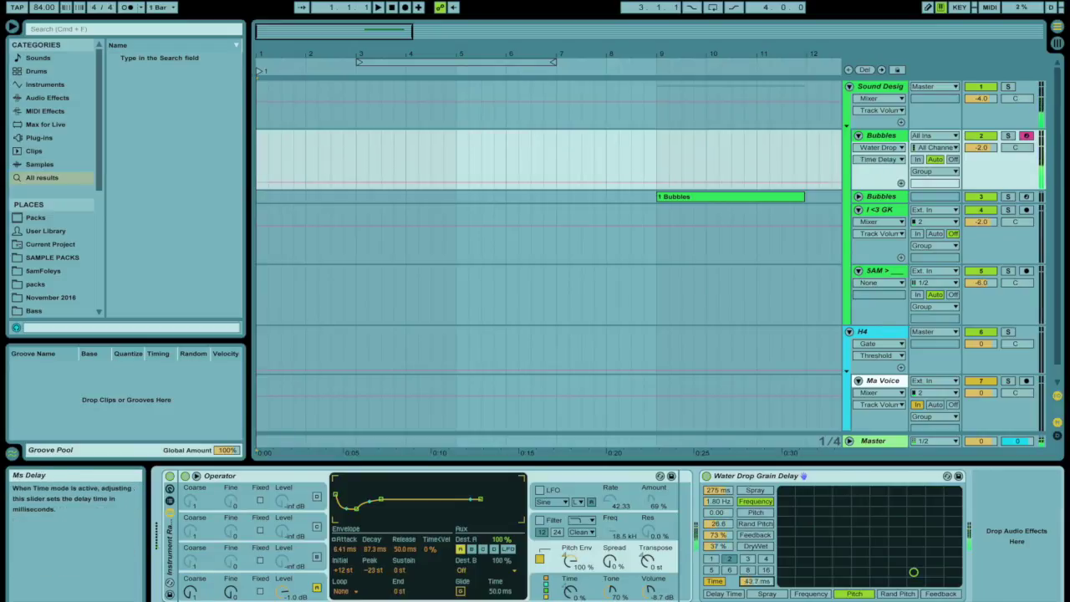
Step: Find the Arpeggiator by searching the browser for "arp" and insert it before Operator on the Bubbles track
left_click(138, 28)
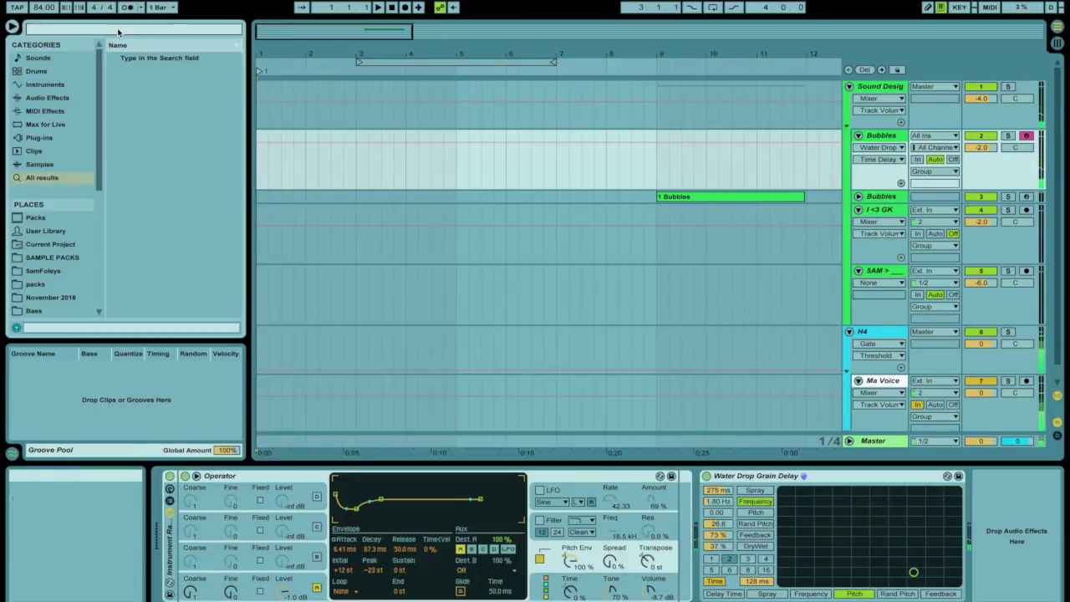
type("arp")
left_click_drag(151, 58, 188, 516)
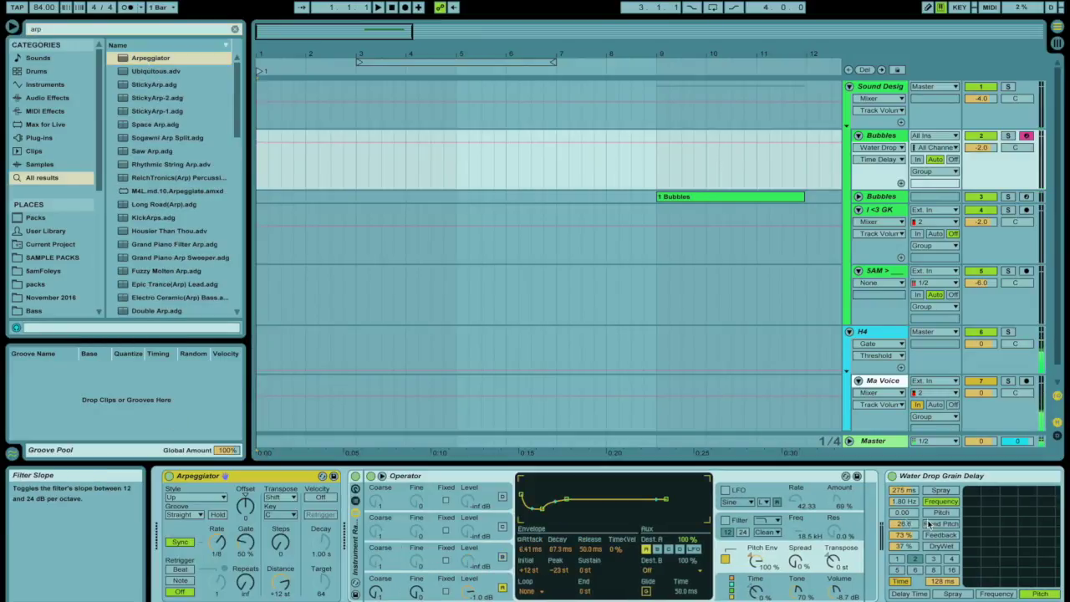
Step: Set the grain delay's pitch to 12, frequency to 2.37 Hz, random pitch to 18.2 and feedback to 34%
left_click_drag(914, 513, 914, 475)
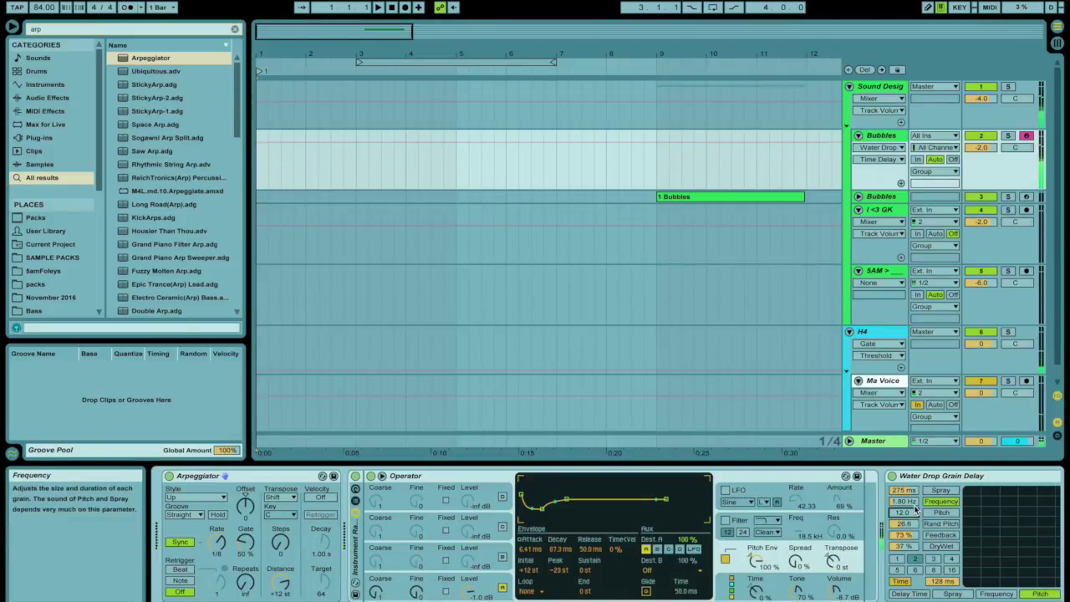
left_click_drag(914, 504, 907, 532)
left_click_drag(906, 534, 906, 566)
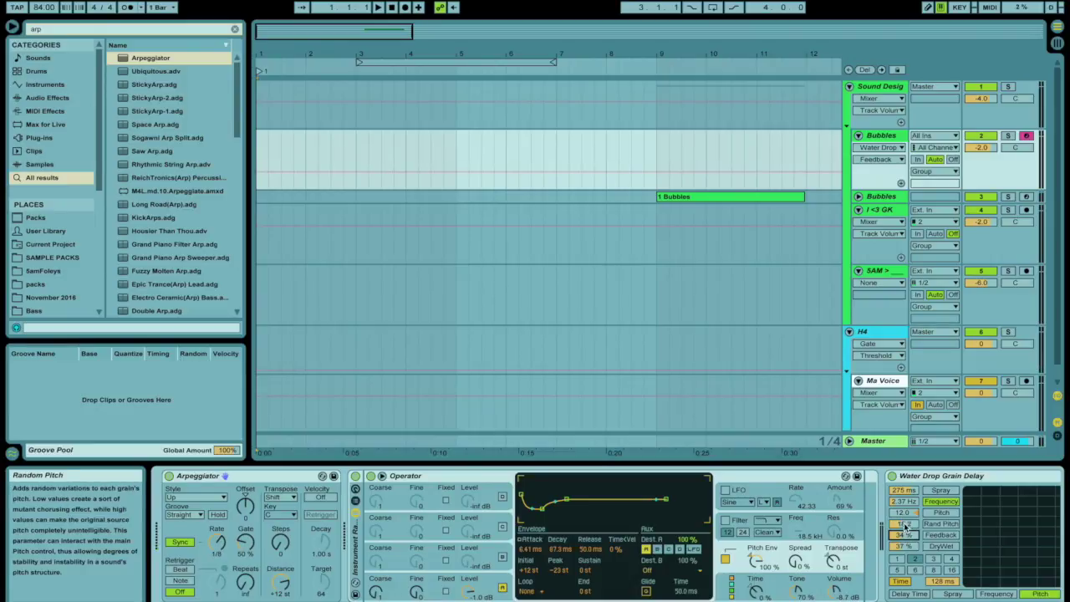
Step: Set the grain delay's feedback to 42%, dry/wet to 43%, spray to 305 ms and delay time to 79.4 ms
left_click_drag(901, 535, 901, 529)
left_click(903, 545)
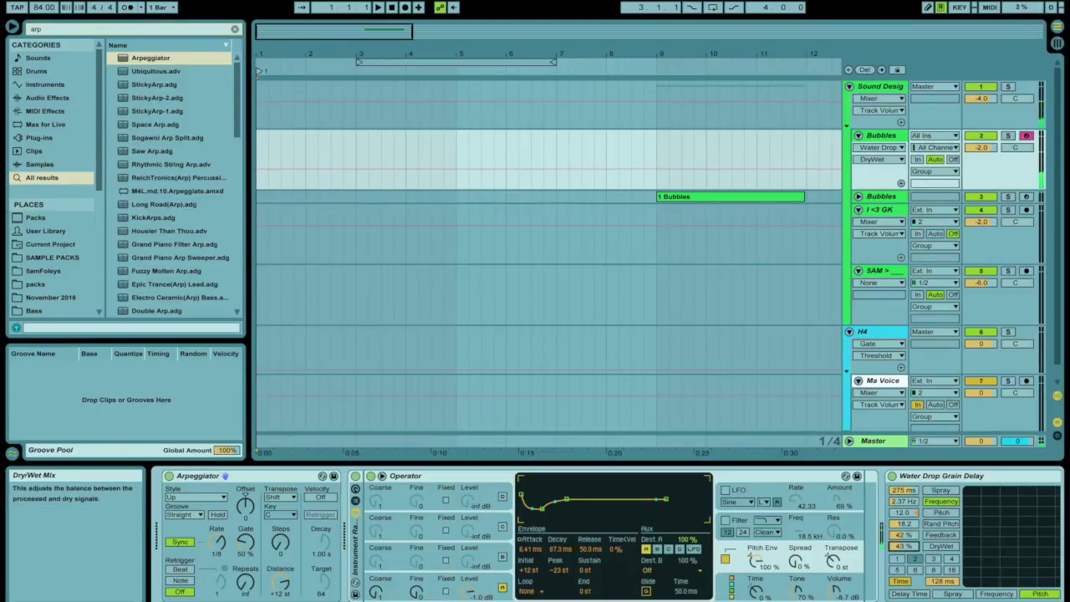
left_click_drag(903, 491, 903, 486)
left_click_drag(943, 580, 944, 587)
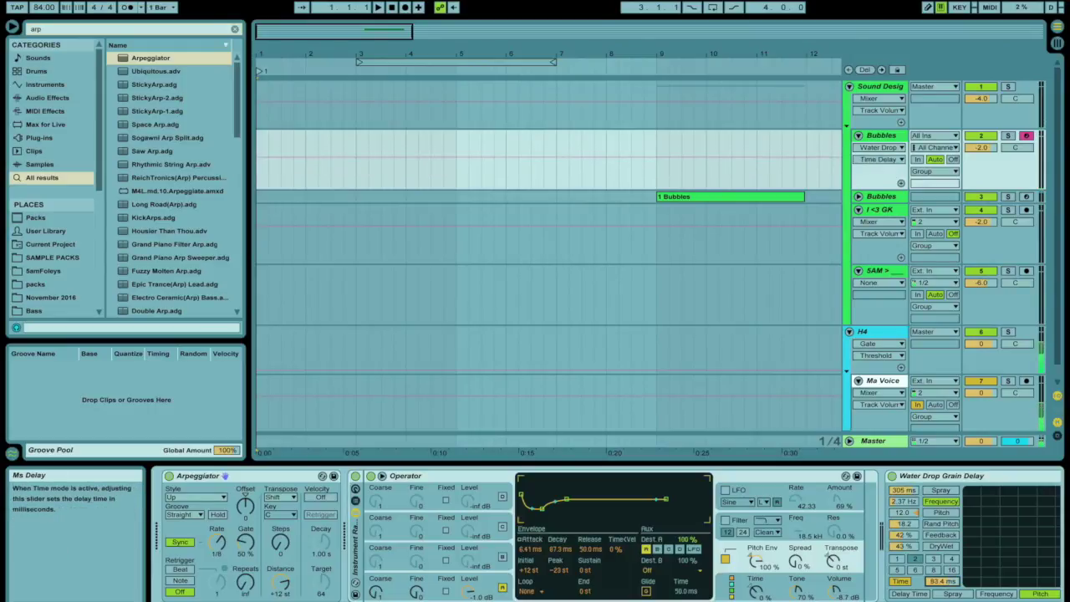
Step: Switch the arpeggiator's rate from tempo sync to free and set it to 10.0 ms
left_click(179, 541)
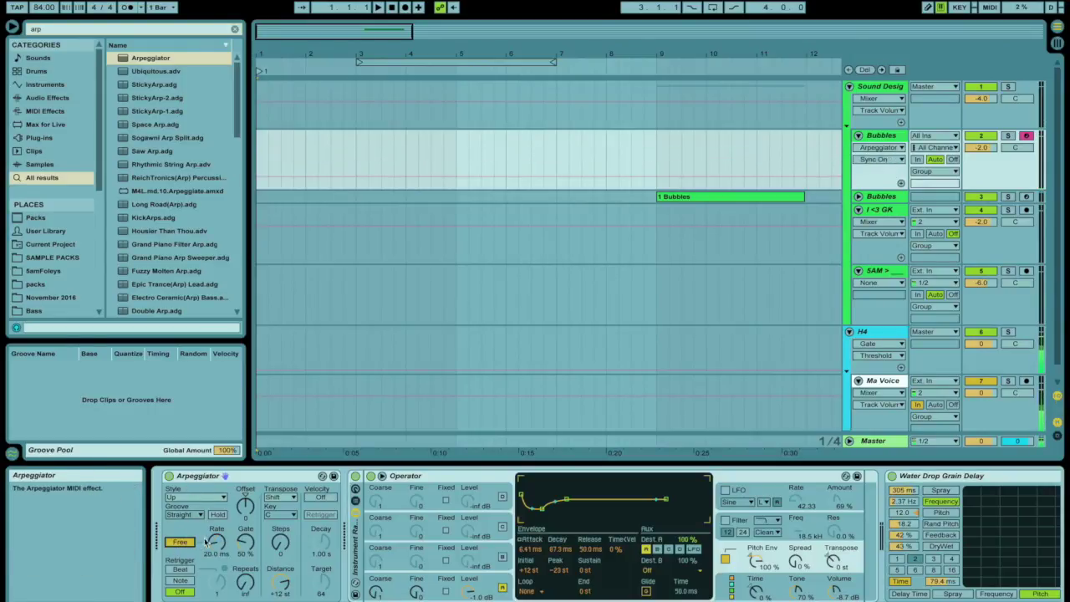
mouse_move(217, 541)
left_mouse_down()
mouse_move(217, 512)
mouse_move(216, 534)
left_mouse_up()
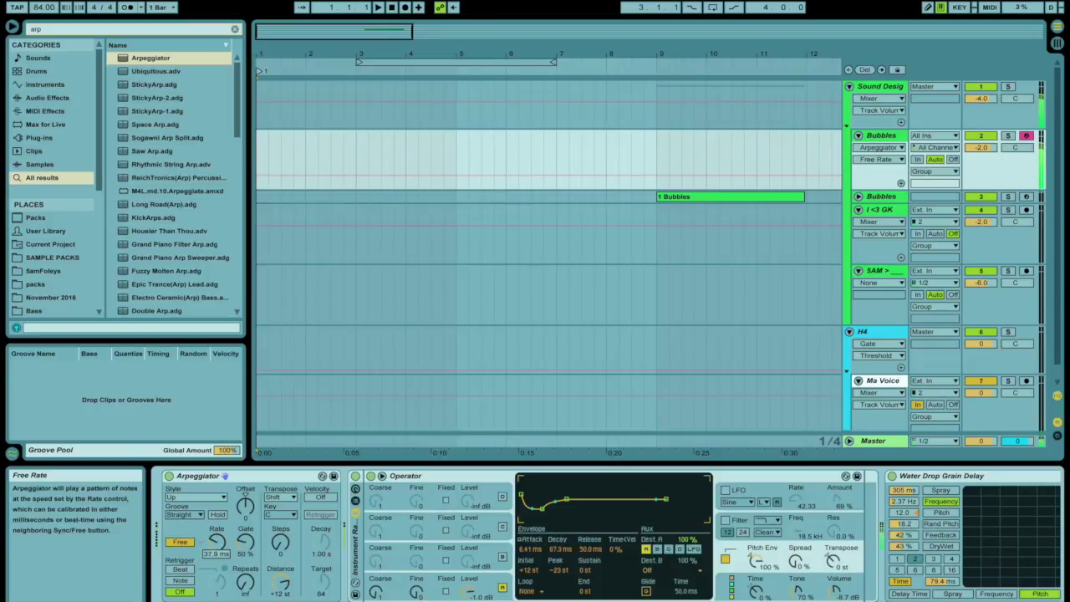
left_click_drag(216, 542, 217, 585)
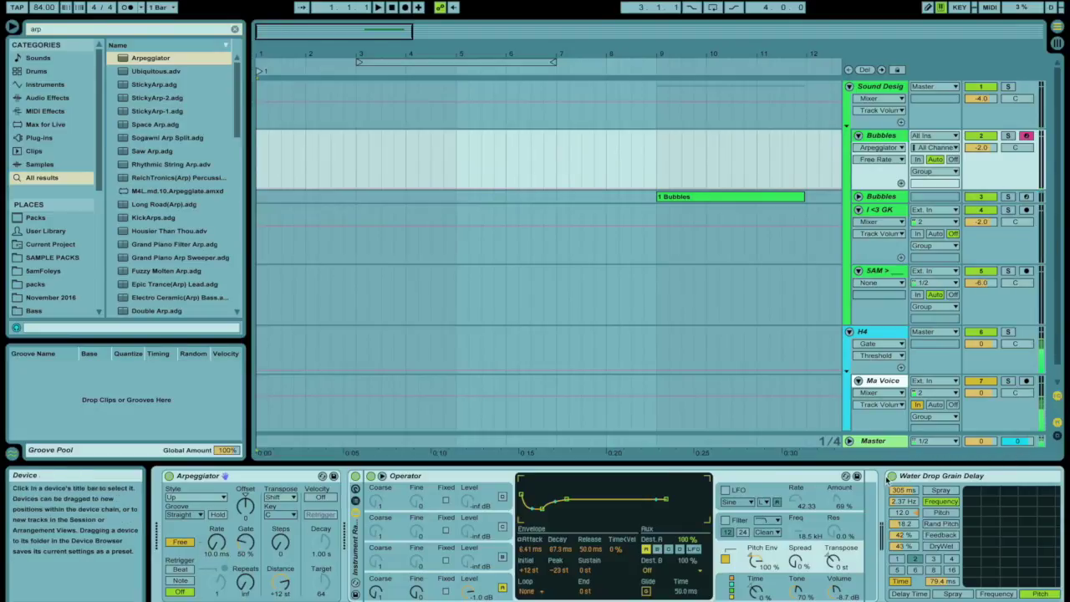
Step: Bypass the grain delay and raise the arpeggiator's free rate to about 19 ms
left_click(891, 475)
left_click(216, 543)
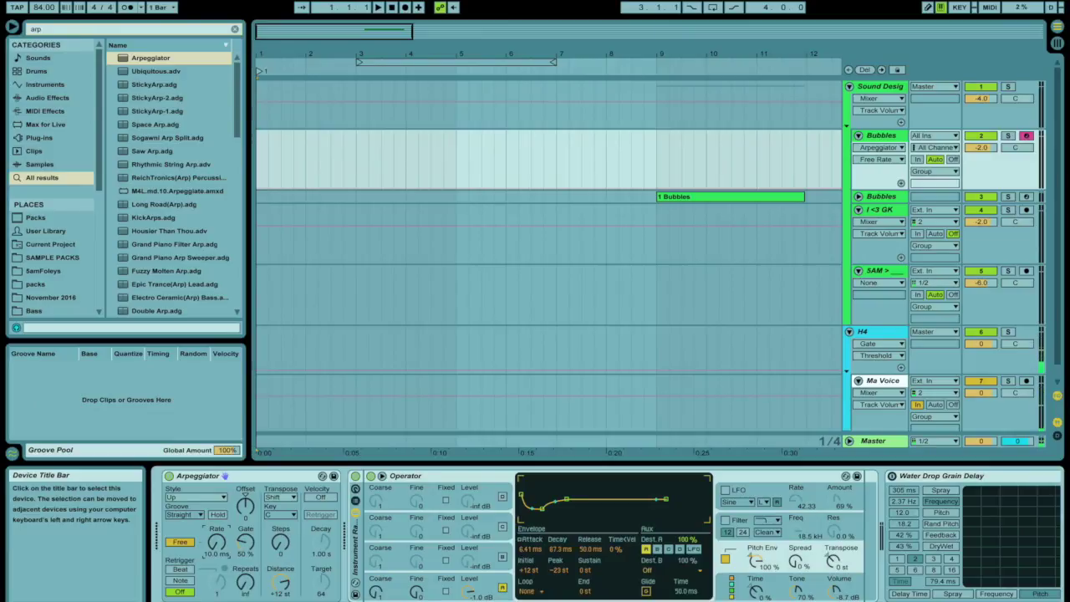
mouse_move(217, 542)
left_mouse_down()
mouse_move(216, 513)
mouse_move(216, 529)
left_mouse_up()
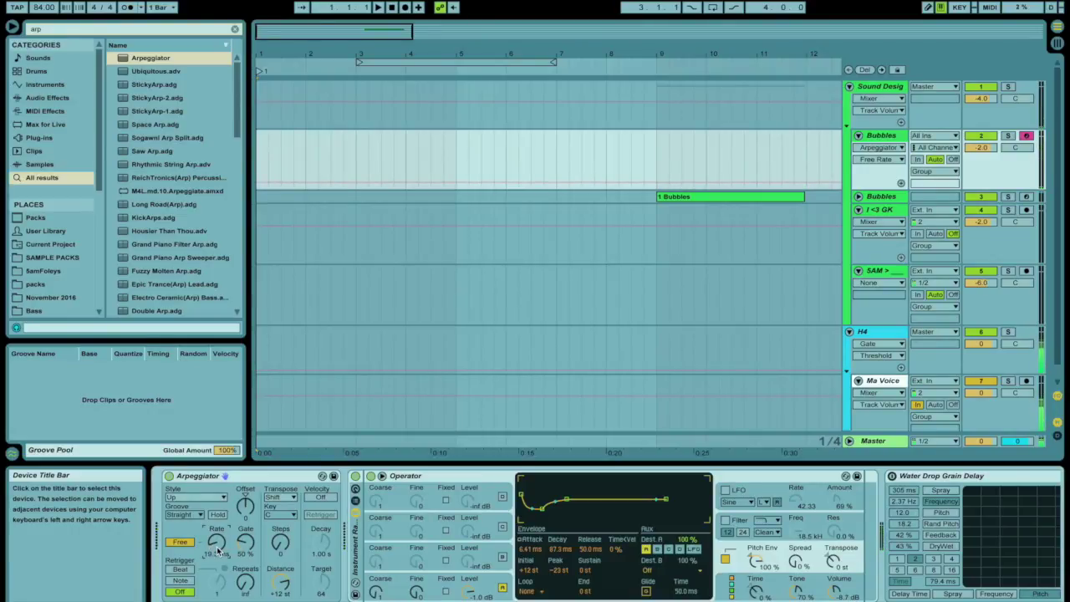
Step: Set the arpeggiator's free rate to 20.3 ms and its gate to 7%
left_click_drag(218, 551, 248, 555)
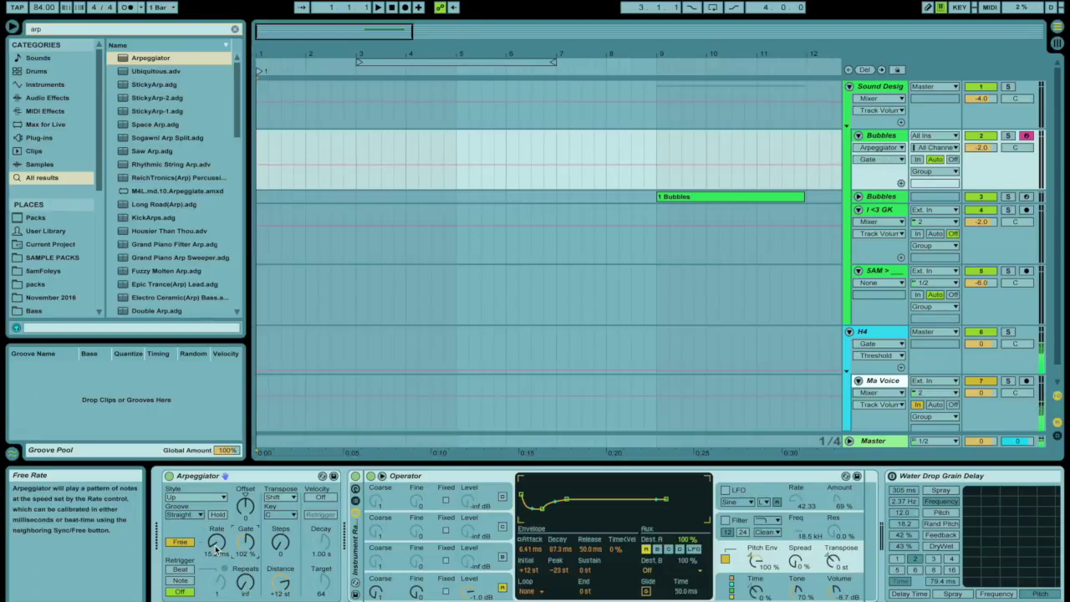
left_click(215, 548)
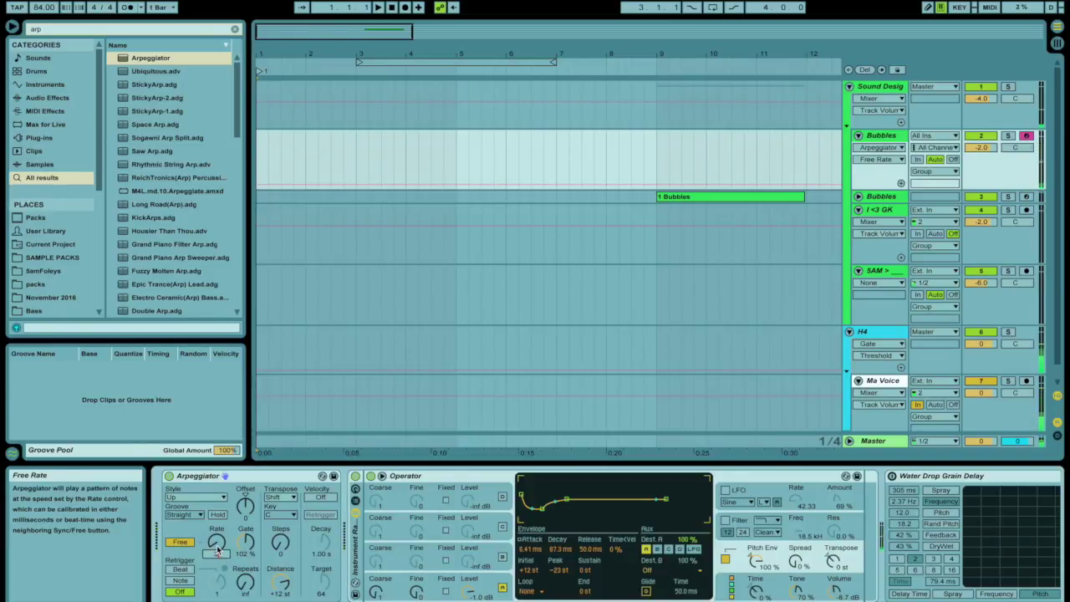
left_click_drag(215, 548, 216, 549)
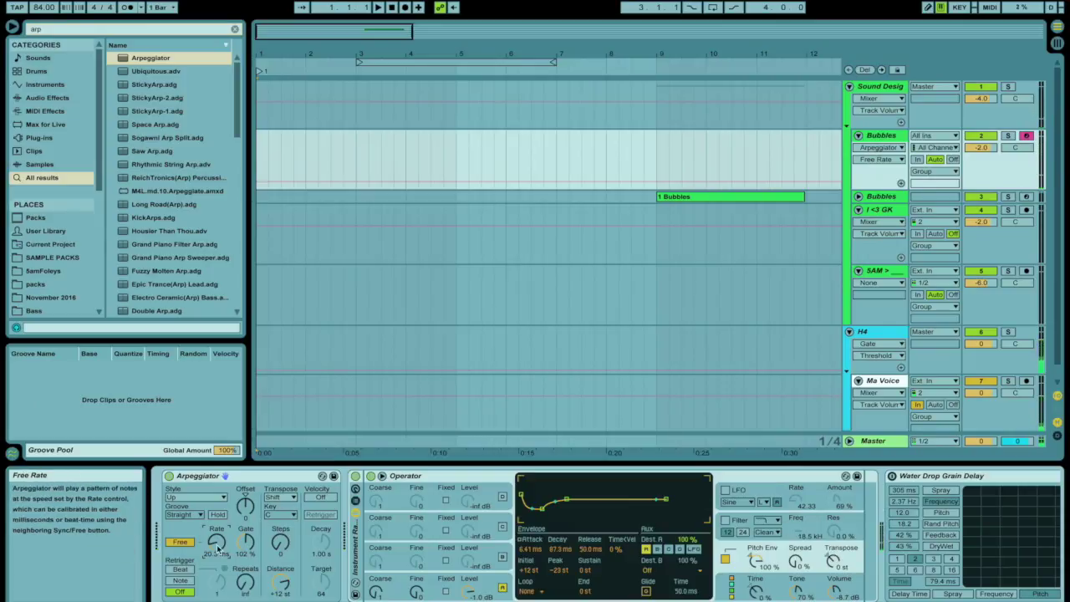
left_click(245, 543)
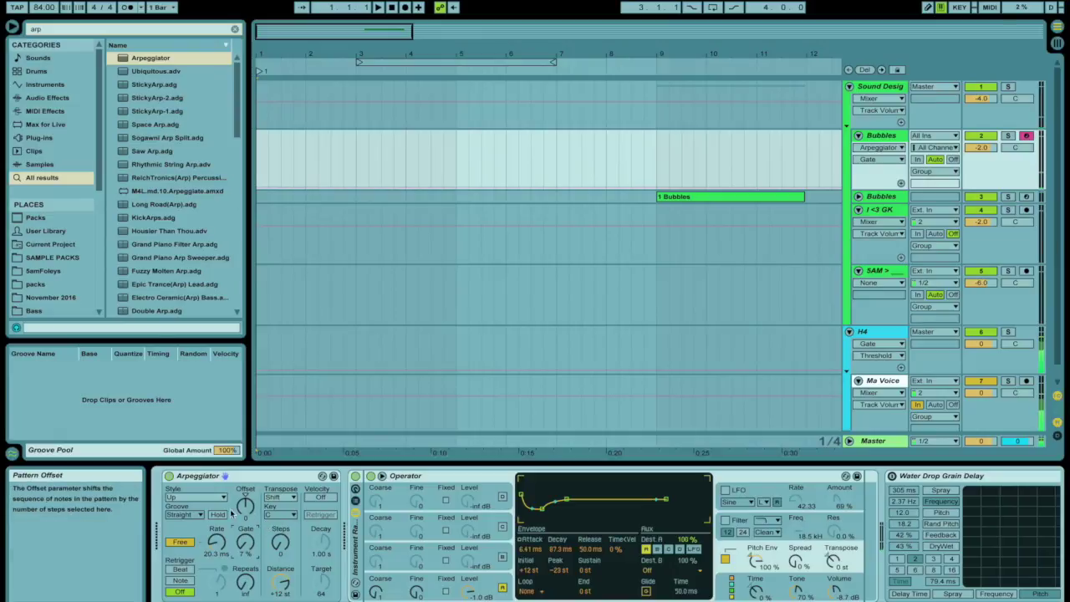
Step: Enable Operator's filter and set the arpeggiator's free rate to 80.4 ms
left_click(725, 520)
mouse_move(794, 532)
left_mouse_down()
mouse_move(795, 600)
mouse_move(795, 532)
left_mouse_up()
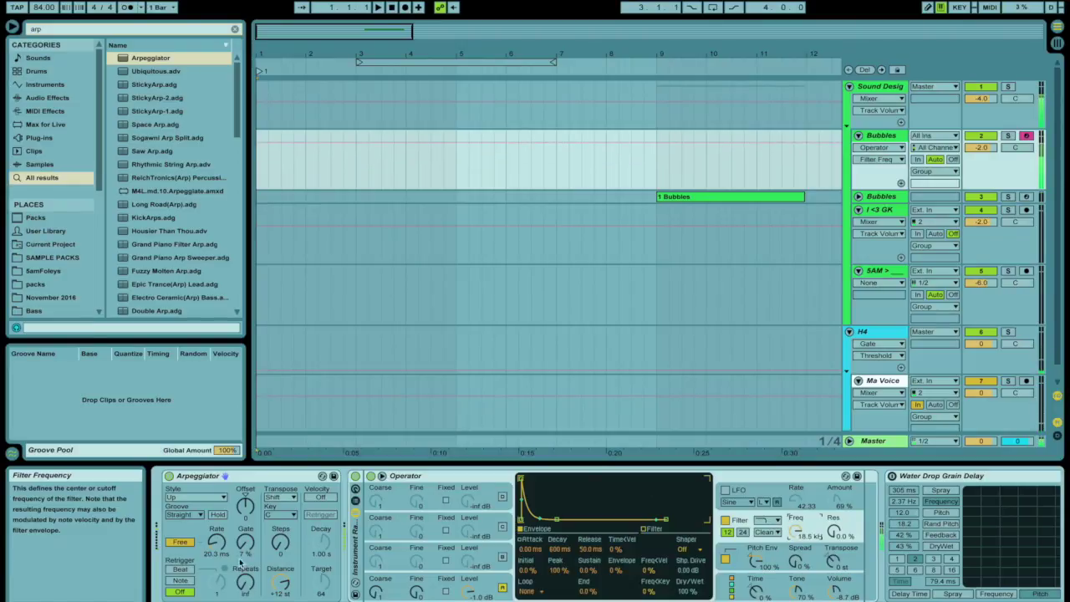
mouse_move(224, 553)
left_mouse_down()
mouse_move(224, 536)
mouse_move(224, 550)
left_mouse_up()
Step: Turn the grain delay back on and record a Bubbles take in the arrangement while sweeping the arpeggiator's rate and transpose steps
left_click(904, 476)
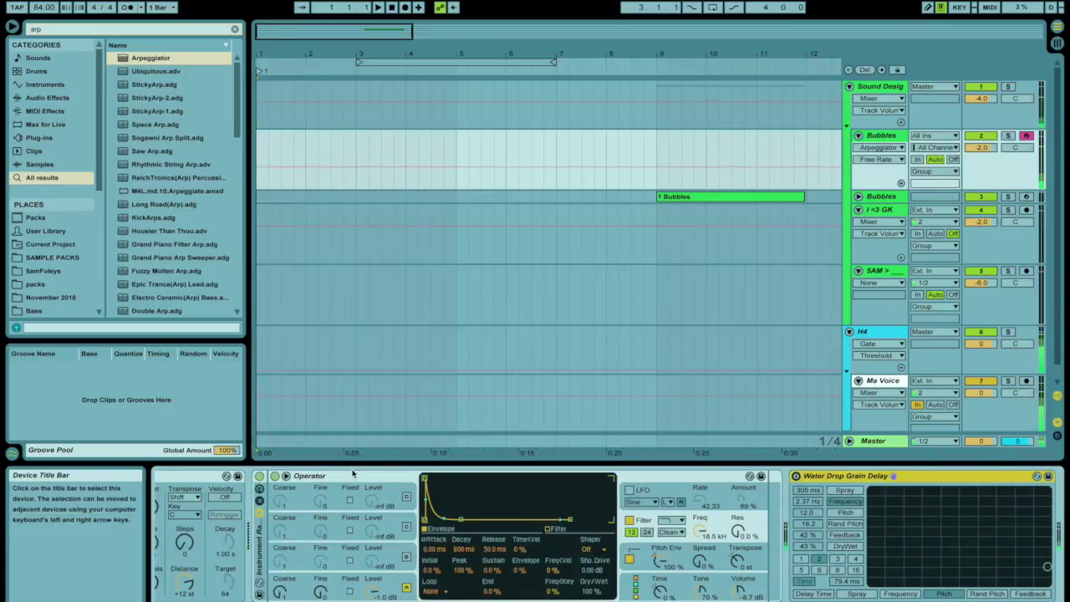
left_click(796, 476)
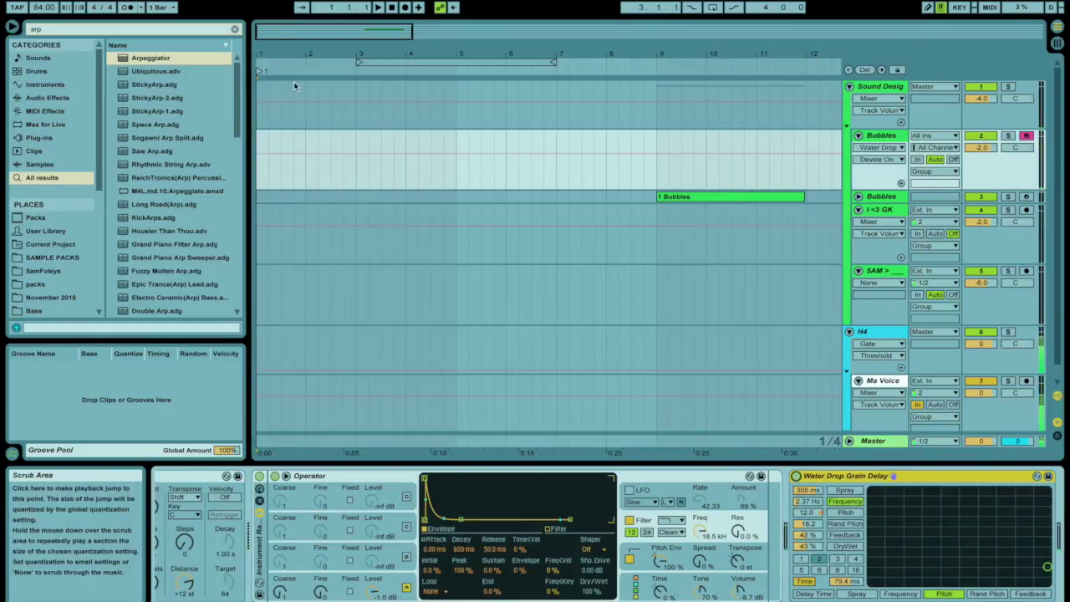
left_click(405, 7)
scroll(608, 539, "left", 2)
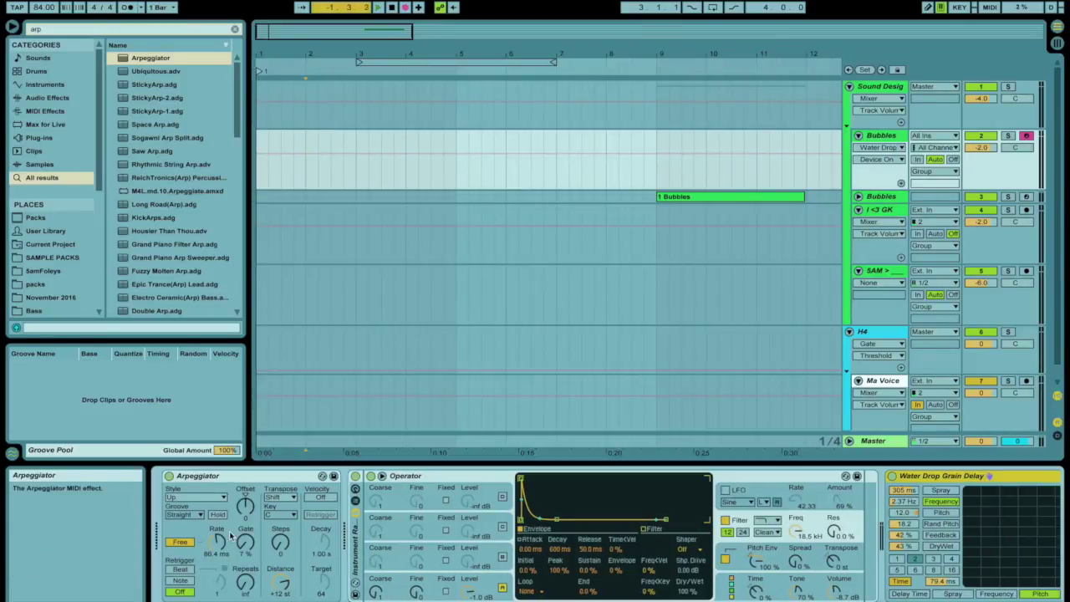
mouse_move(217, 539)
left_mouse_down()
mouse_move(217, 555)
mouse_move(216, 525)
mouse_move(217, 543)
mouse_move(280, 537)
mouse_move(216, 544)
left_mouse_up()
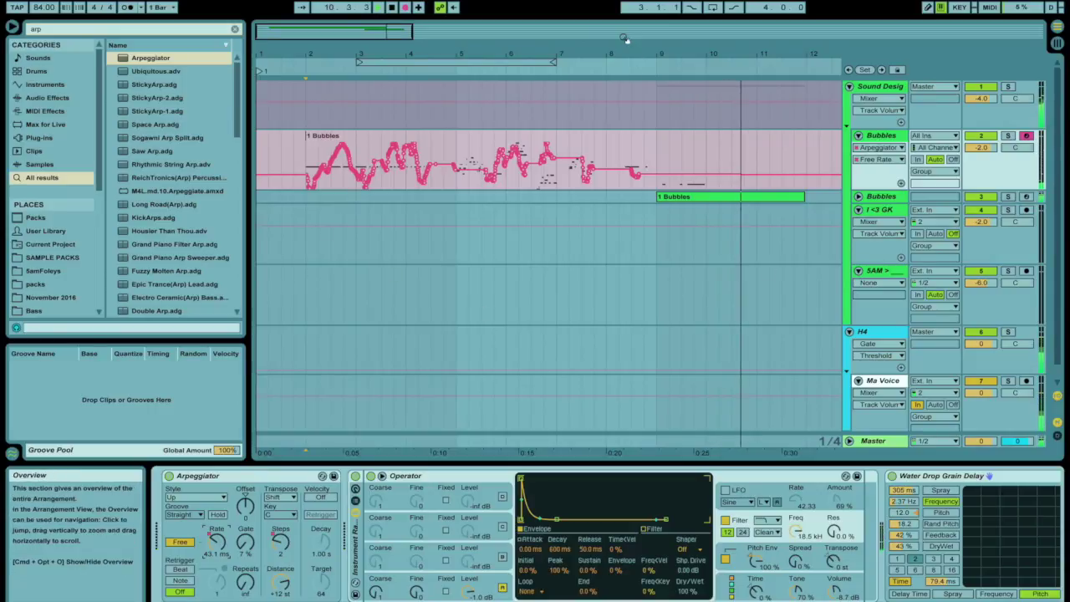
left_click_drag(625, 53, 618, 37)
left_click_drag(563, 136, 561, 151)
key("space")
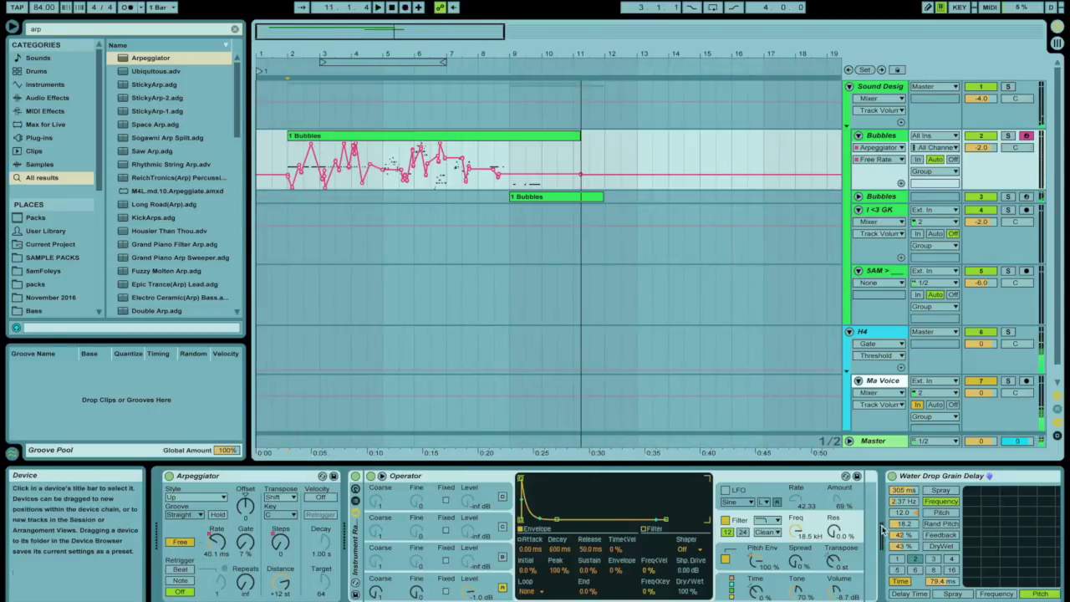
Step: Set the grain delay's pitch to 7 and lock the arrangement's automation envelopes
left_click(909, 514)
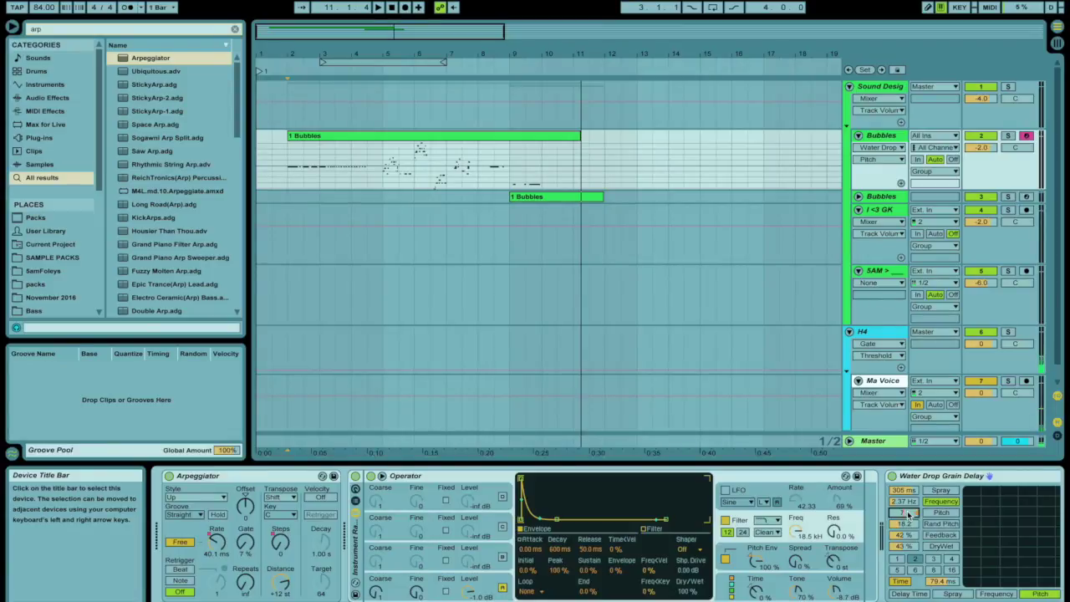
left_click_drag(384, 165, 94, 139)
left_click(368, 137)
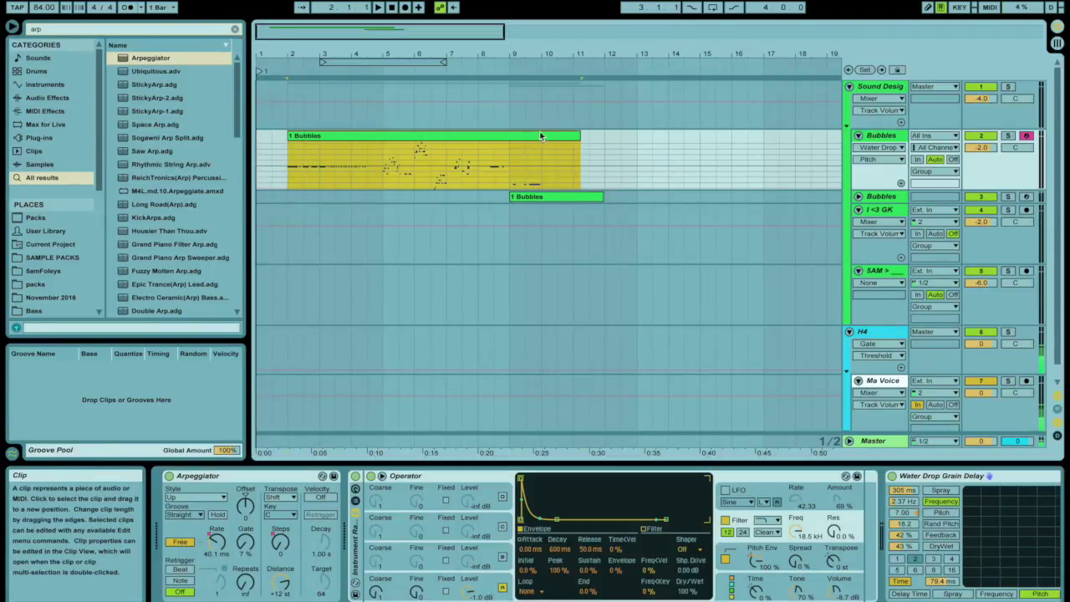
left_click_drag(384, 182, 479, 179)
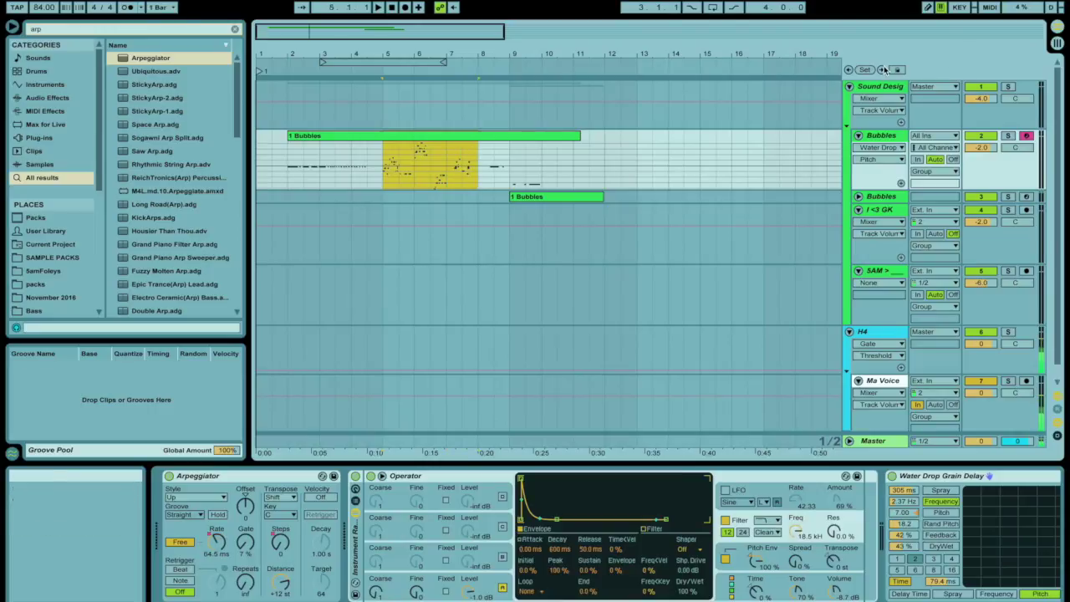
left_click(882, 71)
left_click(897, 70)
Step: Copy the busy section of the Bubbles clip from bar 5 to bar 8 and paste it at bar 2
left_click_drag(383, 167, 473, 177)
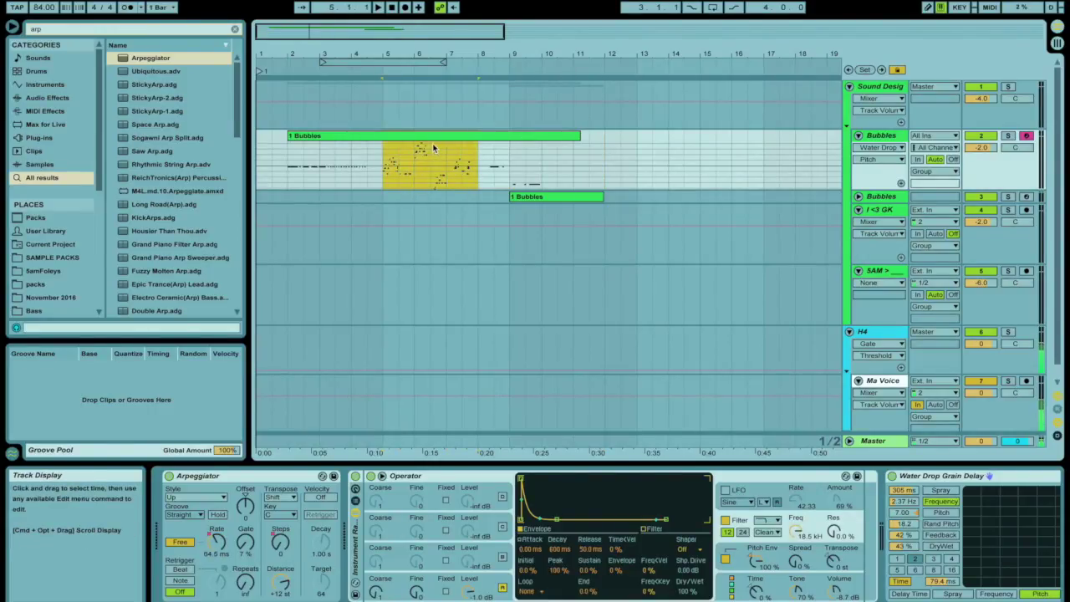
left_click(289, 172)
key("super+v")
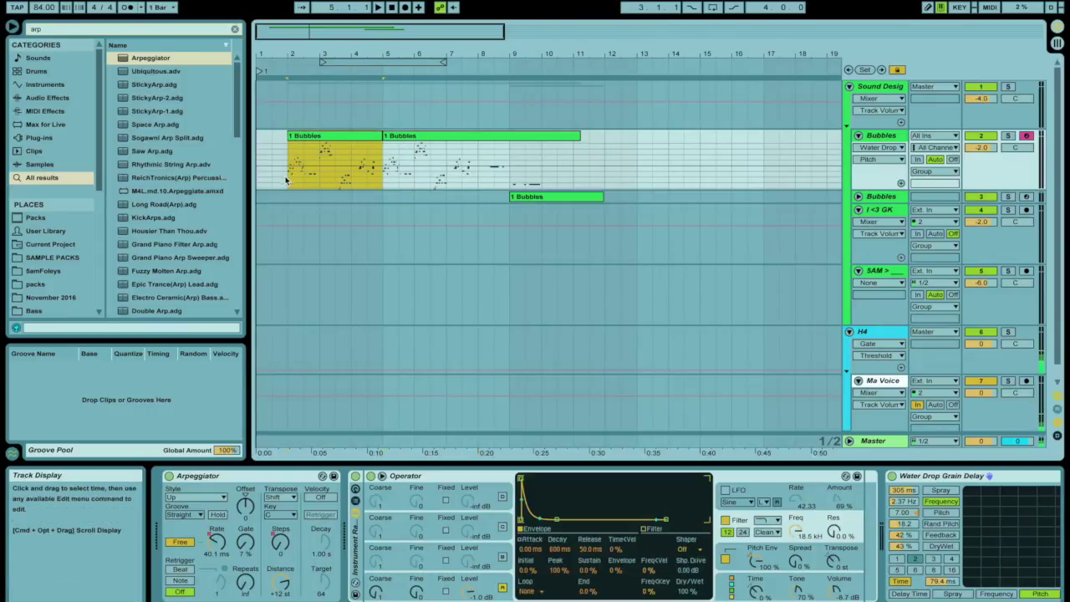
Step: Examine the arpeggiator's free rate and transpose steps automation between bars 2 and 8 of the Bubbles track
left_click_drag(286, 180, 476, 182)
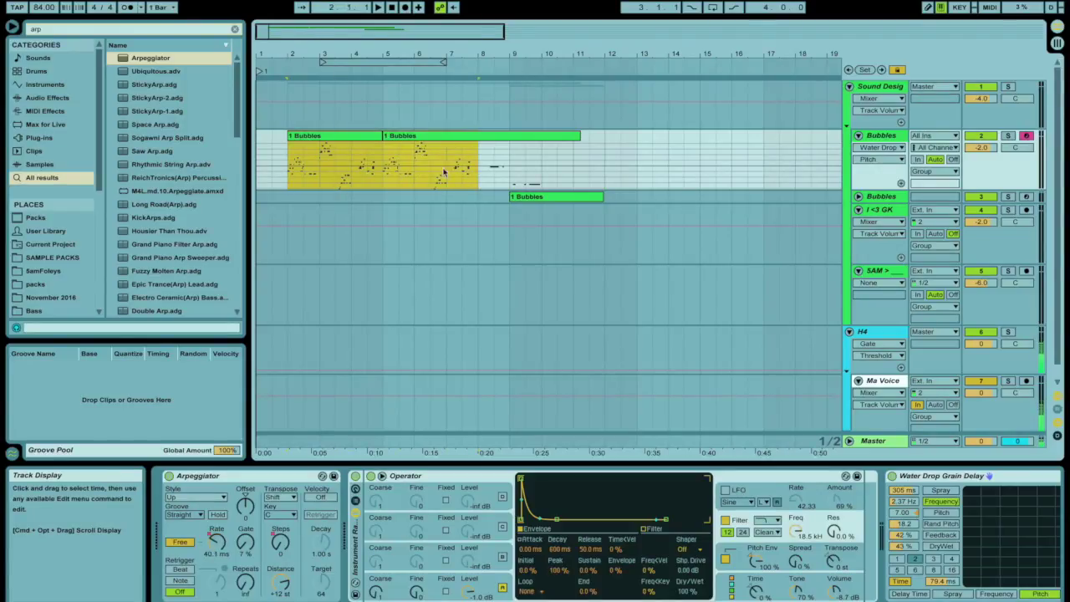
key("a")
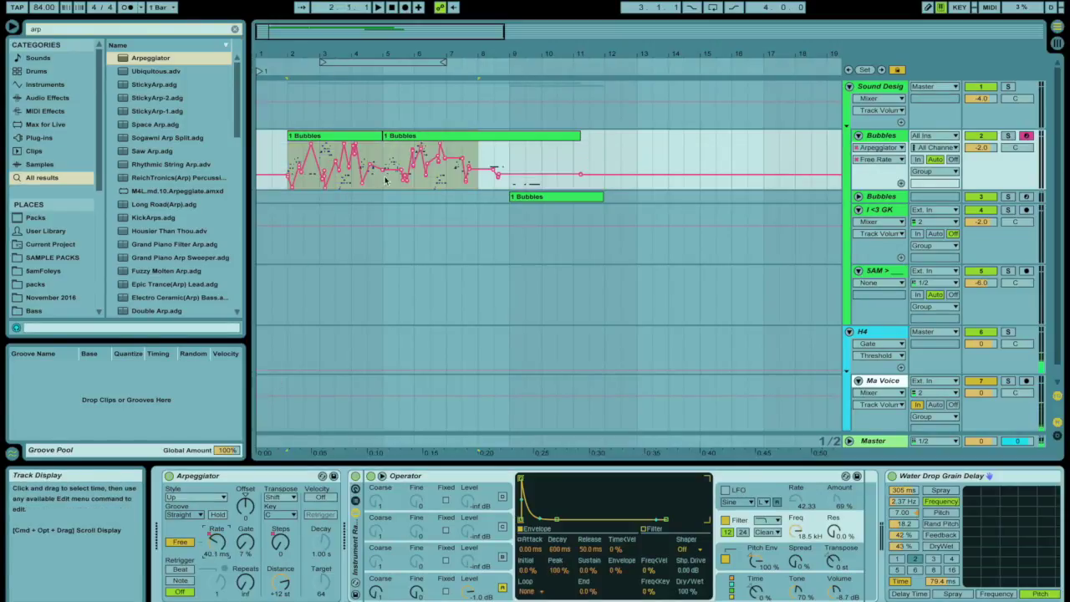
left_click(280, 542)
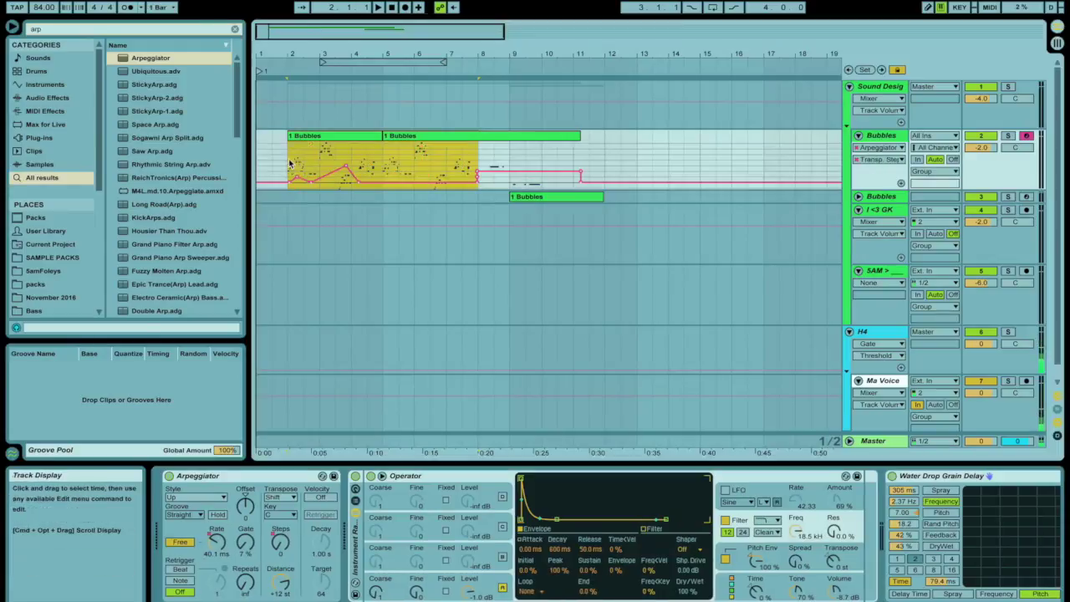
Step: Play the Bubbles track from bar 2 and examine its transpose steps automation up close
left_click(288, 163)
key("space")
left_click_drag(289, 54, 289, 167)
key("space")
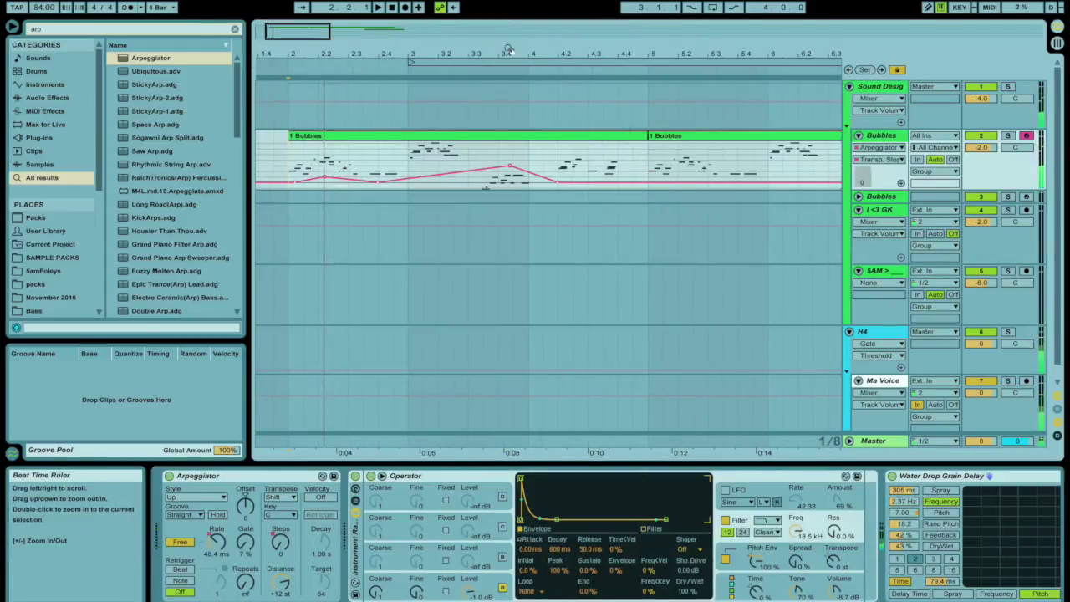
left_click_drag(508, 52, 510, 30)
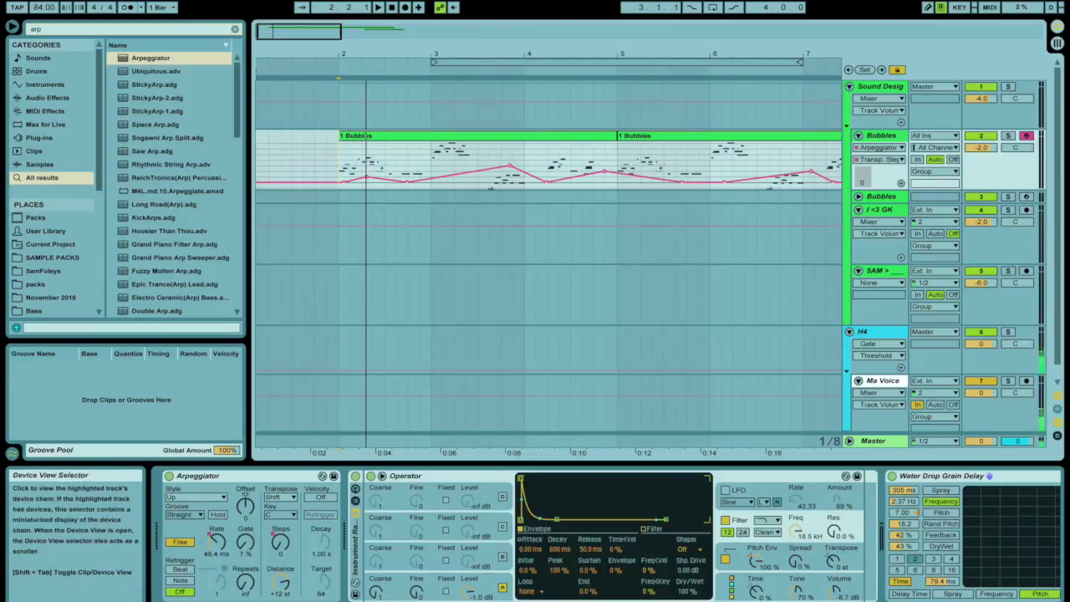
Step: Automate the Water Drop Grain Delay's DryWet on the Bubbles track, rising from bar 2 to a 71 % peak at bar 3
left_click(1003, 600)
left_click(747, 559)
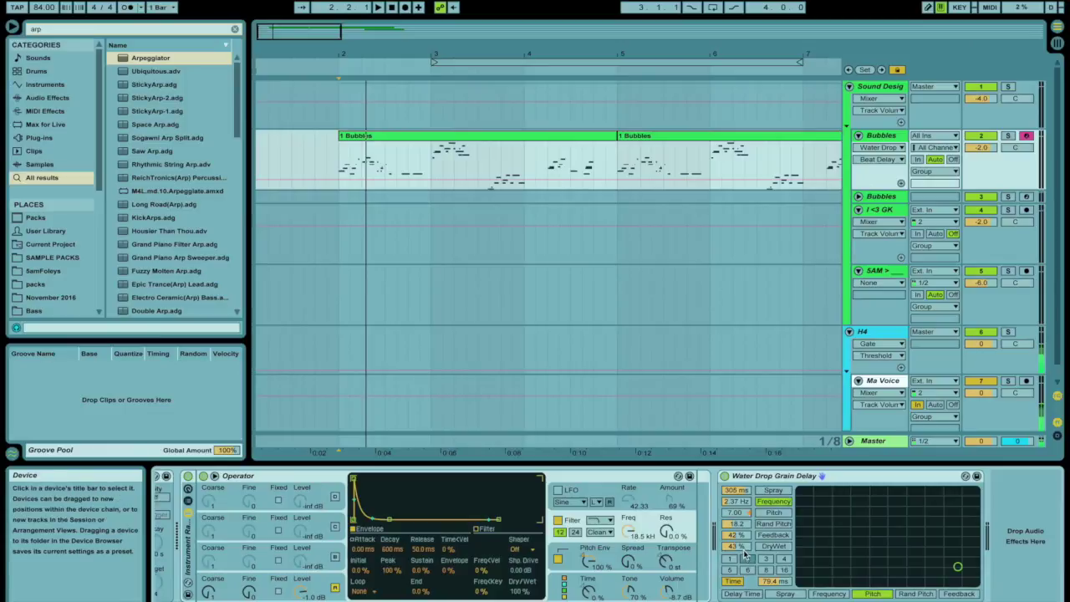
left_click(743, 548)
left_click(341, 169)
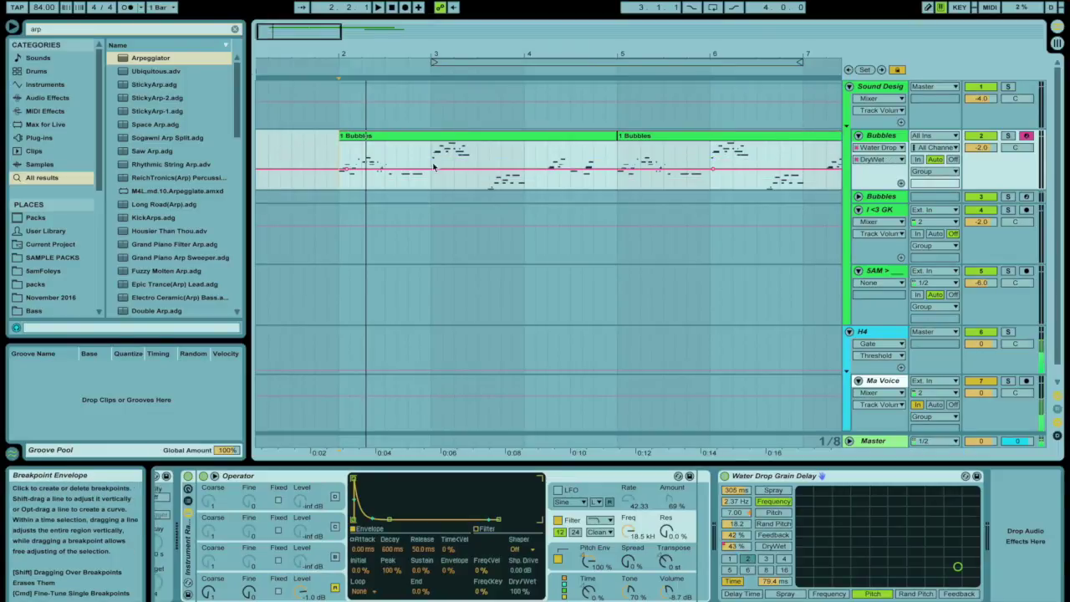
left_click_drag(436, 168, 436, 154)
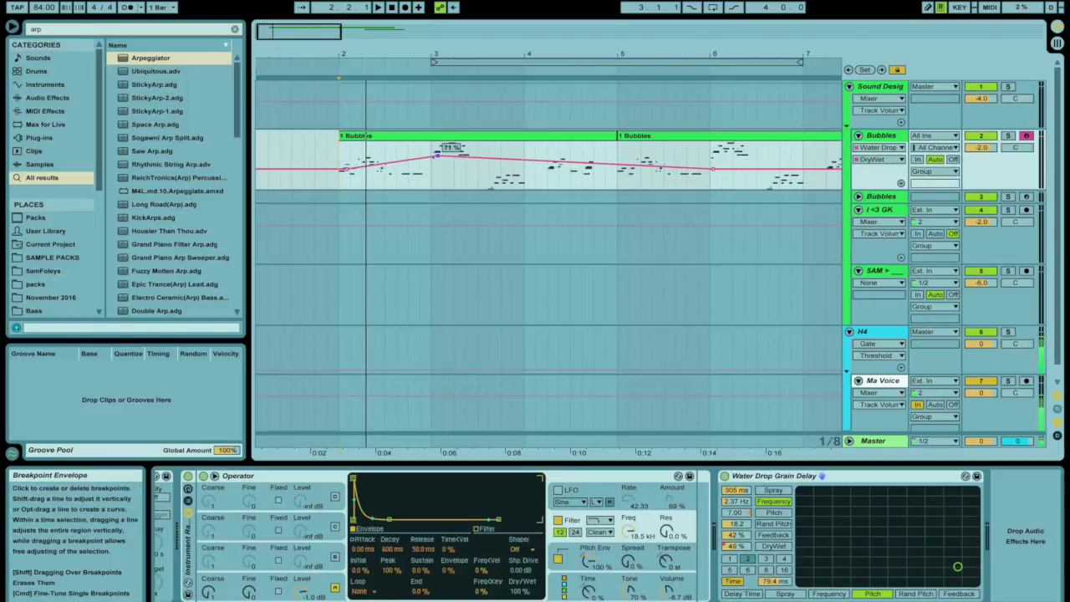
Step: Automate the grain delay's Frequency with a 12.2 Hz peak midway through bar 3, between breakpoints in bars 2 and 4
left_click(737, 501)
left_click(377, 182)
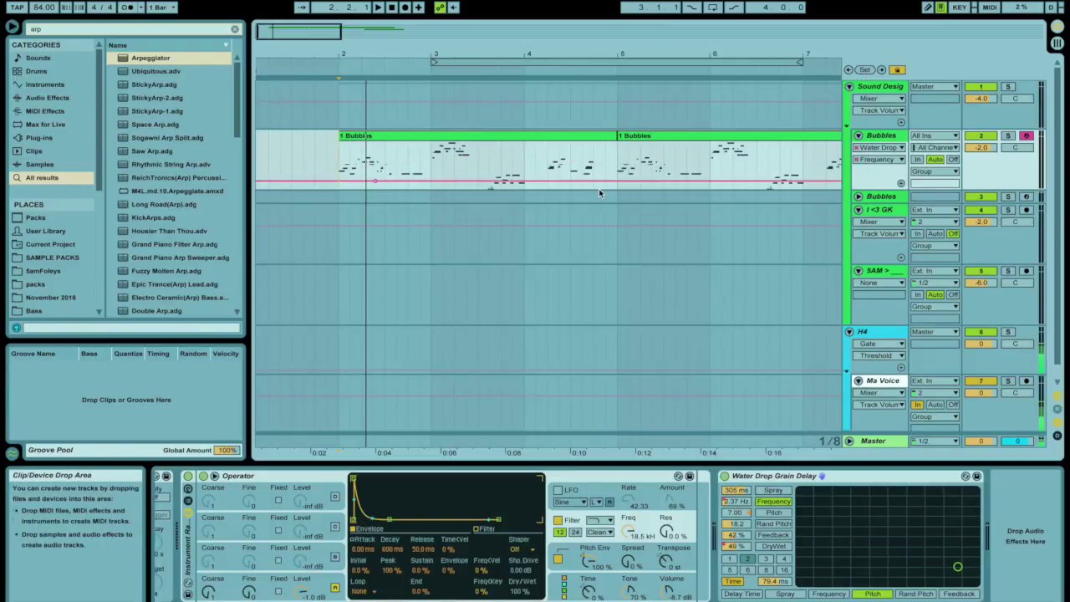
left_click(599, 182)
left_click_drag(541, 181, 474, 163)
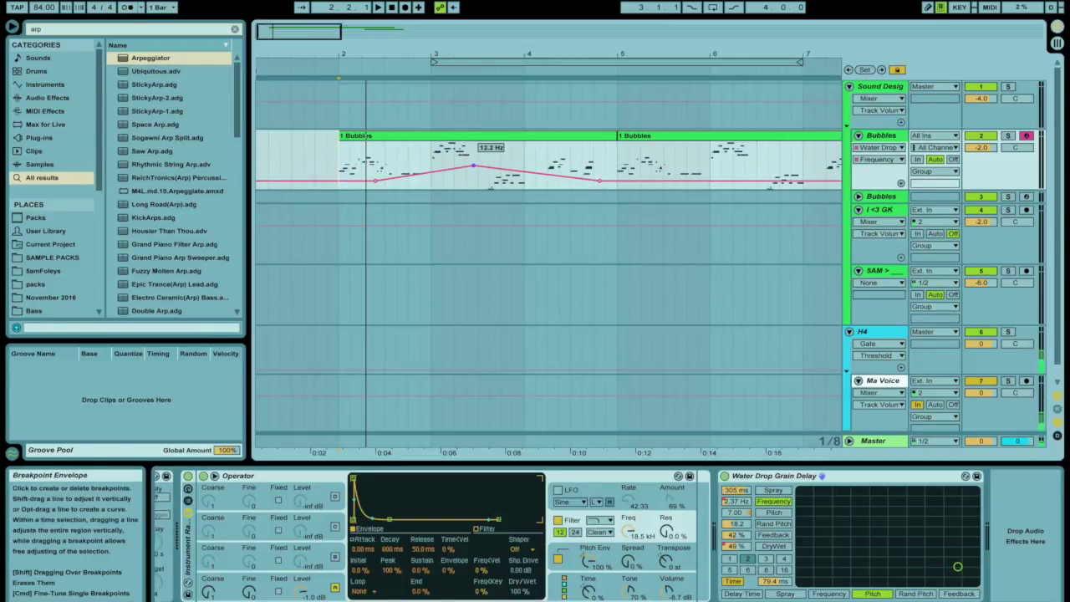
Step: Automate the grain delay's Spray with a dip around bar 4, between breakpoints in bars 2 and 4
left_click(735, 492)
left_click(368, 152)
left_click(580, 152)
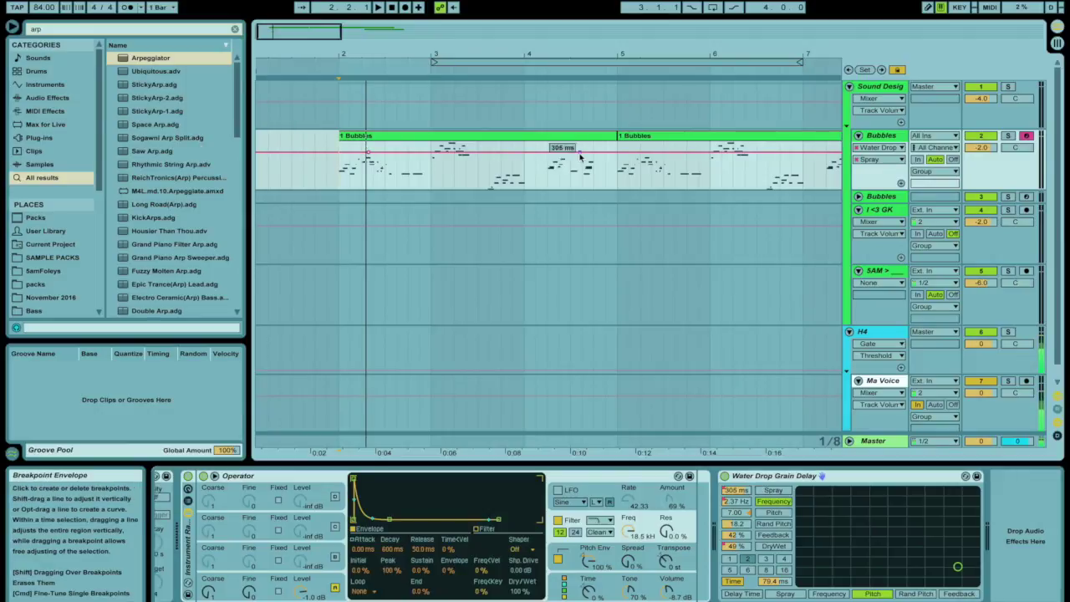
left_click_drag(536, 152, 521, 175)
Step: Draw a zigzag Time Delay envelope from bar 2 to bar 5 and add a 35.6 ms breakpoint at the start of bar 2
left_click(770, 581)
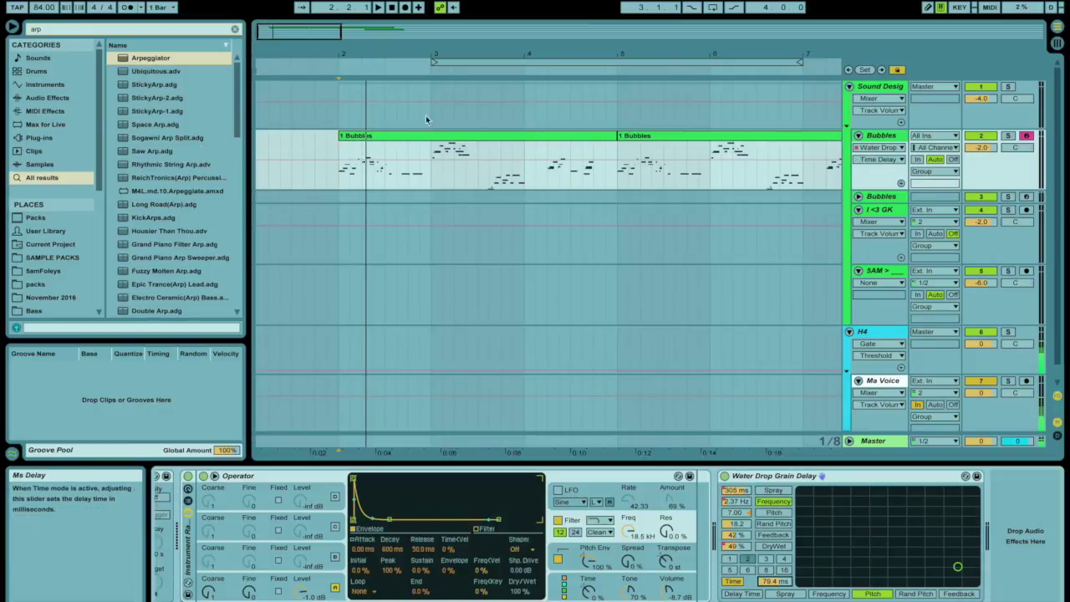
left_click(356, 161)
left_click_drag(372, 160, 535, 184)
left_click_drag(550, 185, 686, 181)
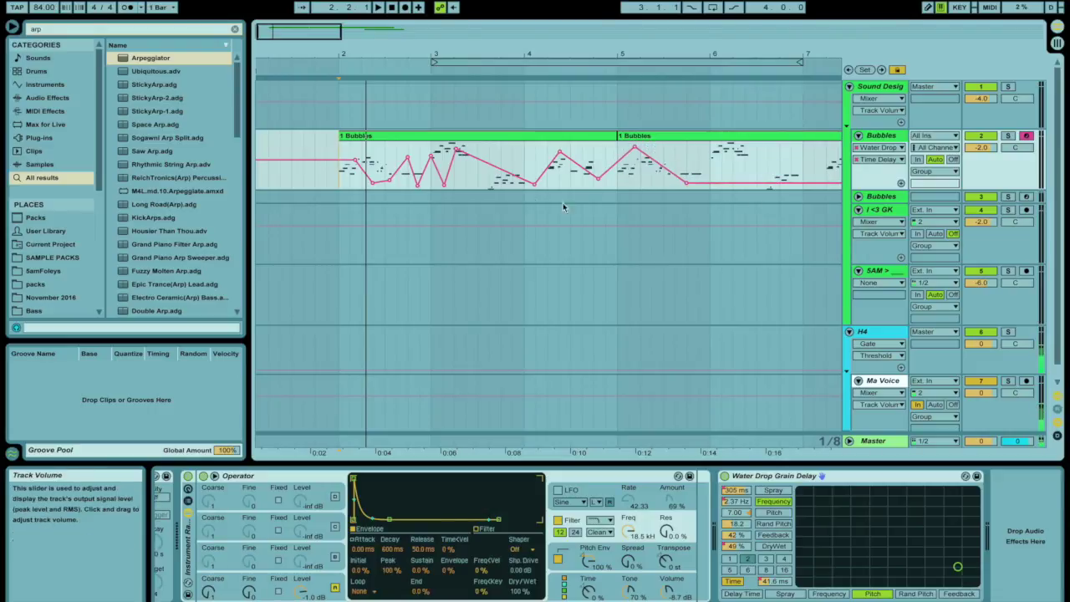
left_click(372, 134)
left_click_drag(339, 159, 337, 174)
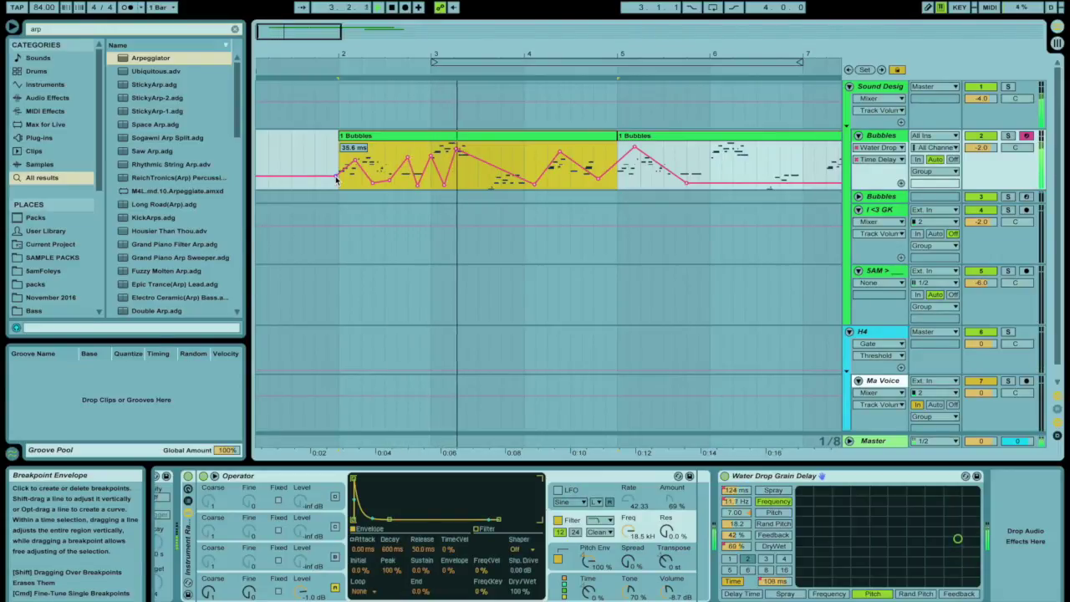
Step: Play the Bubbles clips from bar 2 and examine the arpeggiator's free rate automation
left_click(832, 595)
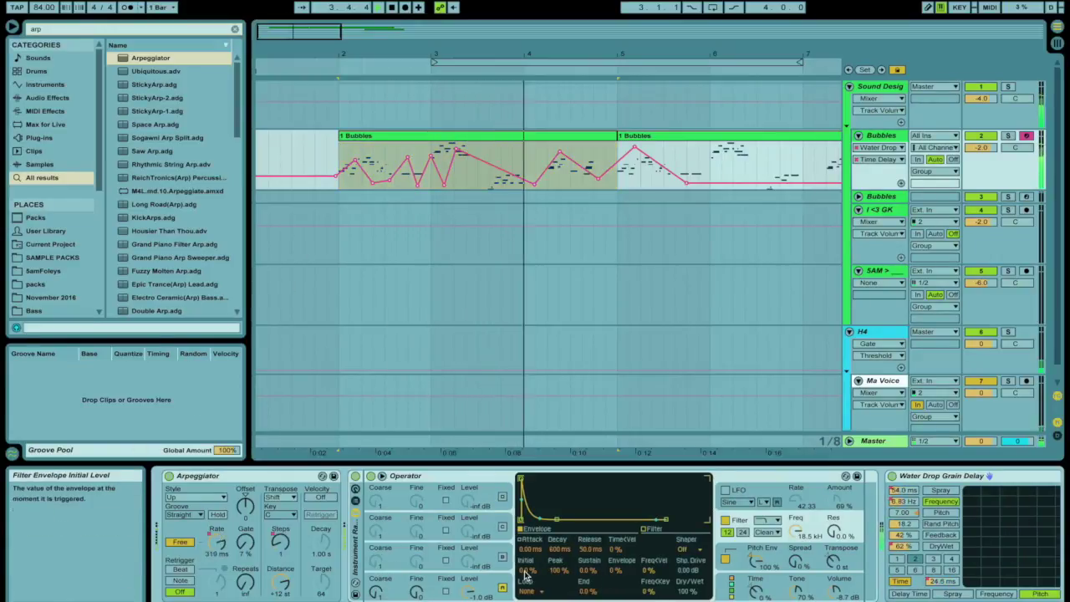
left_click(416, 149)
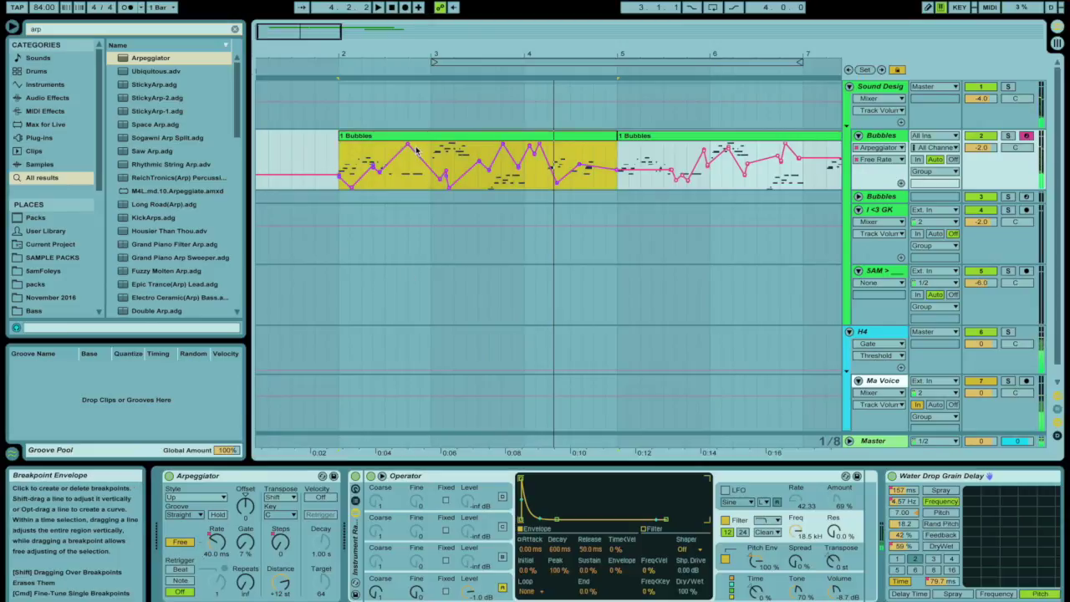
left_click(335, 165)
key("space")
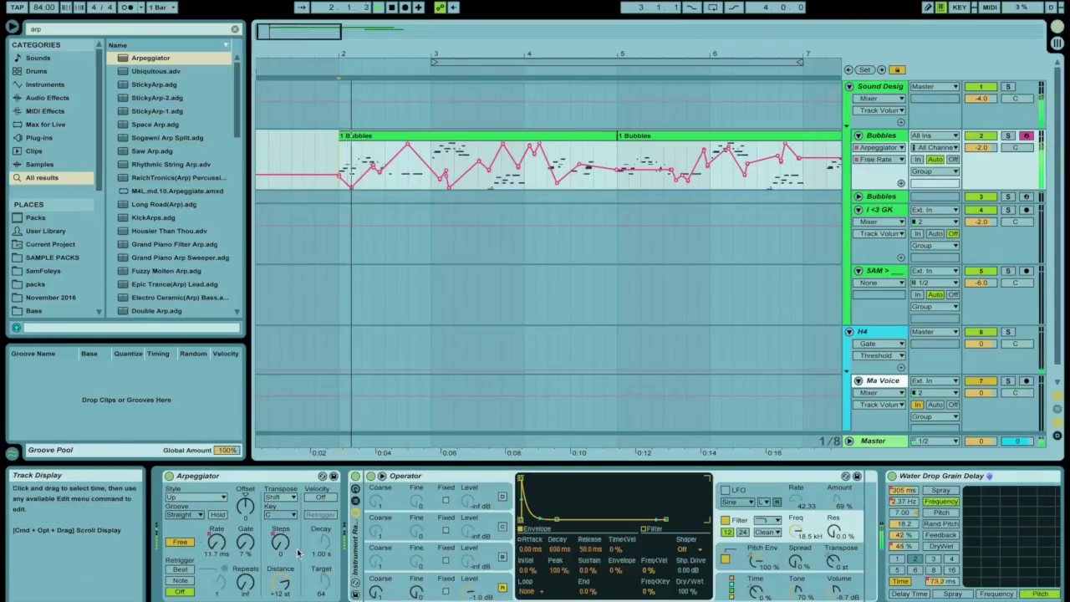
Step: Lower the transpose steps automation peak just before bar 4 on the Bubbles track
left_click(281, 542)
key("space")
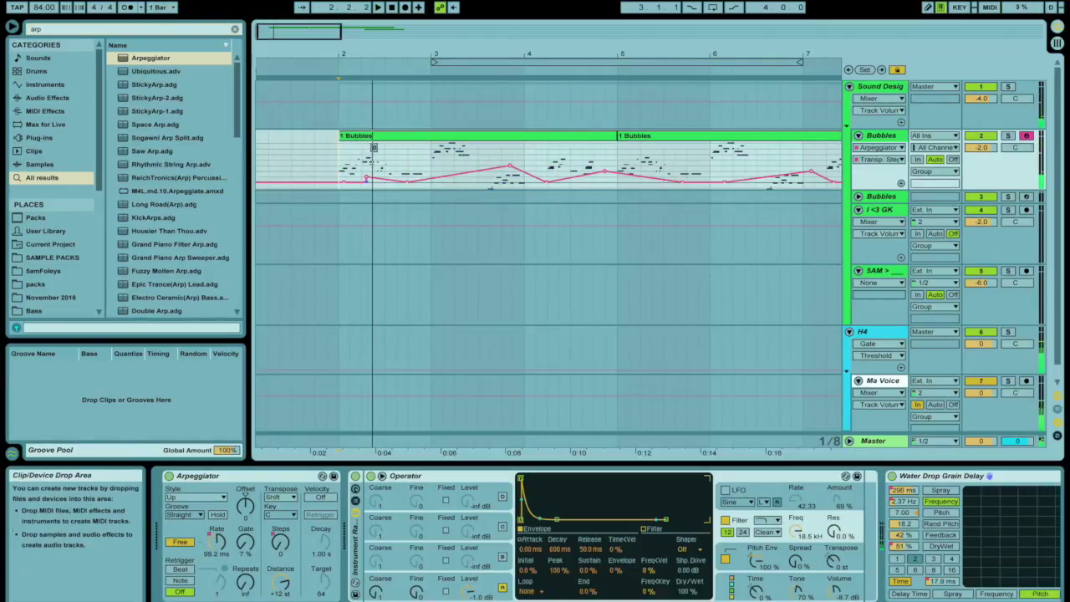
left_click_drag(510, 165, 510, 170)
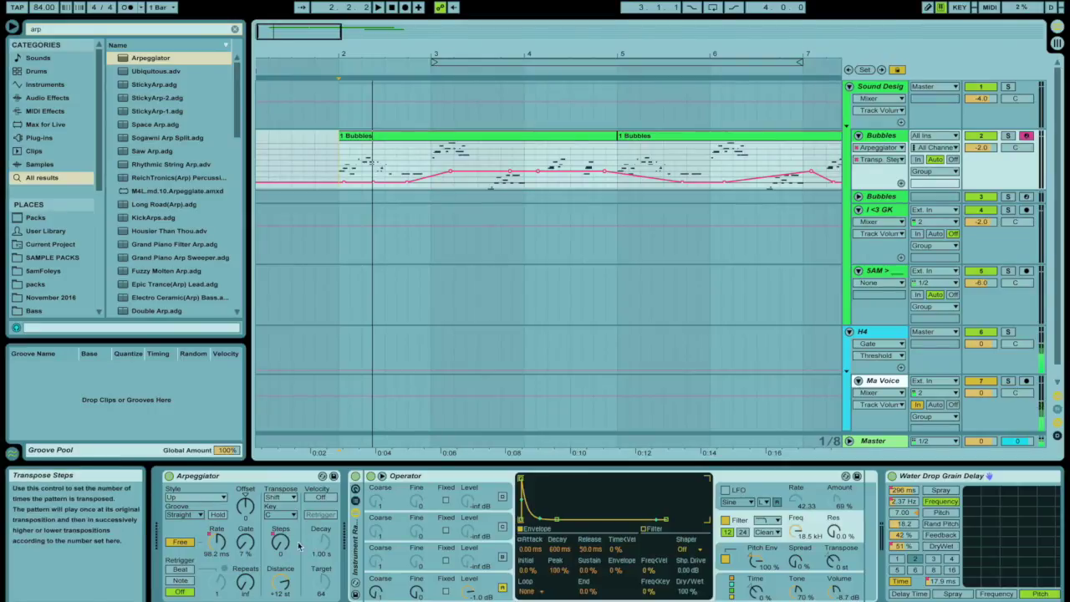
Step: Set the arpeggiator's gate to 76 % and play the Bubbles clips from bar 2
left_click(245, 542)
left_click_drag(245, 541, 245, 502)
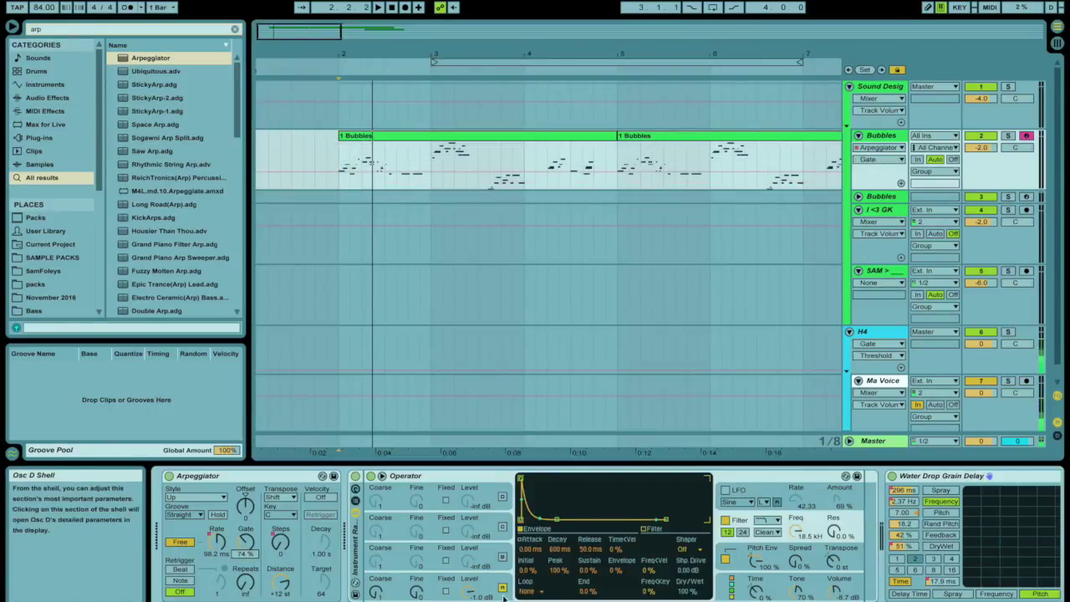
left_click(341, 165)
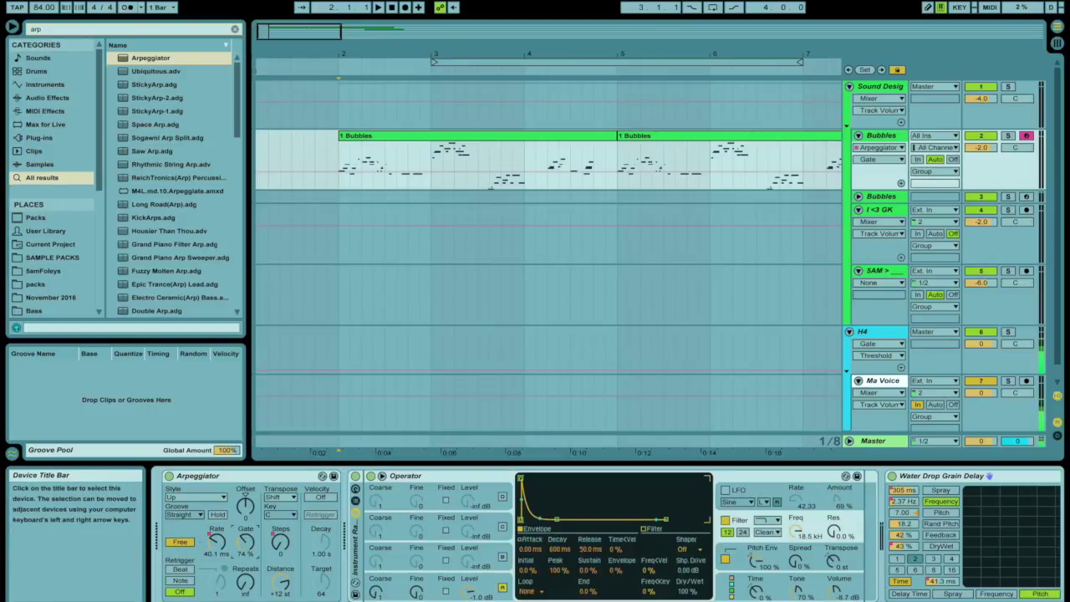
left_click_drag(244, 541, 245, 547)
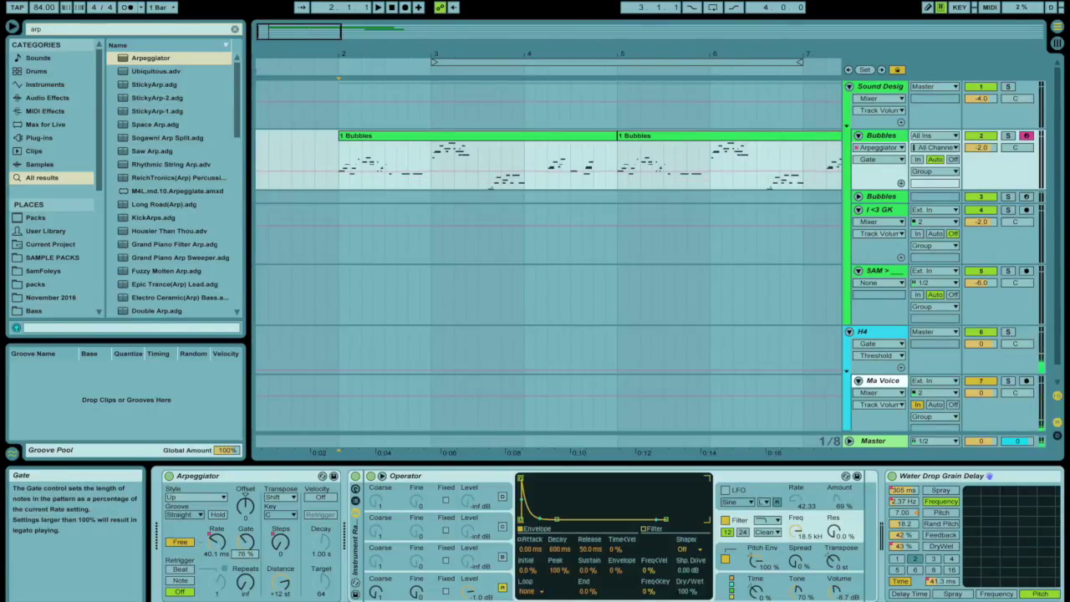
left_click(357, 136)
key("space")
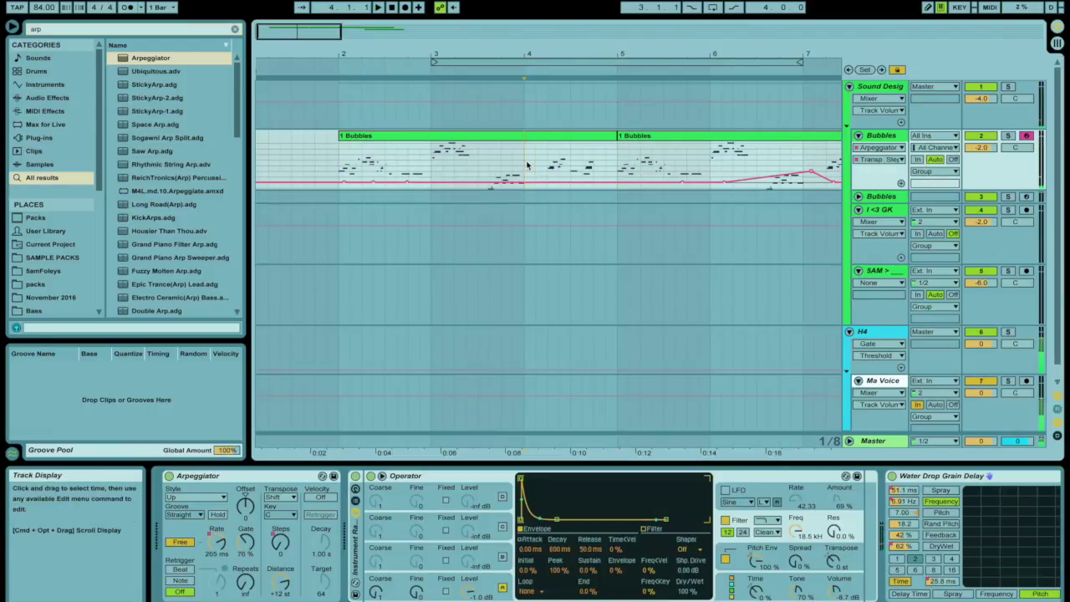
key("space")
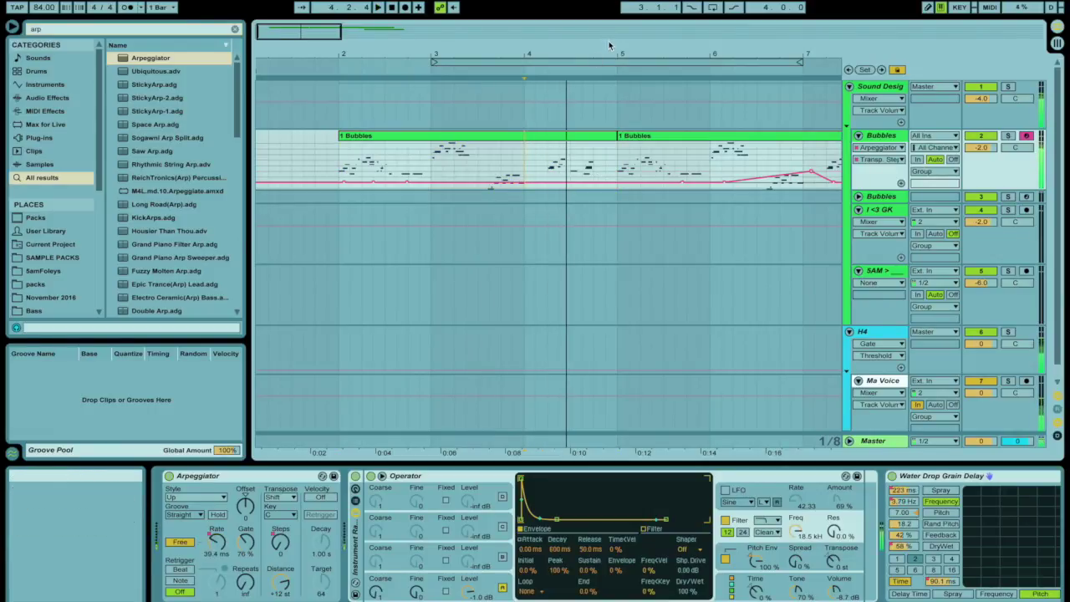
Step: Select the Bubbles track from bar 2 to about the middle of bar 8, and search the browser for "re"
left_click_drag(610, 52, 478, 20)
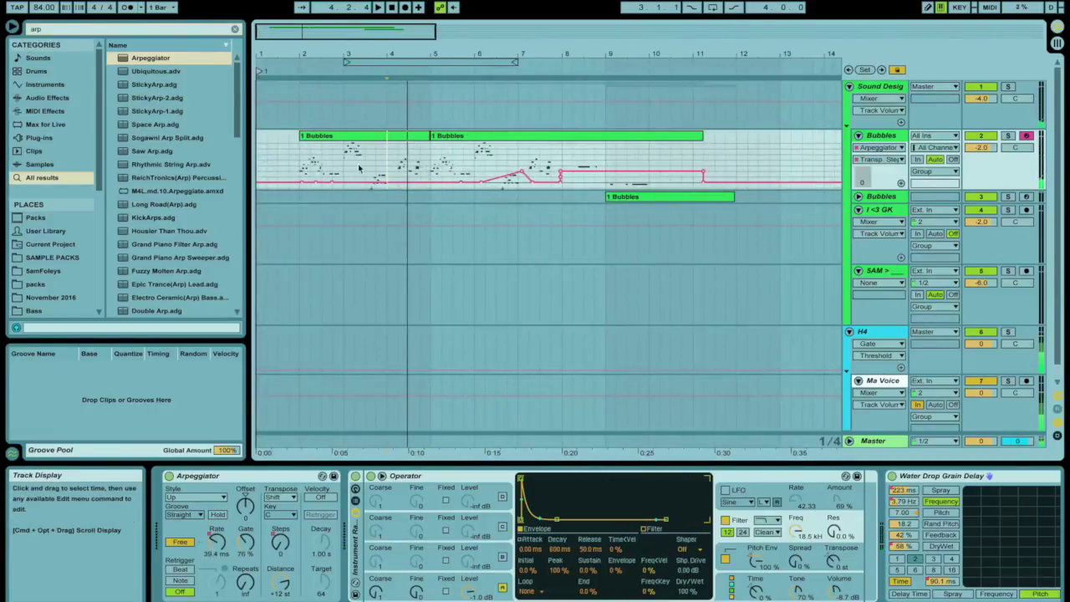
left_click_drag(297, 153, 605, 149)
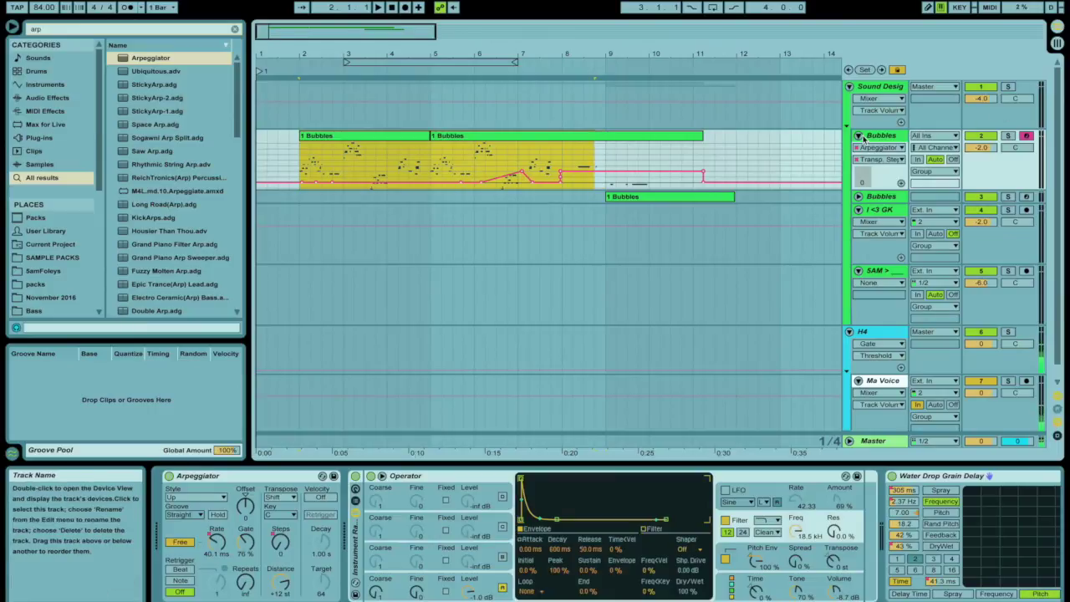
left_click(919, 540)
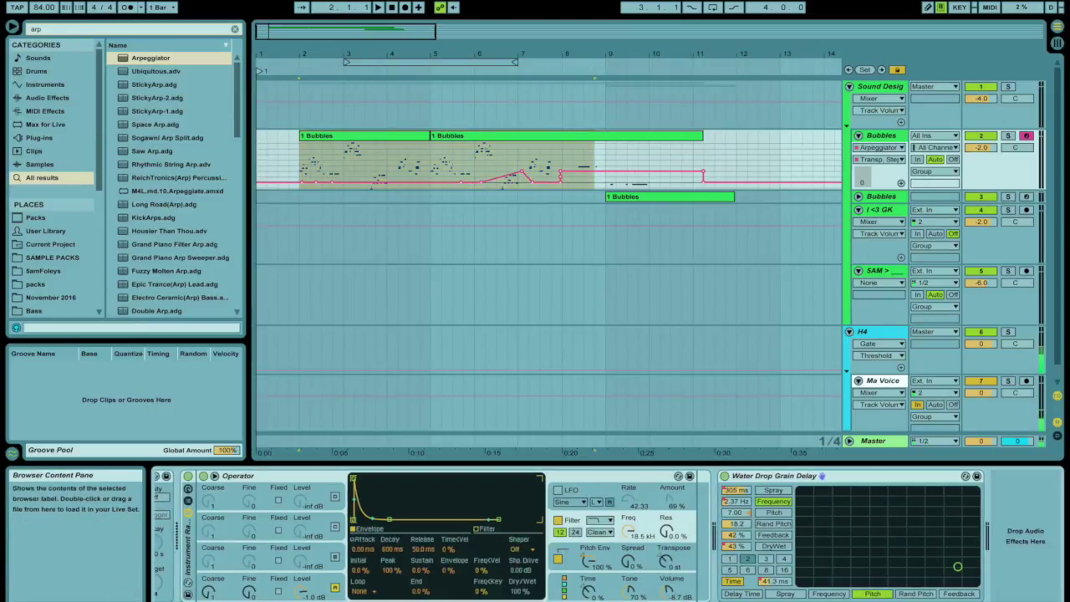
left_click(105, 34)
type("re")
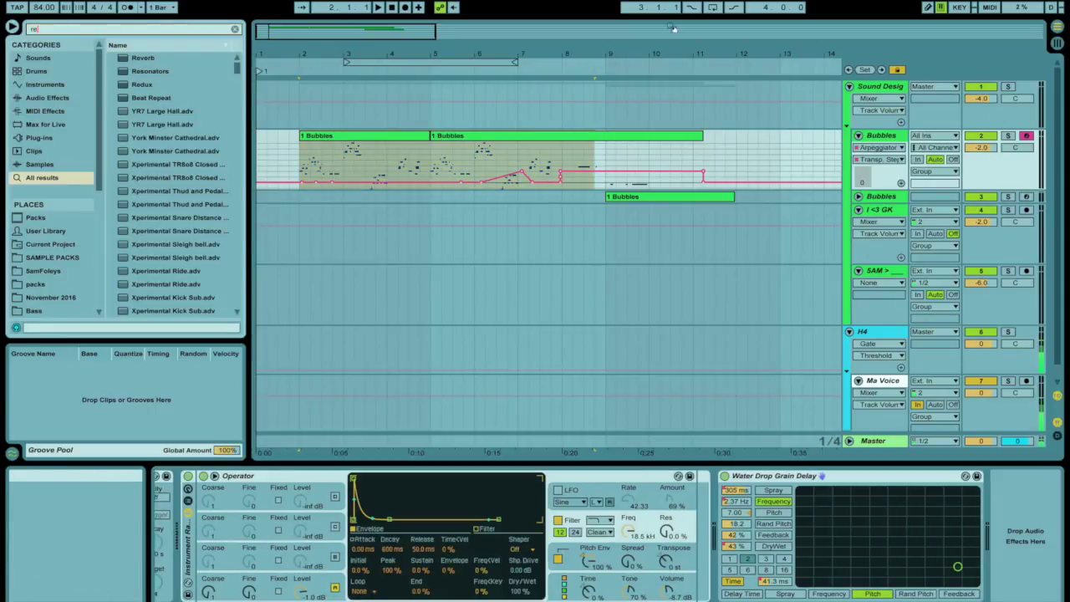
Step: Freeze the Bubbles MIDI track
right_click(886, 137)
left_click(928, 220)
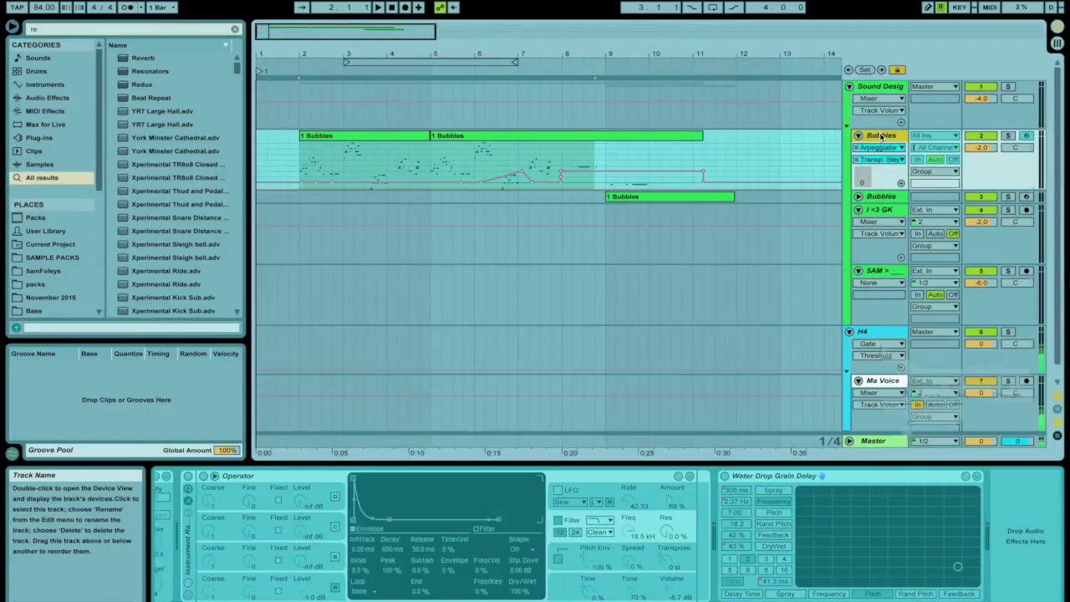
right_click(885, 136)
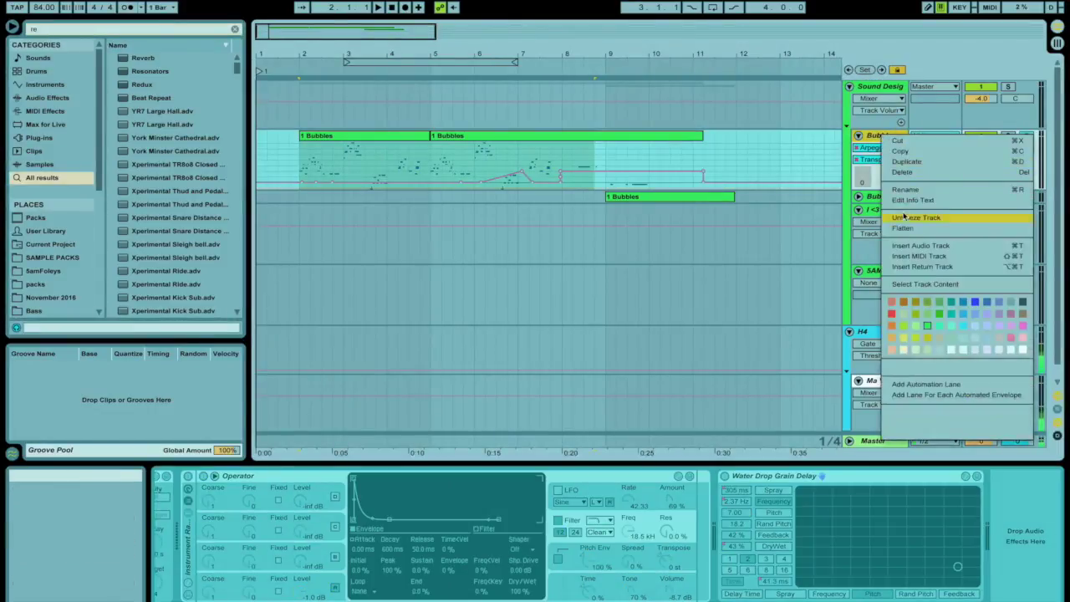
left_click(854, 190)
Step: Insert an audio track, copy both frozen Bubbles clips onto it, and set its volume to -2.0
left_click(665, 144)
left_click(650, 135)
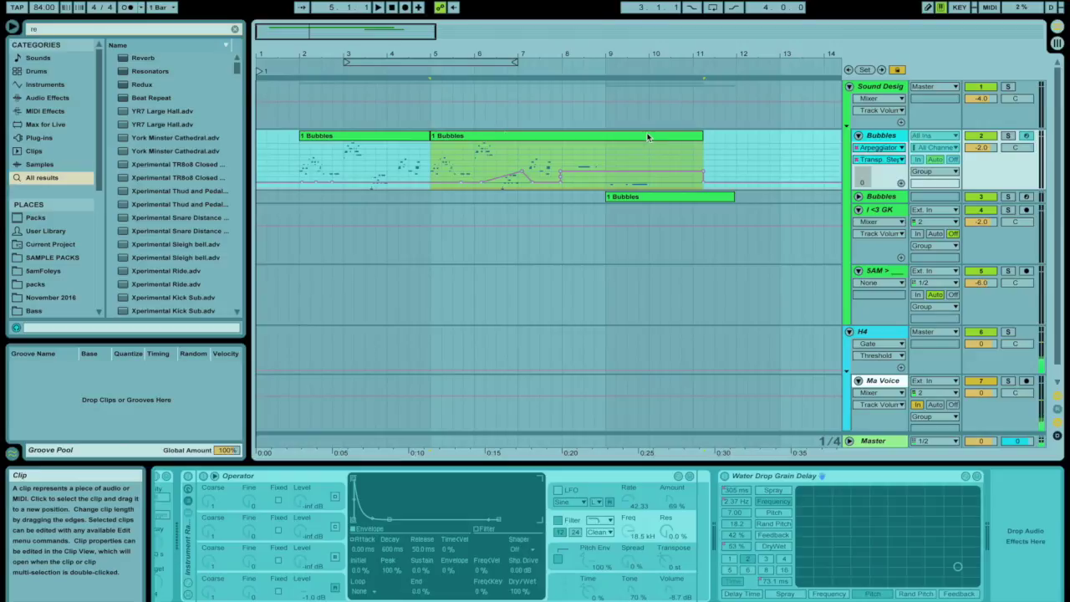
key("super+t")
left_click(443, 137)
left_click(410, 137, "shift")
left_click_drag(410, 137, 400, 217)
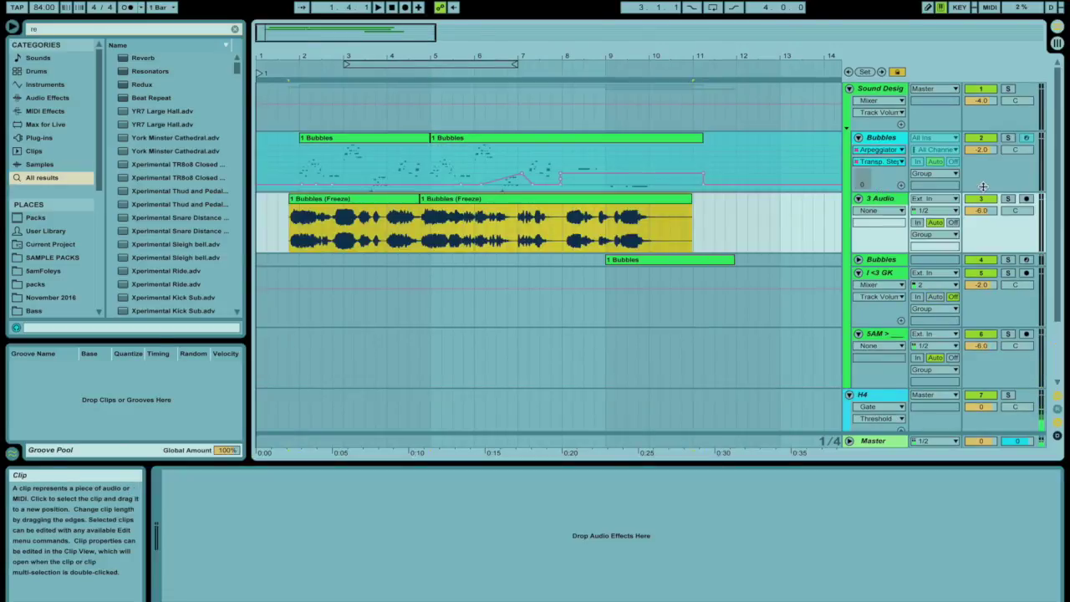
left_click(981, 211)
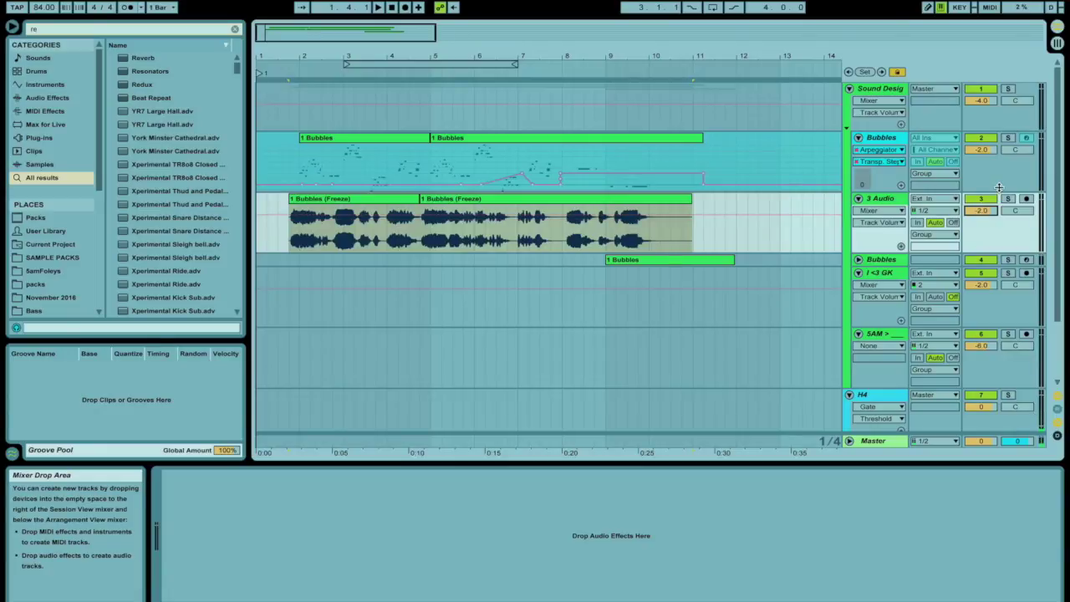
left_click(883, 200)
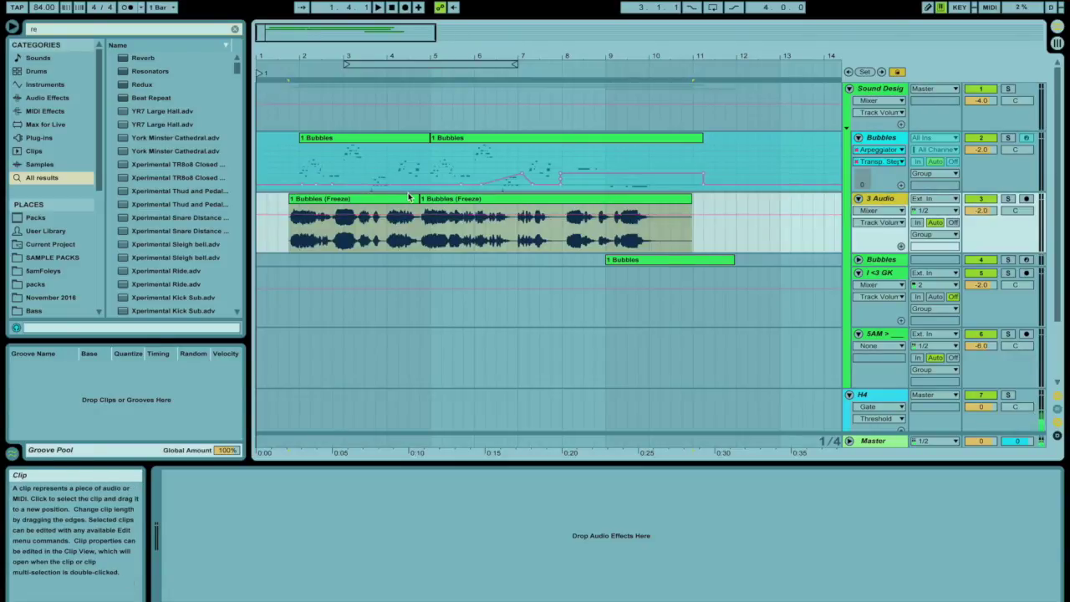
Step: Unfreeze the Bubbles MIDI track
left_click(888, 151)
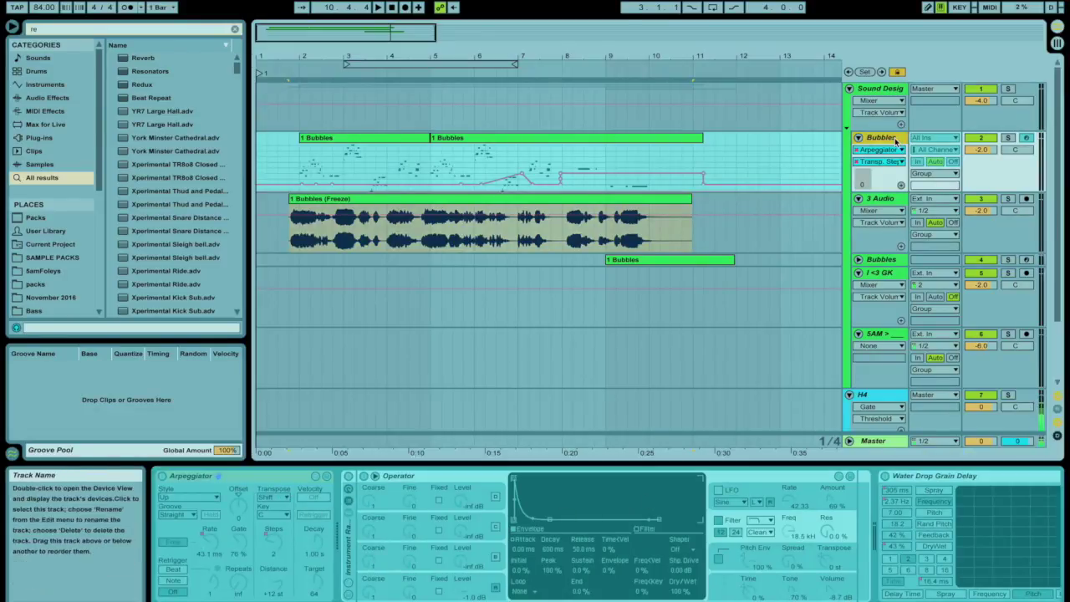
right_click(898, 138)
left_click(931, 224)
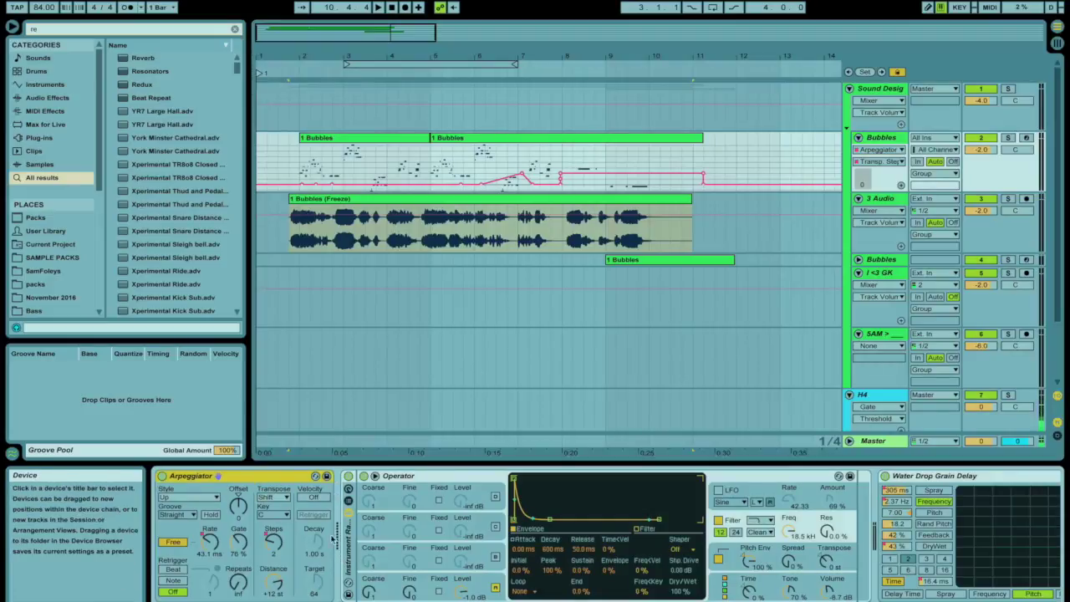
Step: Move the Arpeggiator and the Water Drop Grain Delay into the instrument rack, before and after Operator
left_click_drag(282, 479, 366, 493)
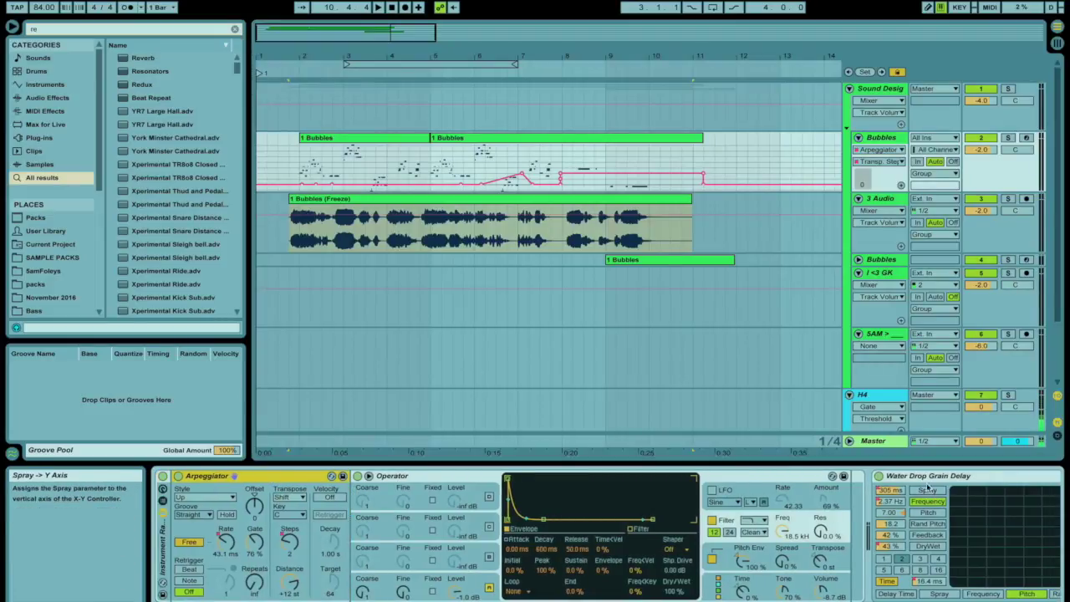
left_click_drag(909, 476, 762, 506)
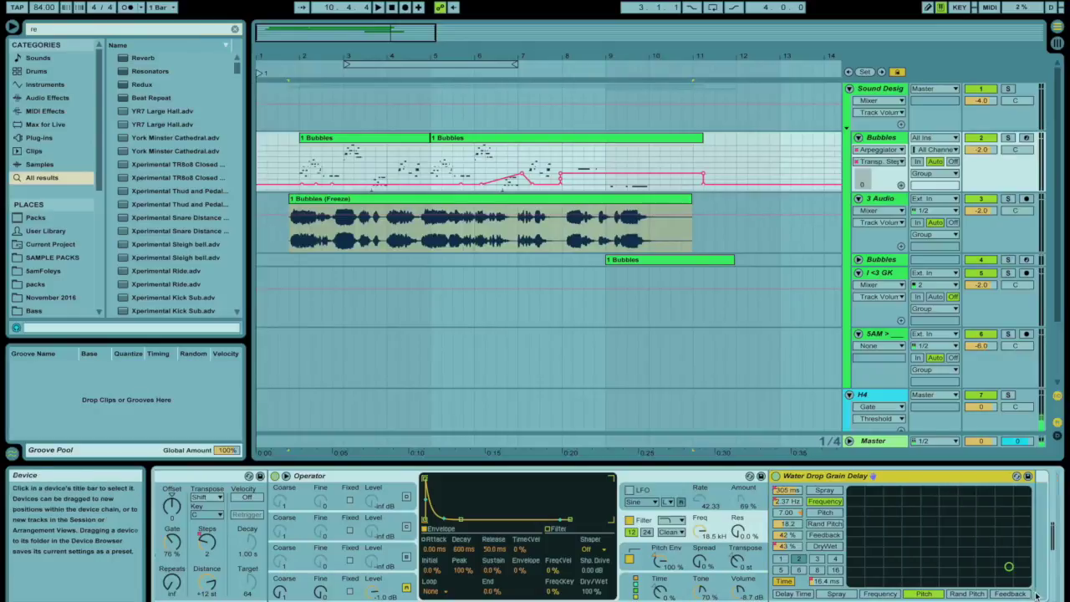
scroll(351, 501, "left", 3)
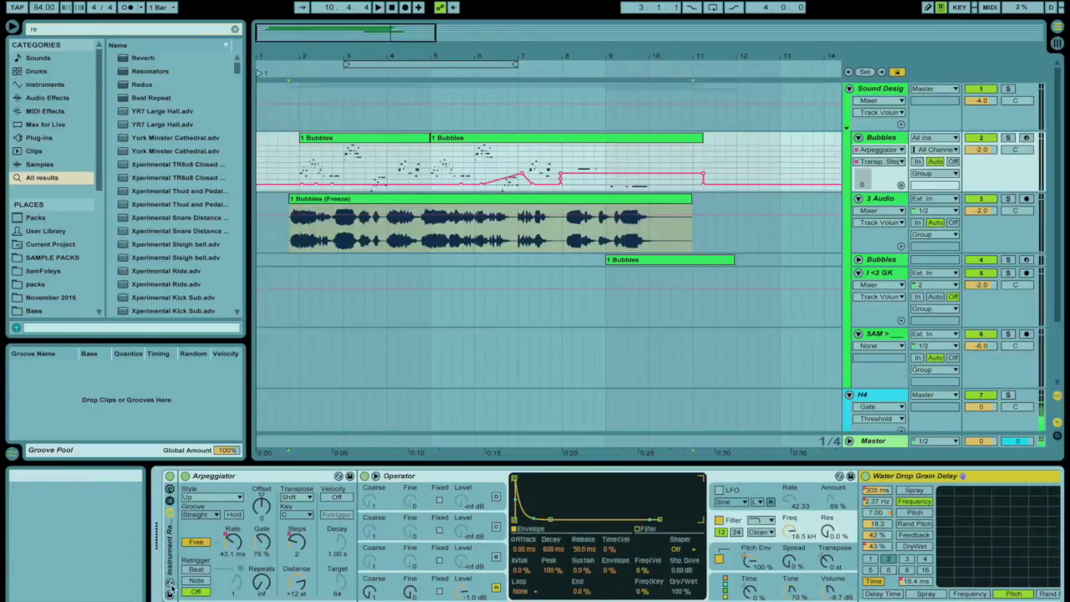
Step: Save the instrument rack as a preset named Bubble Bath
left_click(169, 594)
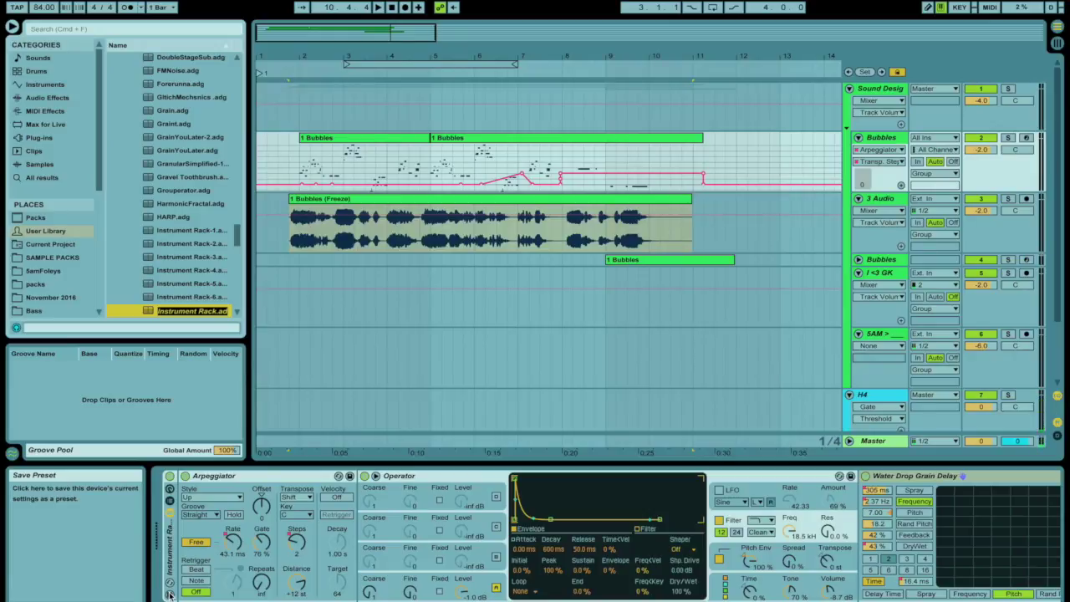
type("Bubble Bat")
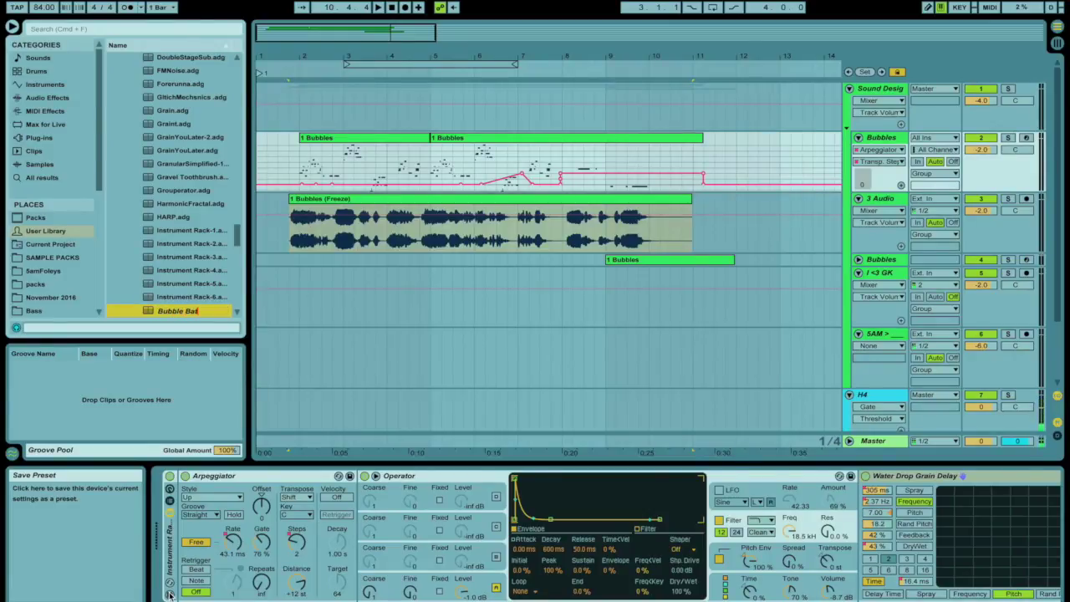
type("h")
key("Return")
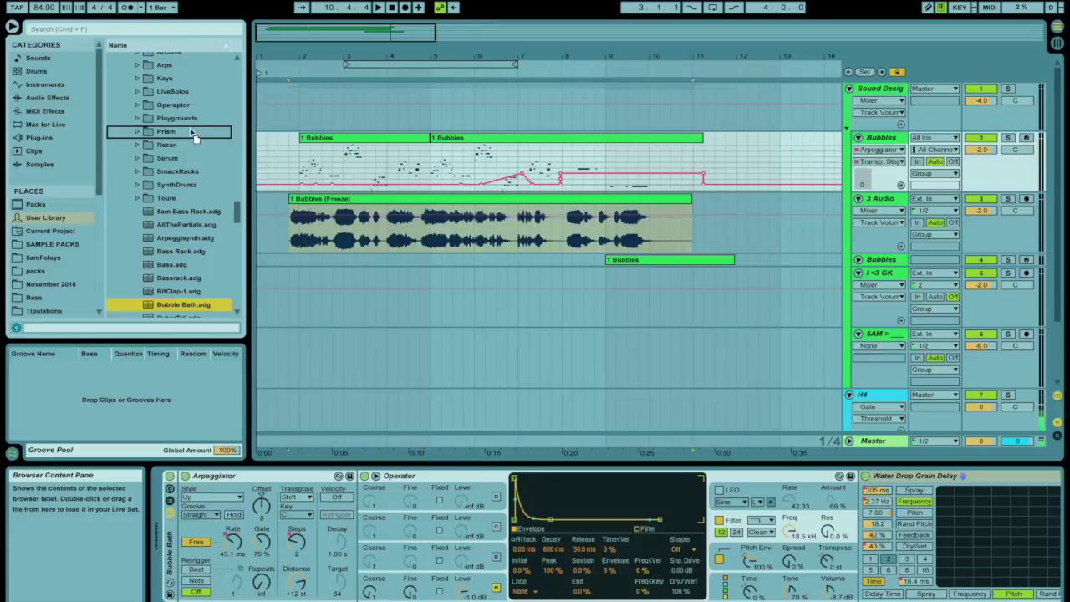
Step: Move the Bubble Bath preset into the Drippers folder inside SamFX in the User Library
scroll(193, 104, "up", 3)
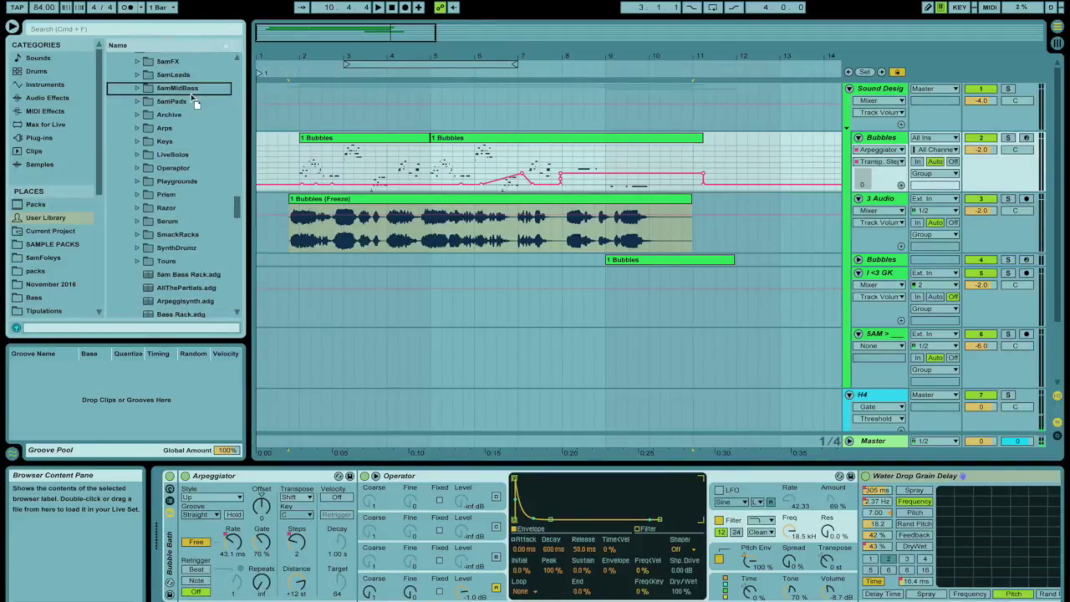
left_click(190, 67)
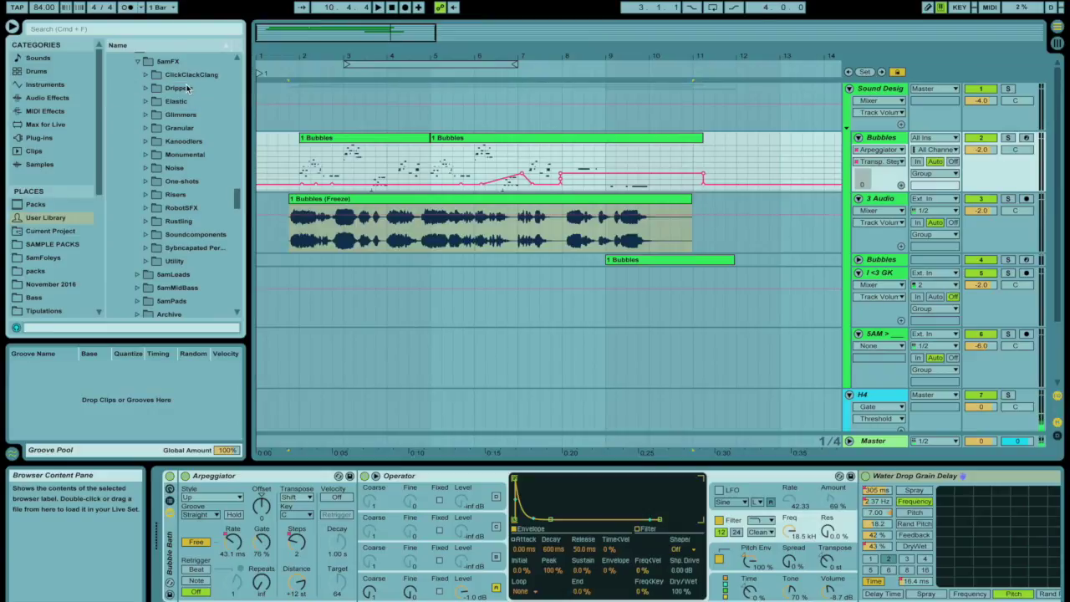
left_click(154, 91)
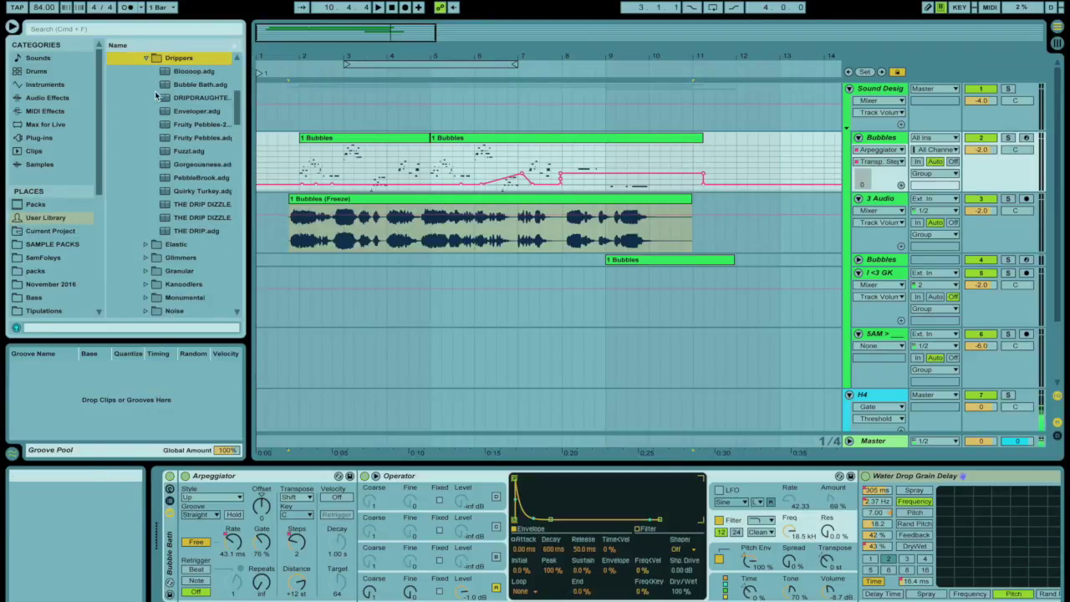
left_click(199, 85)
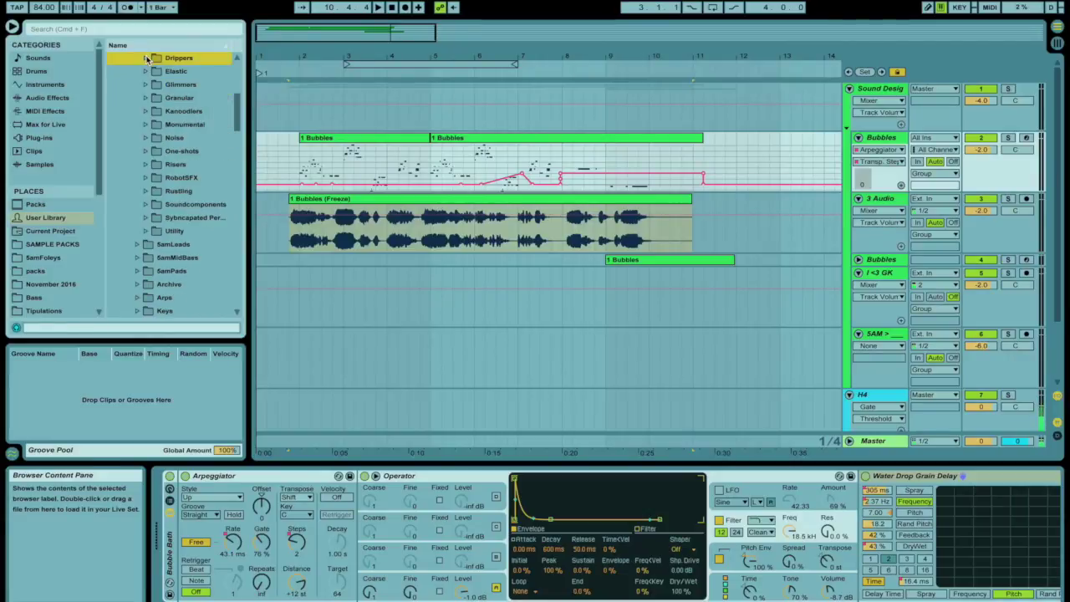
left_click(147, 58)
Step: Show the Bubble Bath rack's macro controls and chain list, and view the macro mapping options for the Arpeggiator's Rate
left_click(171, 493)
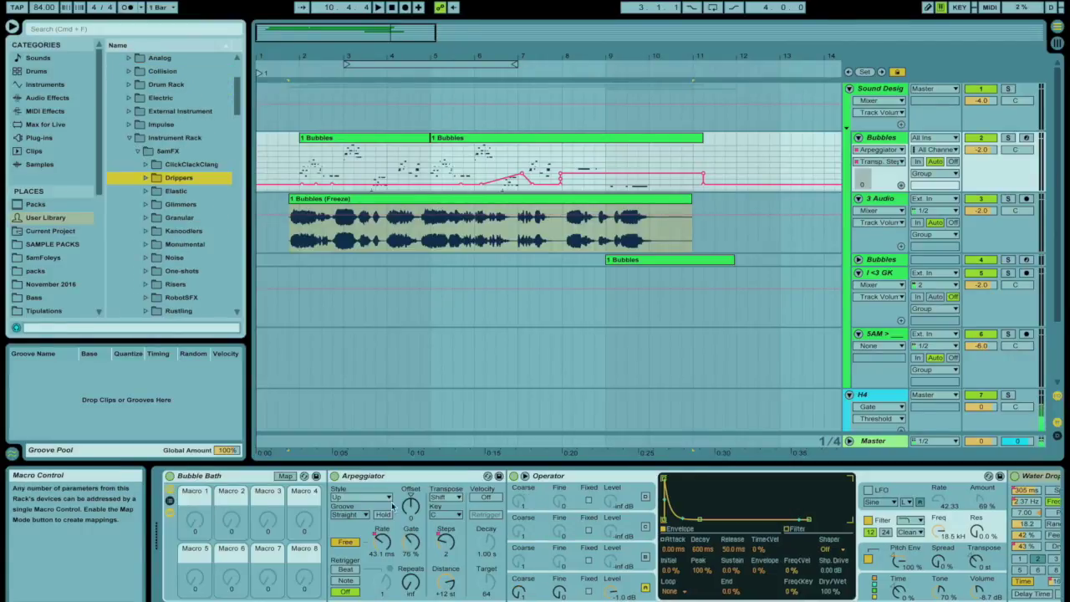
right_click(383, 541)
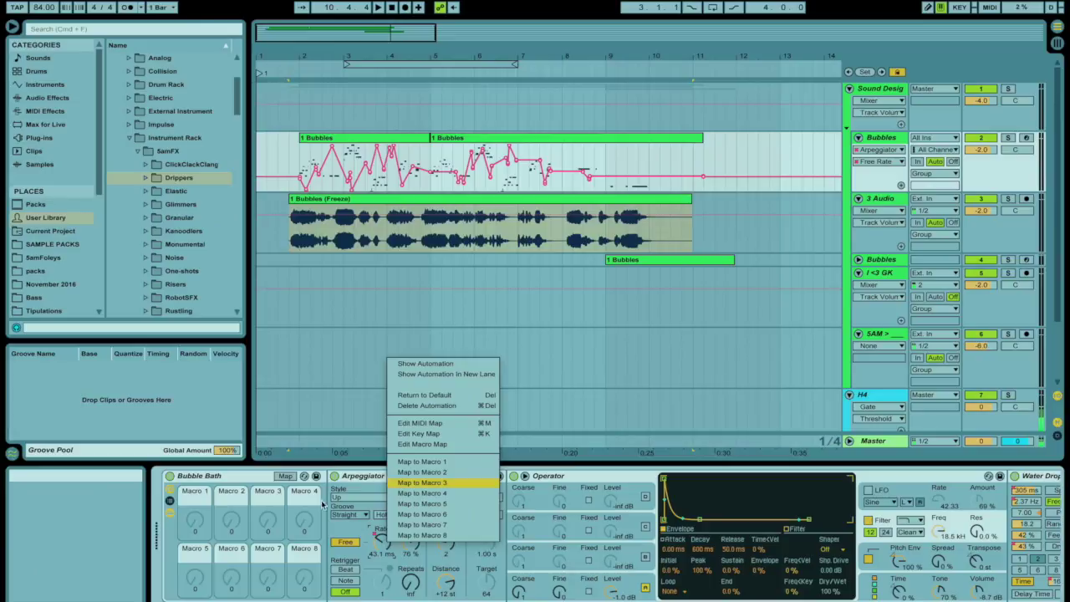
left_click(290, 512)
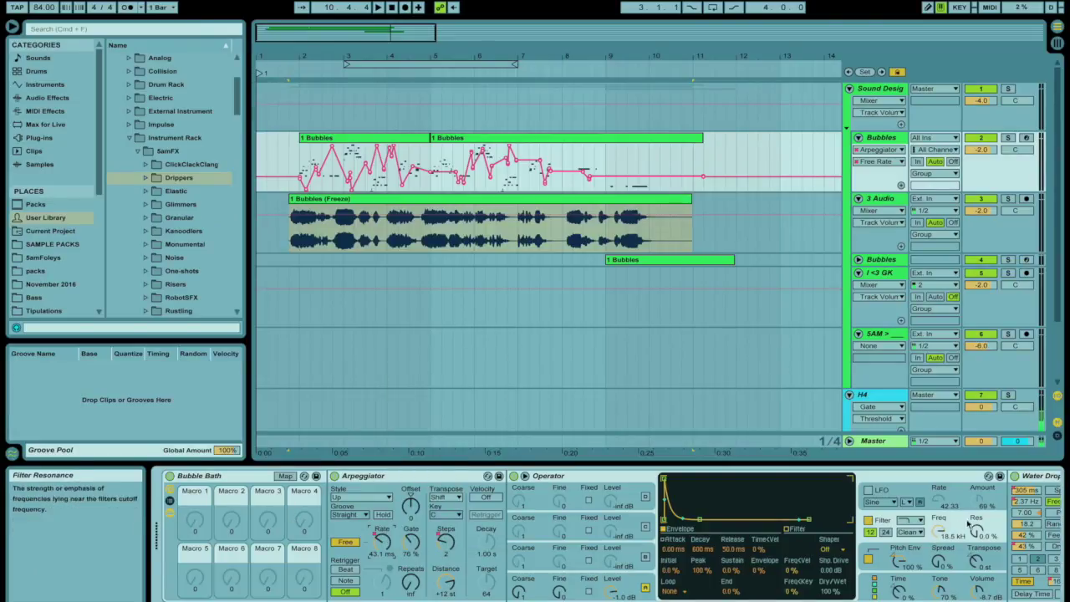
mouse_move(957, 601)
left_mouse_down()
mouse_move(1011, 601)
mouse_move(948, 601)
left_mouse_up()
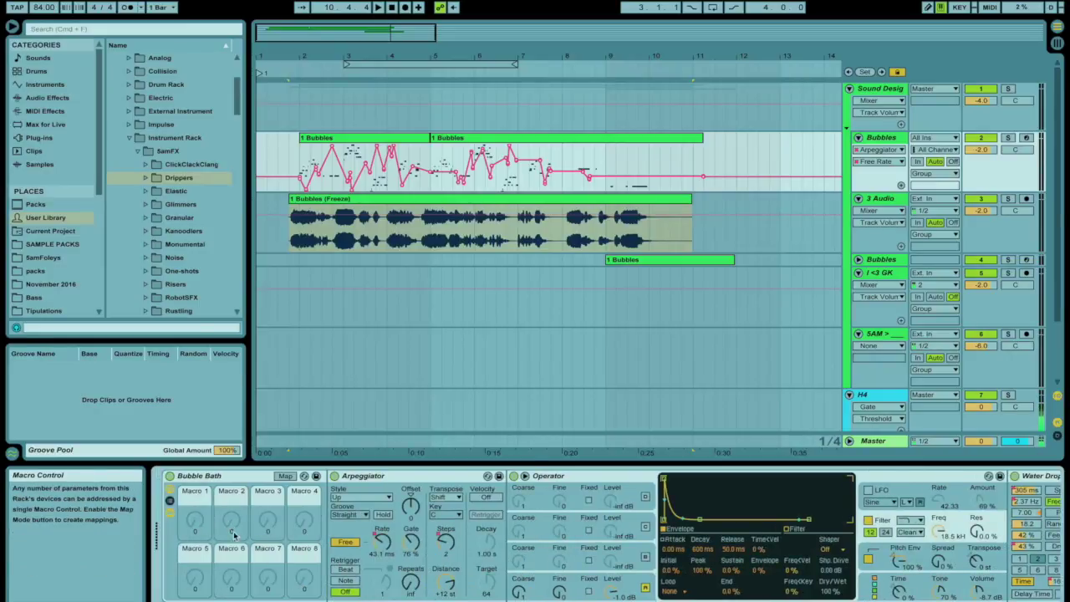
left_click(170, 499)
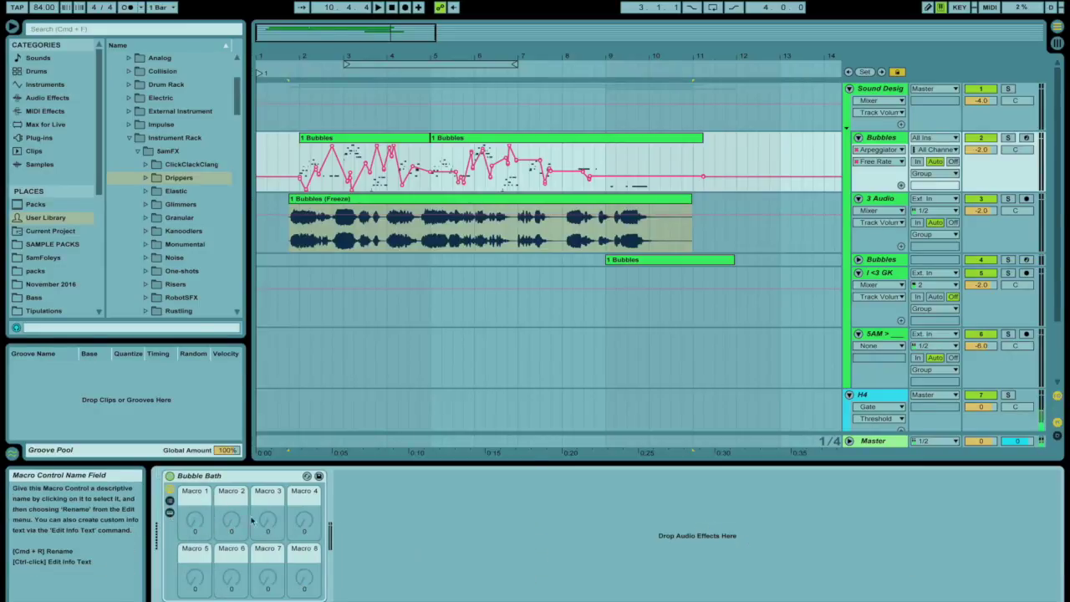
left_click(1026, 137)
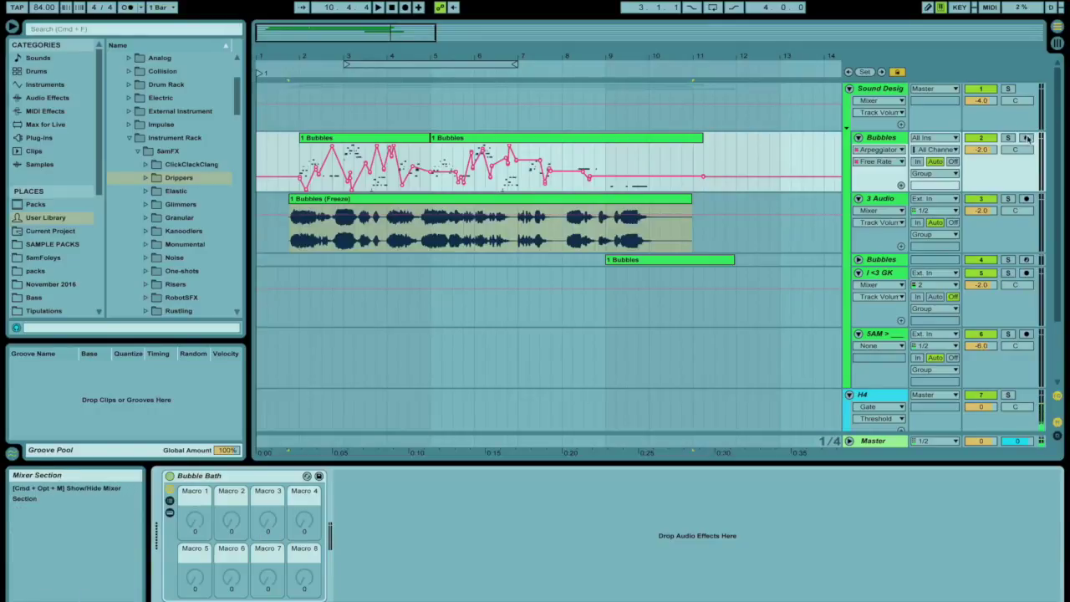
left_click(1026, 137)
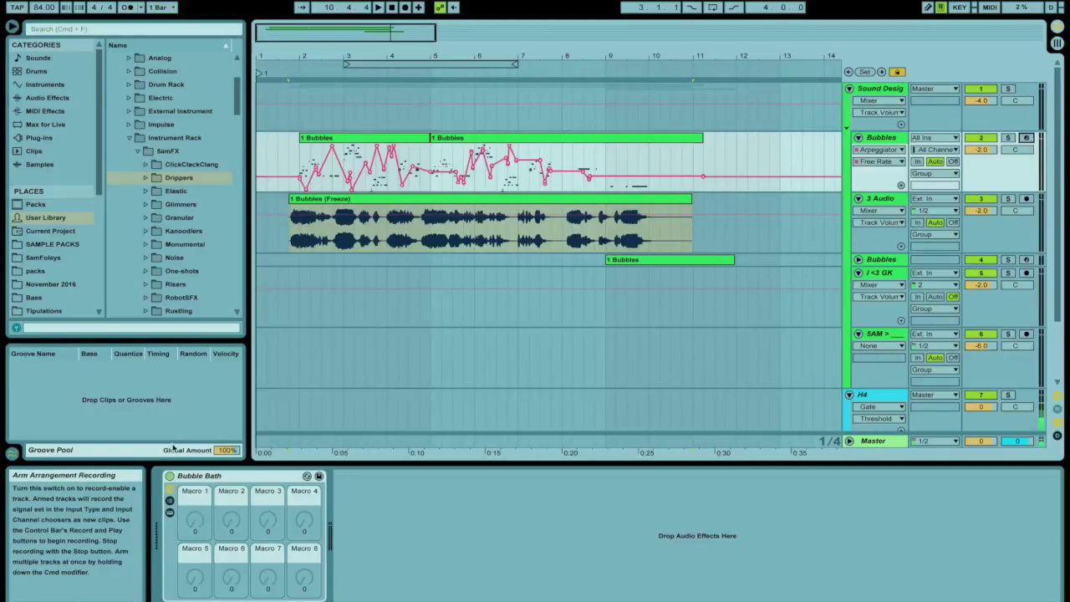
left_click(170, 500)
left_click(170, 511)
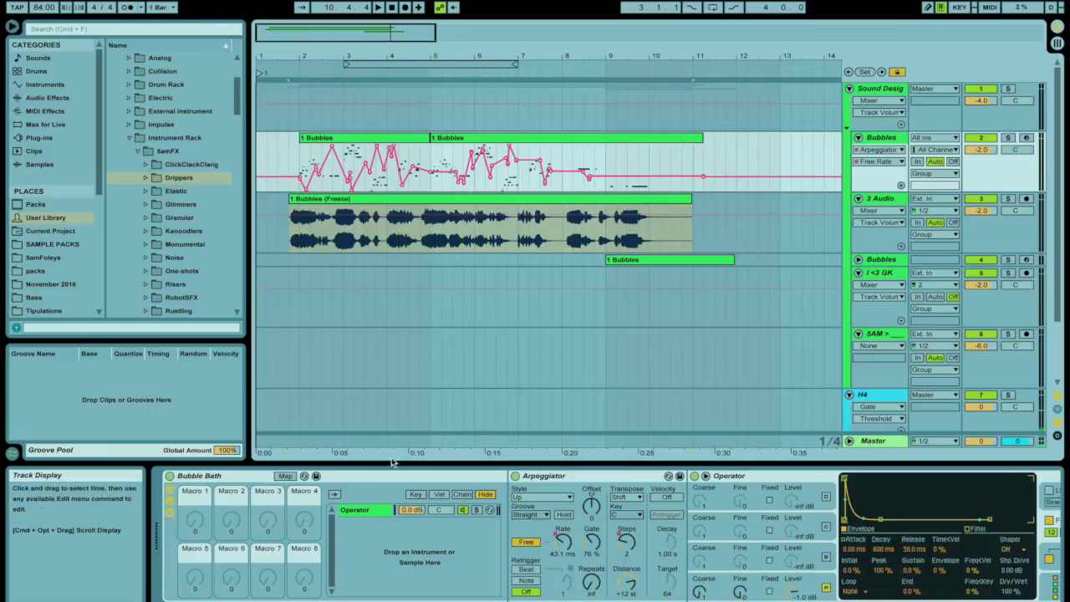
Step: Deactivate the Bubbles MIDI track above the 3 Audio track and fold it
left_click(975, 200)
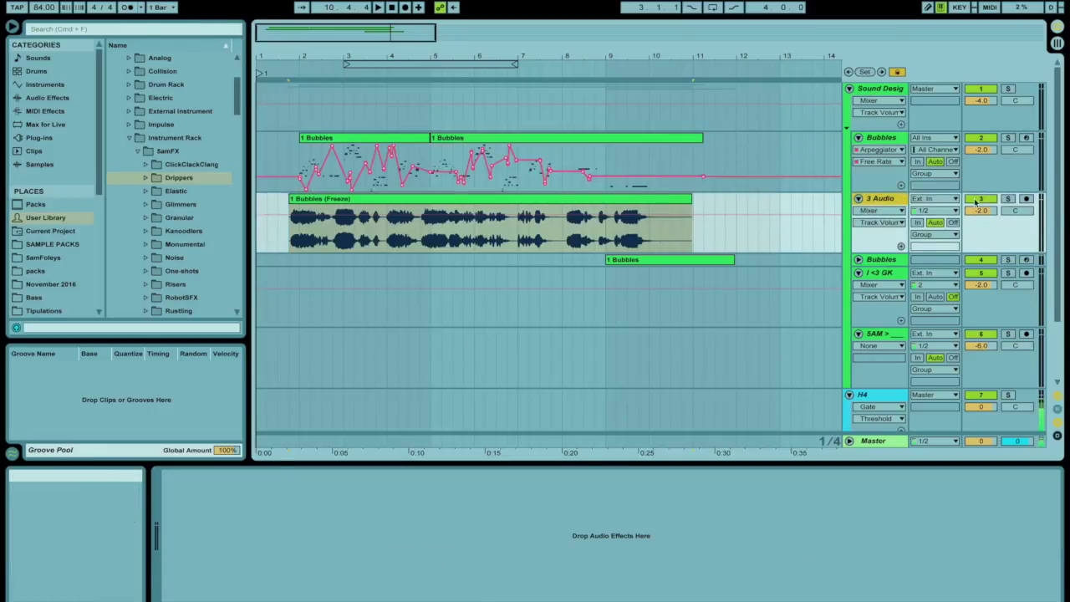
left_click(980, 137)
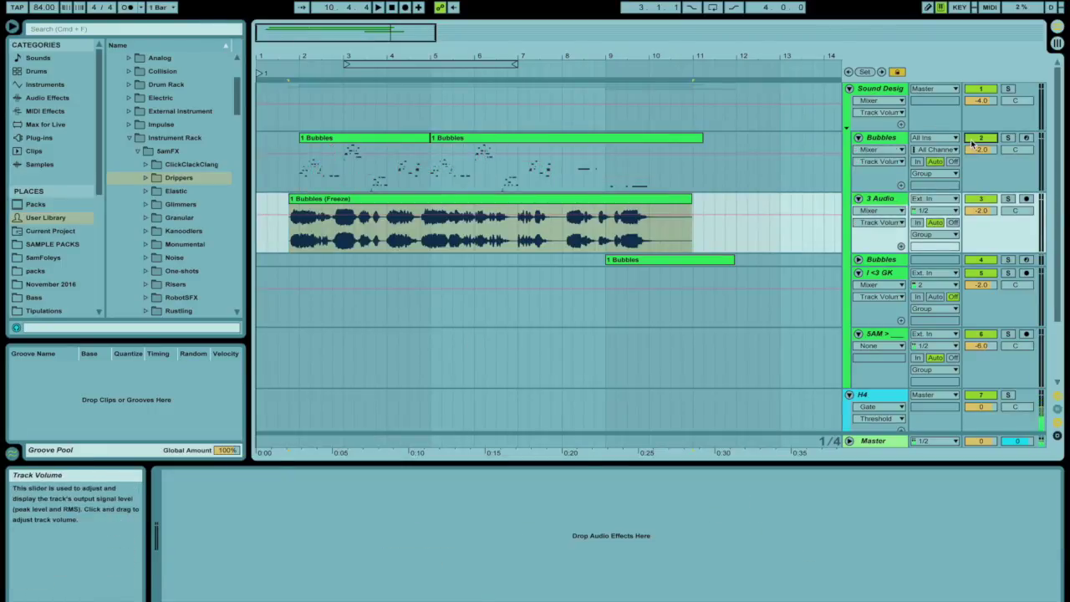
left_click(858, 137)
Step: Play the frozen Bubbles audio clip on the 3 Audio track from its start
left_click(432, 163)
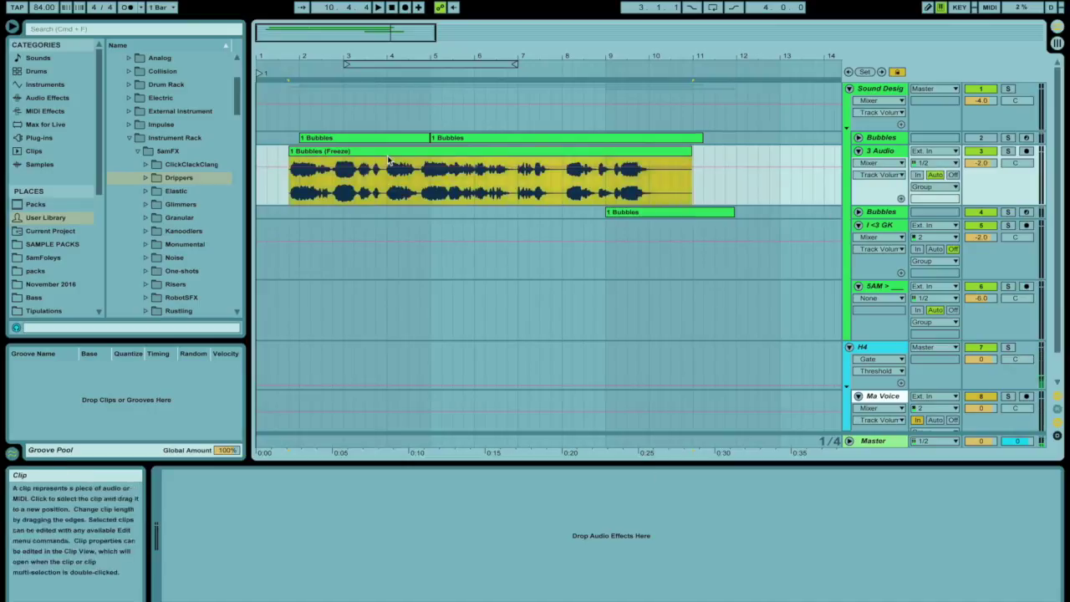
left_click_drag(289, 55, 280, 135)
left_click(290, 191)
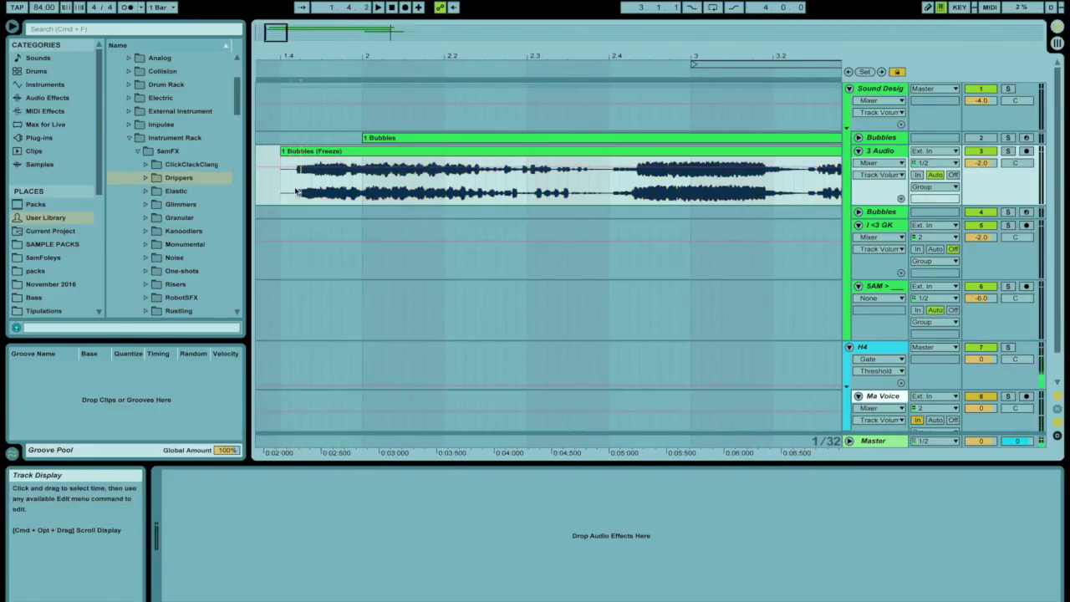
key("space")
left_click_drag(432, 55, 372, 35)
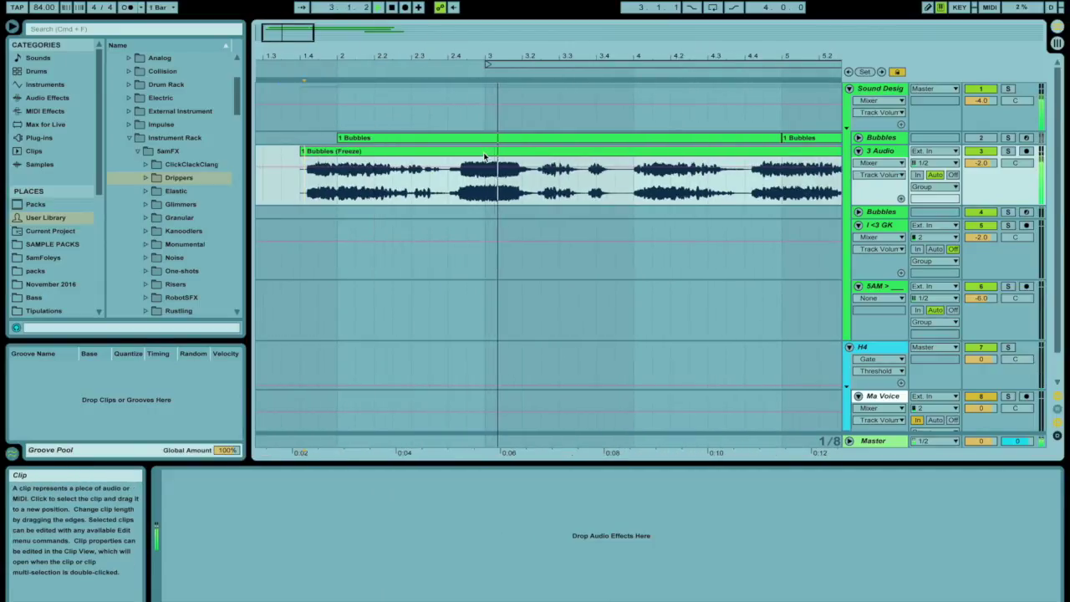
left_click_drag(515, 55, 404, 49)
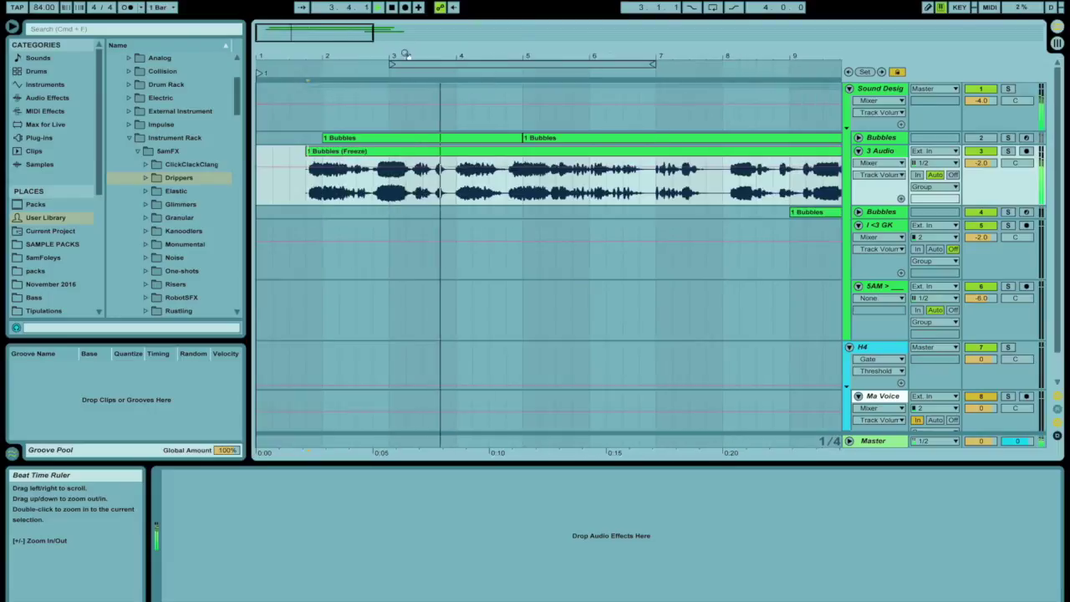
Step: Split the loud burst around bar 3 of the frozen audio into its own clip and play on from about bar 6
left_click_drag(375, 185, 414, 182)
key("super+e")
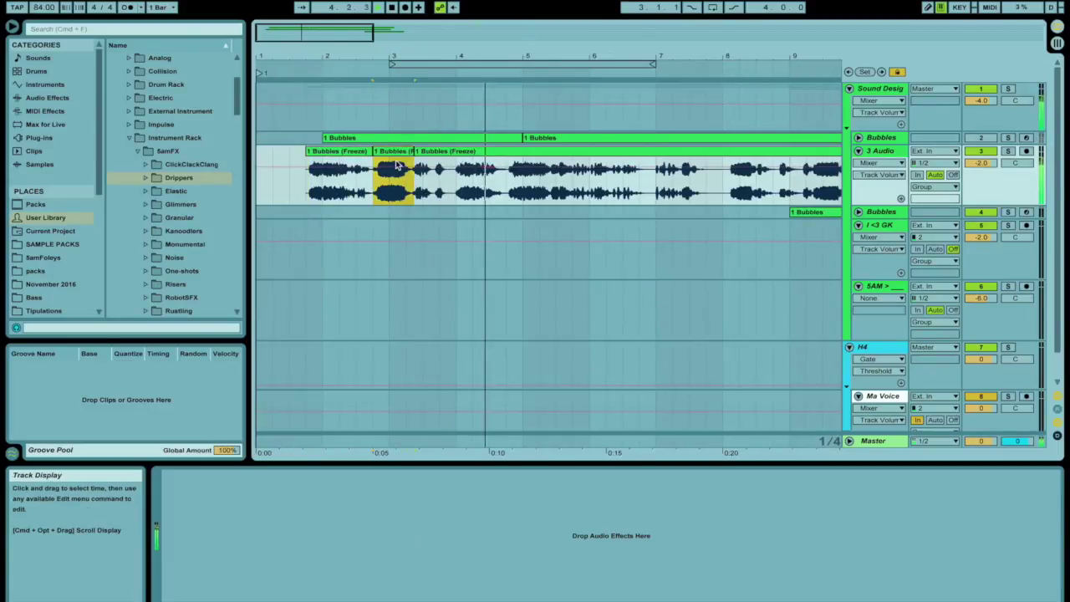
left_click(600, 188)
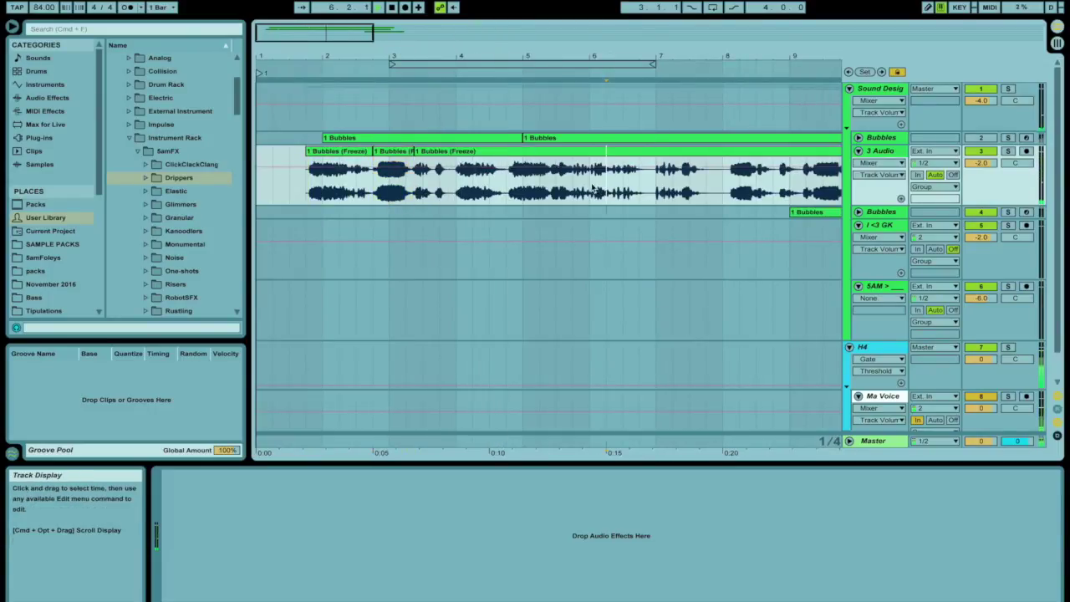
key("space")
key("space")
Step: Shorten the first frozen clip to end at about 2.3 and move the burst clip earlier to start just after it
left_click_drag(351, 54, 426, 98)
left_click(588, 151)
left_click_drag(486, 150, 420, 149)
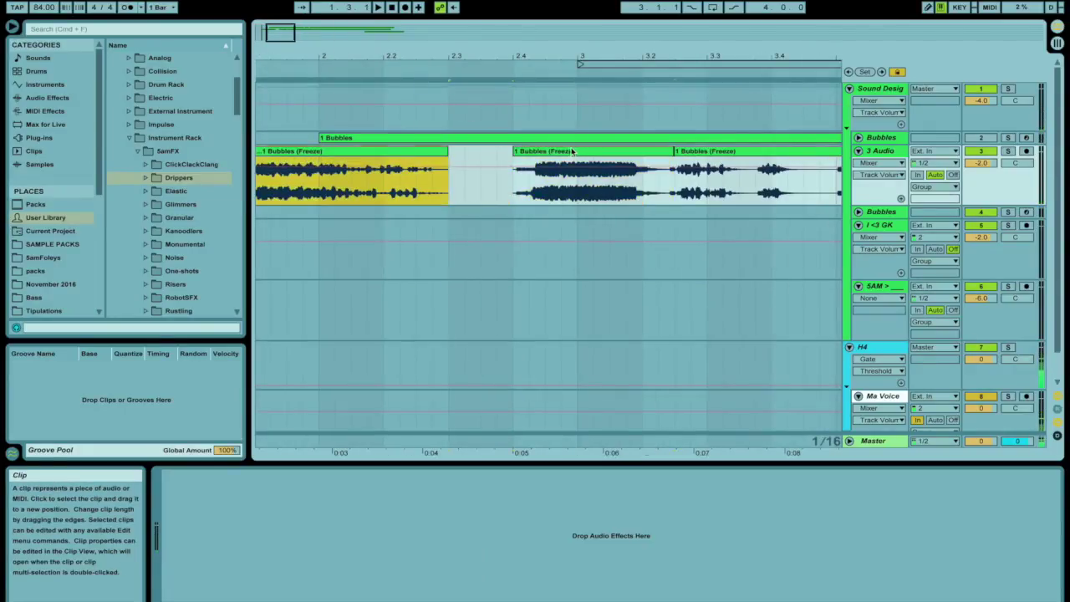
left_click_drag(571, 151, 523, 151)
Step: Turn off Warp for the burst clip, transpose it by -12 st and play it
left_click_drag(471, 185, 484, 185)
double_click(485, 186)
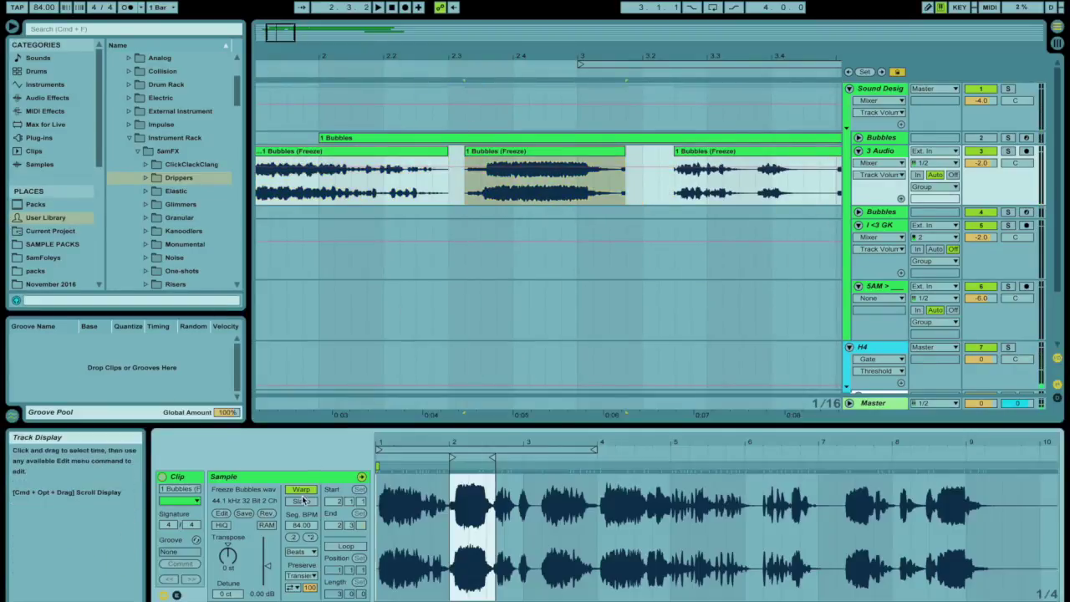
type("-12")
key("Return")
key("space")
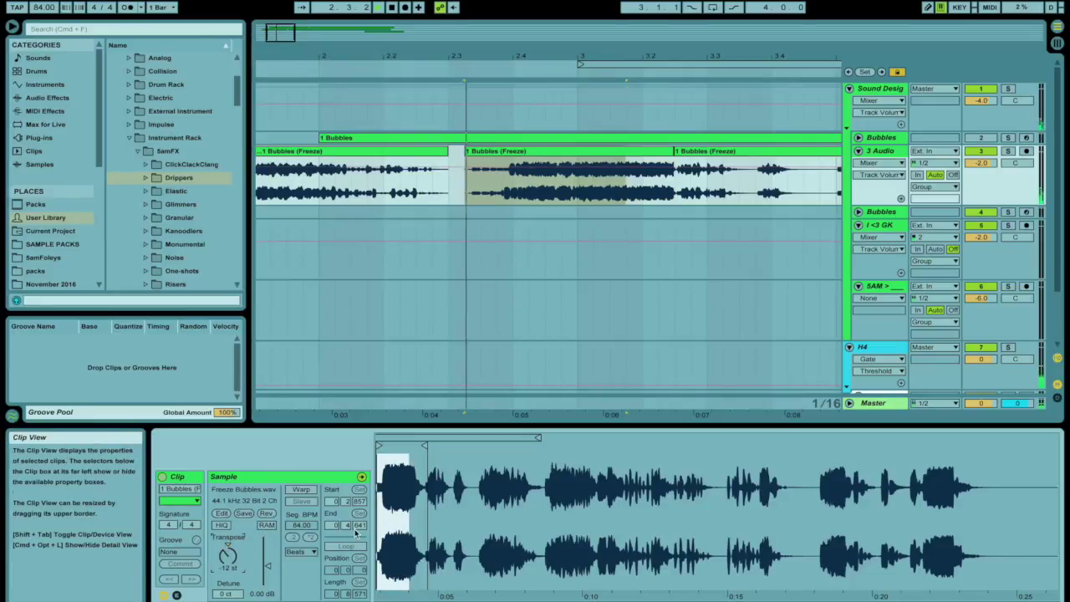
Step: Split the transposed burst clip in two between beats 2.4 and 3
left_click_drag(466, 191, 545, 192)
key("space")
key("space")
key("Delete")
key("super+v")
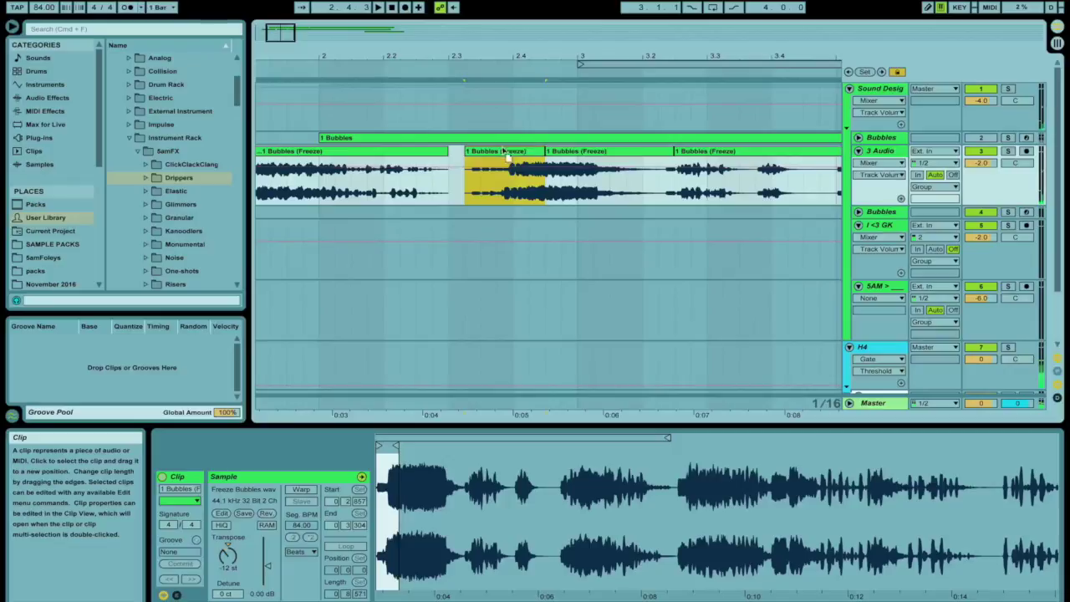
Step: Move the burst's first part earlier against the preceding clip and chop the rest into short separated pieces
left_click_drag(506, 153, 473, 153)
left_click(560, 196)
key("space")
key("space")
key("space")
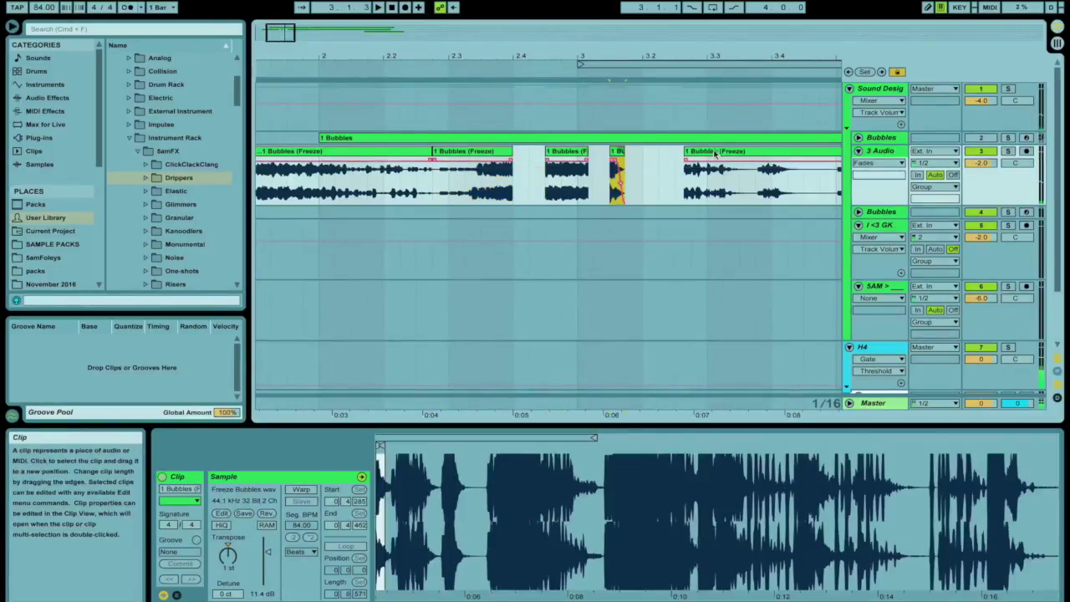
Step: Delete the tiny sliver clip after bar 3 and move the opening section of the following clip earlier to about 3.1.3
key("Delete")
left_click(730, 152)
left_click_drag(750, 189, 658, 176)
key("super+x")
left_click(586, 176)
key("super+v")
Step: Consolidate the relocated clip at 3.1.3 into its own sample
double_click(636, 153)
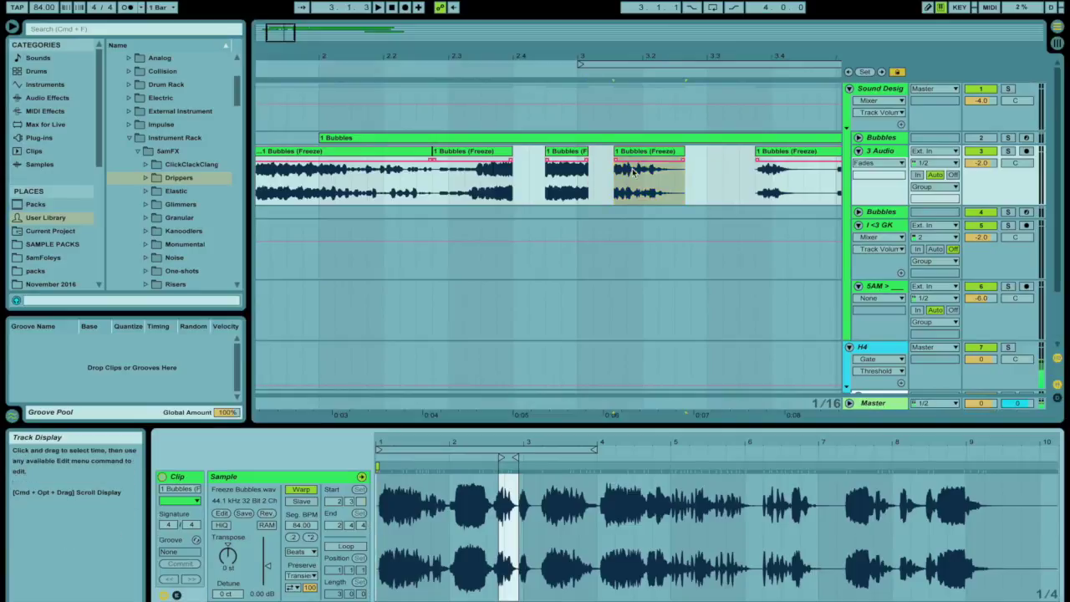
left_click(646, 153)
key("super+j")
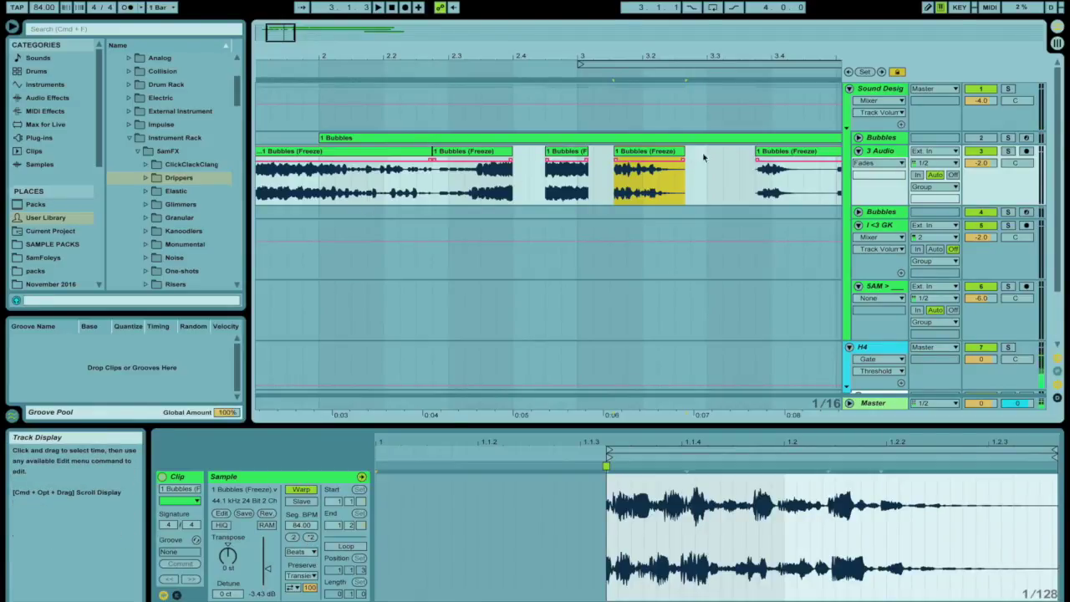
Step: Set the consolidated clip's warp mode to Texture and stretch its audio by moving the first inner transient to about 1.2
left_click(301, 552)
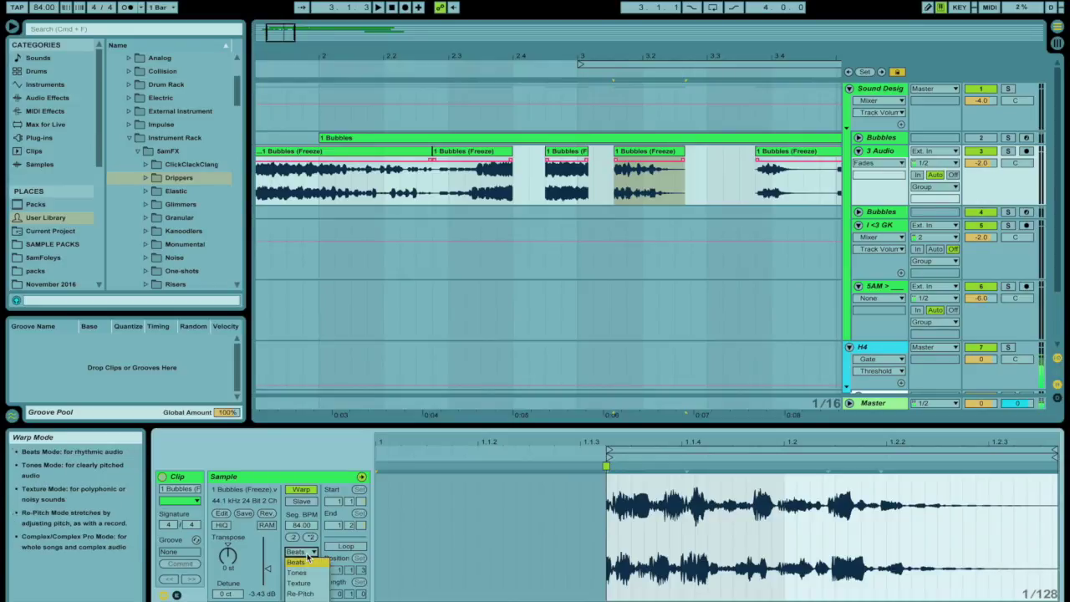
left_click(307, 559)
left_click(308, 552)
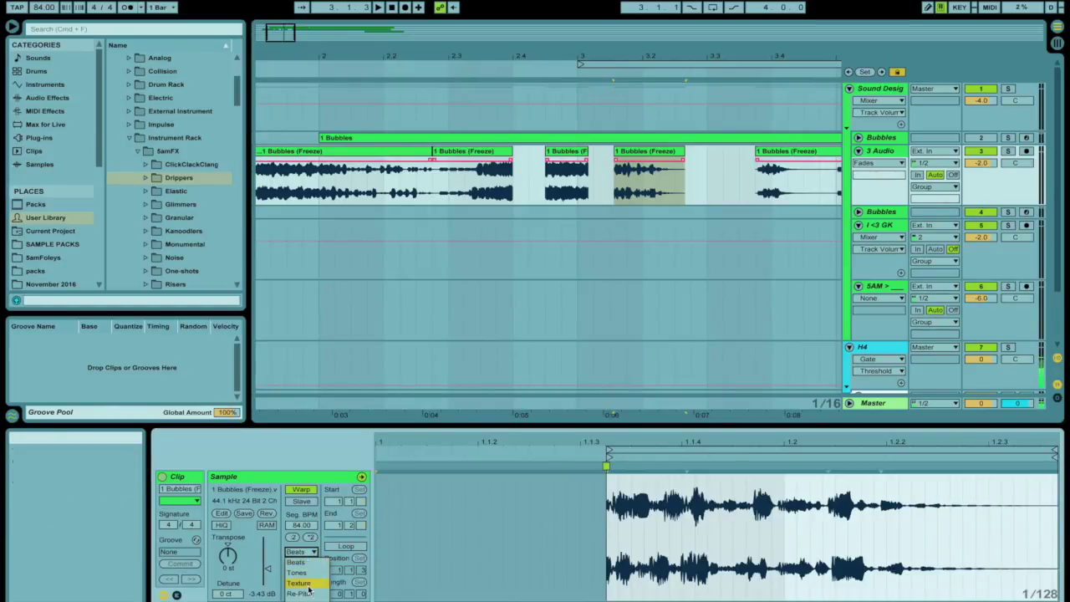
left_click(298, 583)
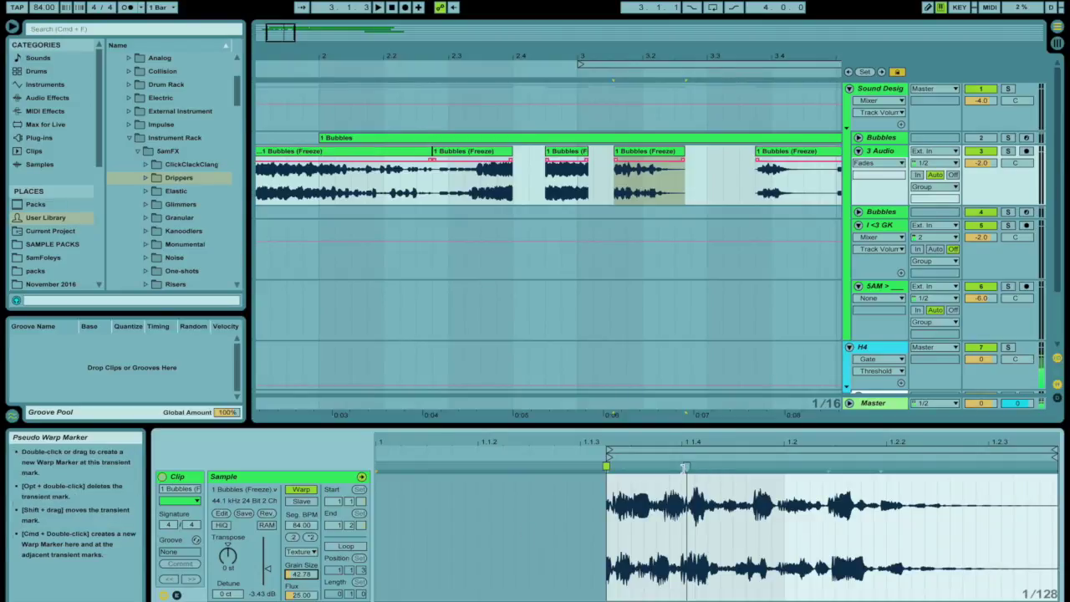
mouse_move(687, 466)
left_mouse_down()
mouse_move(772, 465)
mouse_move(697, 440)
mouse_move(808, 425)
left_mouse_up()
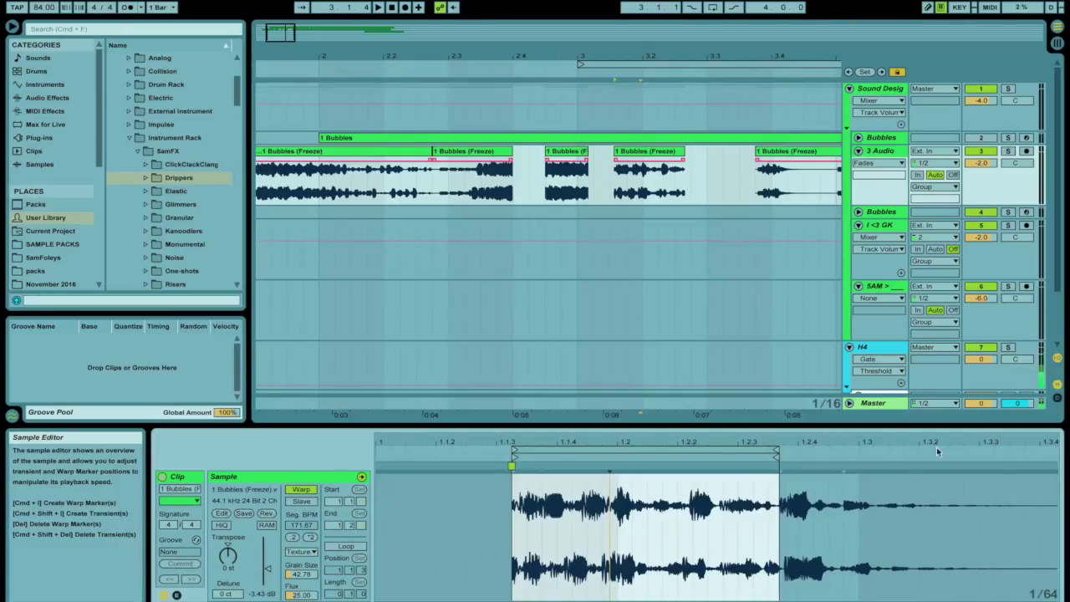
Step: Lengthen the preceding clip almost to the warped clip's start and extend the warped clip's end to about 1.3.3
left_click(588, 151)
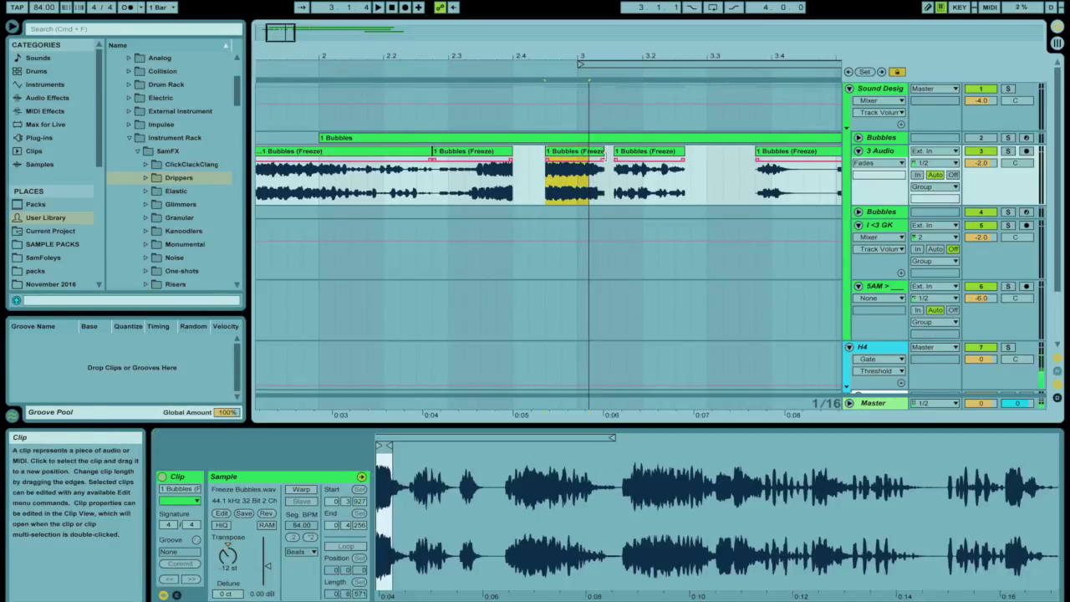
left_click(463, 151)
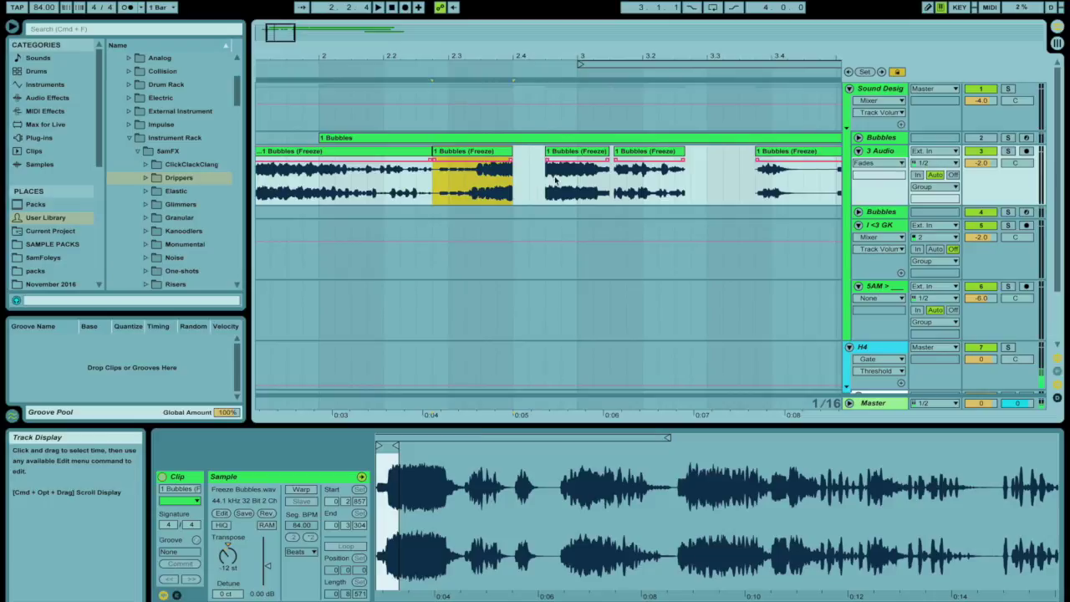
left_click(579, 152)
left_click(644, 152)
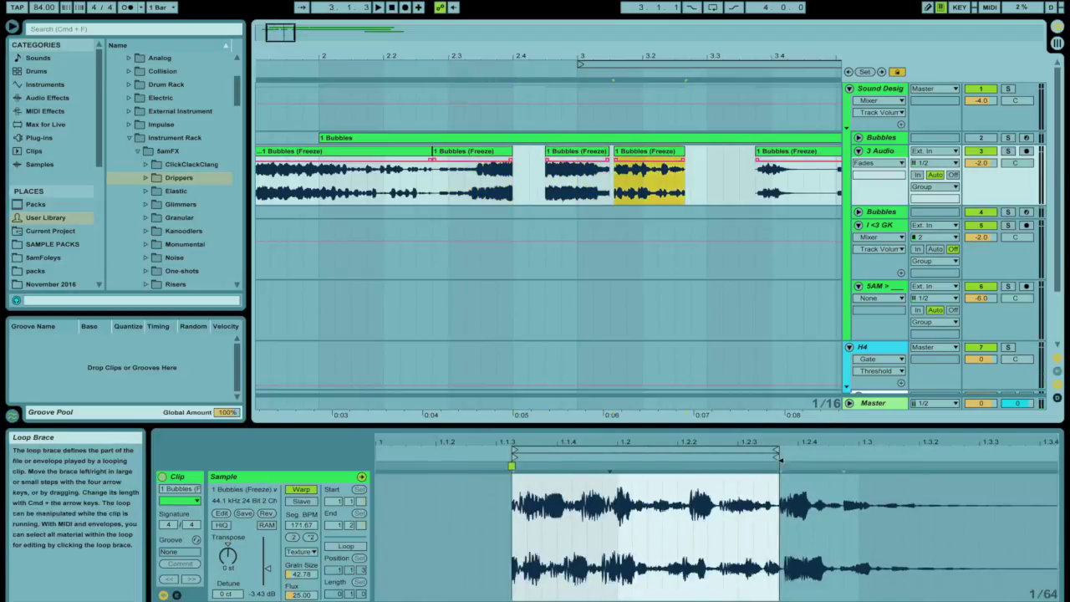
left_click_drag(777, 458, 962, 458)
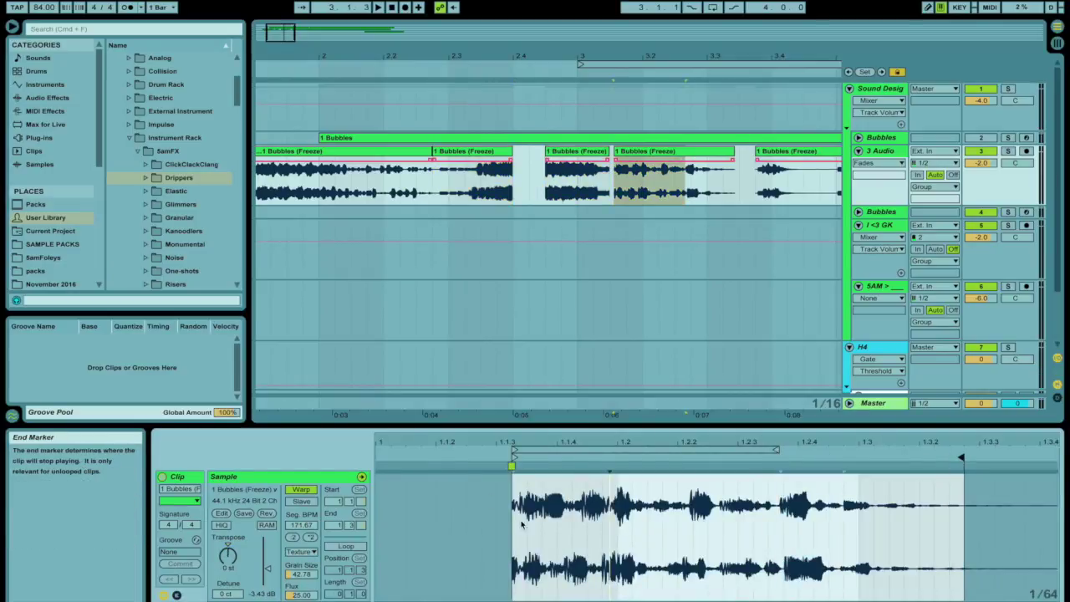
Step: Audition the warped clip with the Grain Size at 2.00 and at 146.77
left_click(307, 574)
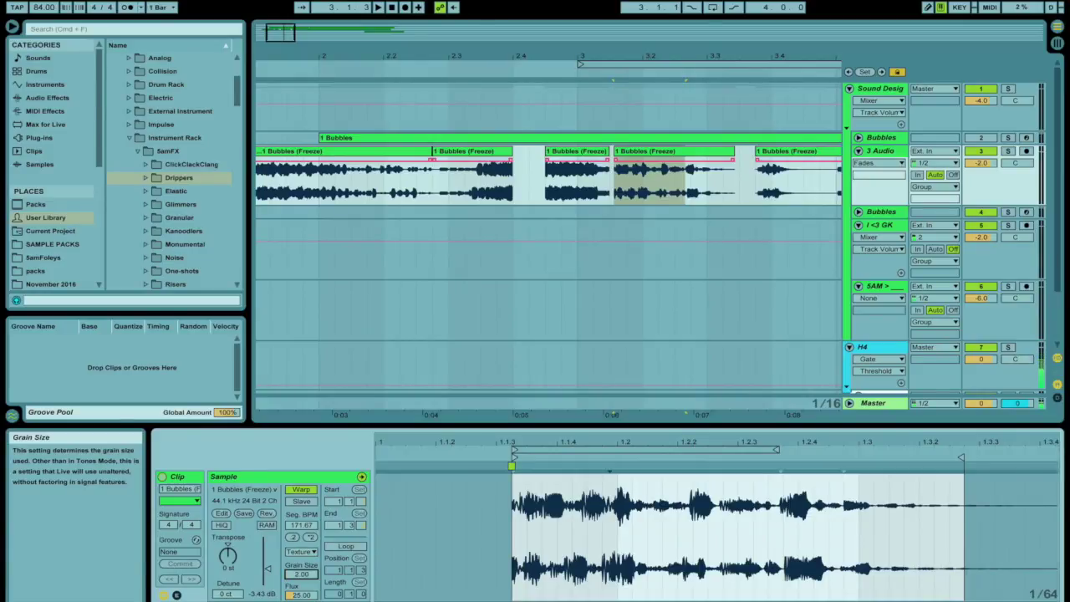
key("space")
left_click_drag(306, 574, 307, 485)
key("space")
key("space")
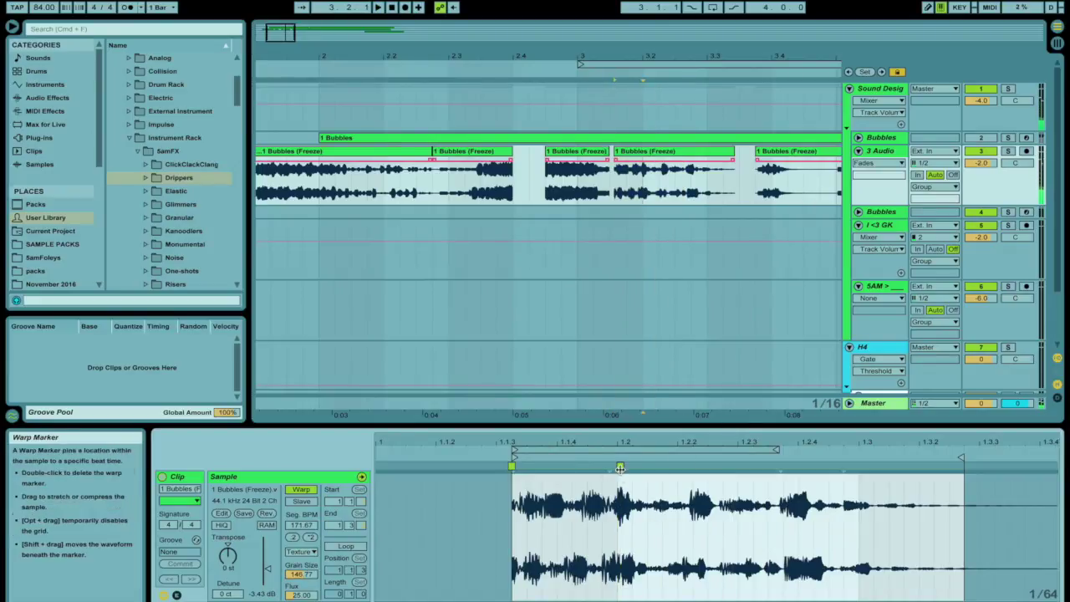
Step: Stretch the warped clip further by moving its transient at 1.2 to about 1.2.3 and play it
left_click_drag(620, 466, 737, 466)
double_click(738, 467)
key("space")
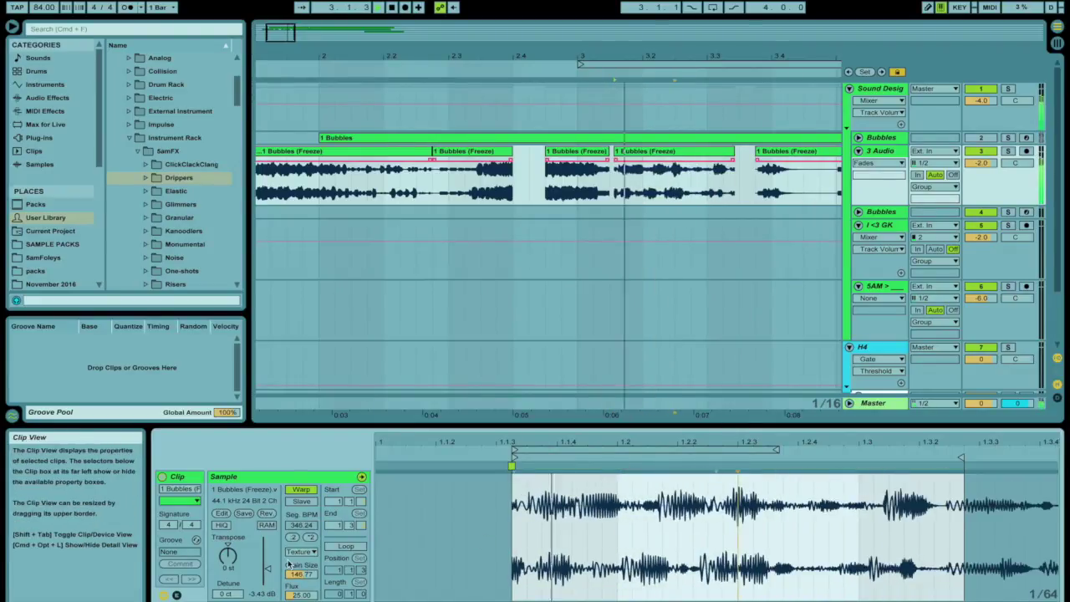
Step: Audition various grain and flux amounts on the warped clip, ending with Grain Size 16.27 and Flux 0.00
left_click_drag(304, 594, 303, 580)
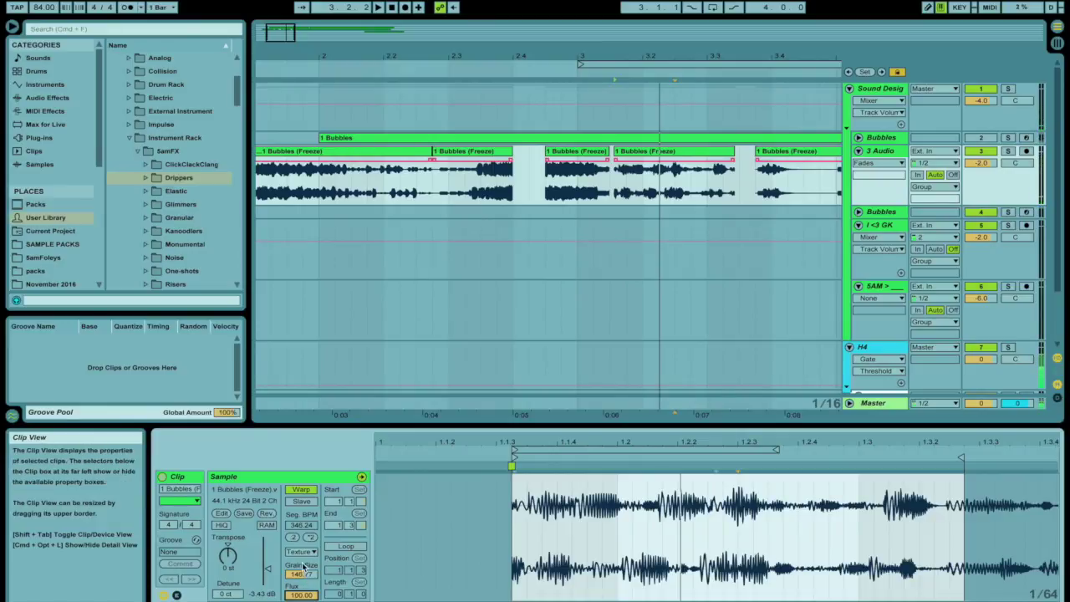
left_click_drag(301, 573, 301, 594)
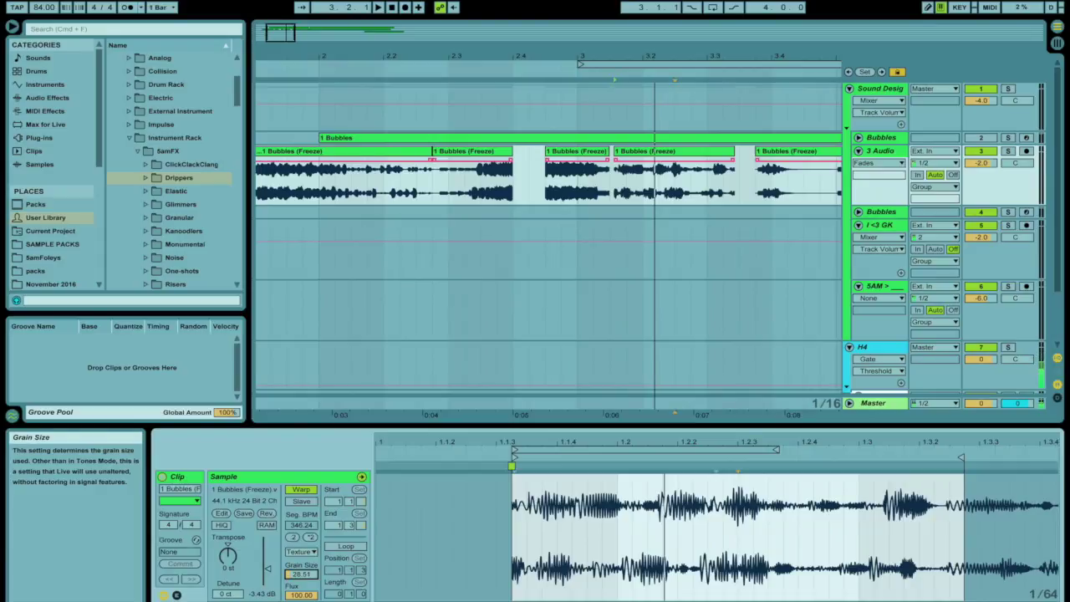
left_click_drag(301, 573, 298, 590)
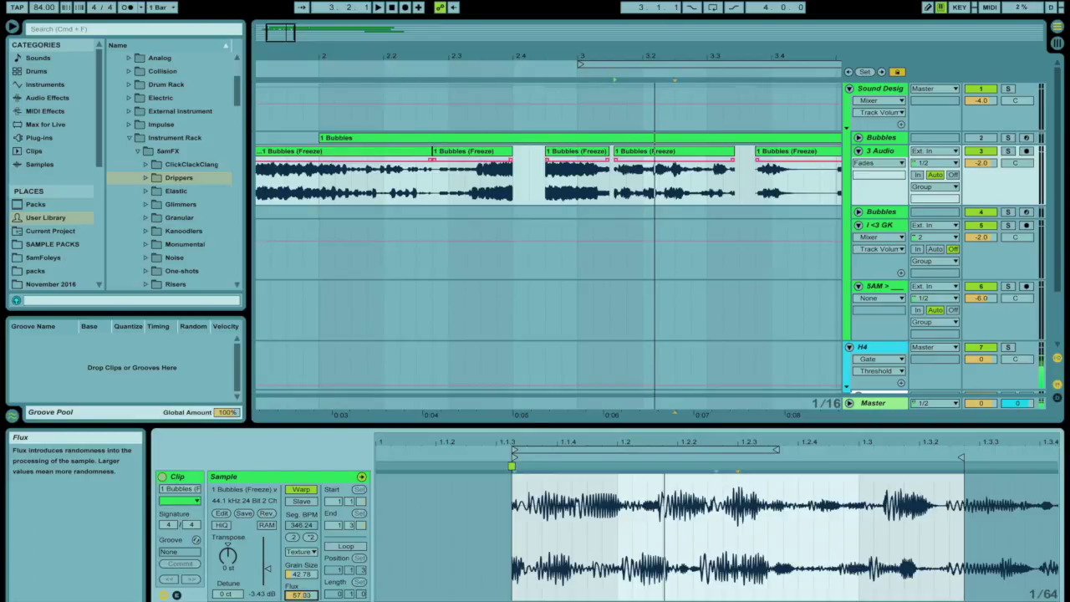
left_click_drag(304, 574, 301, 600)
key("space")
key("space")
key("space")
key("space")
key("space")
key("space")
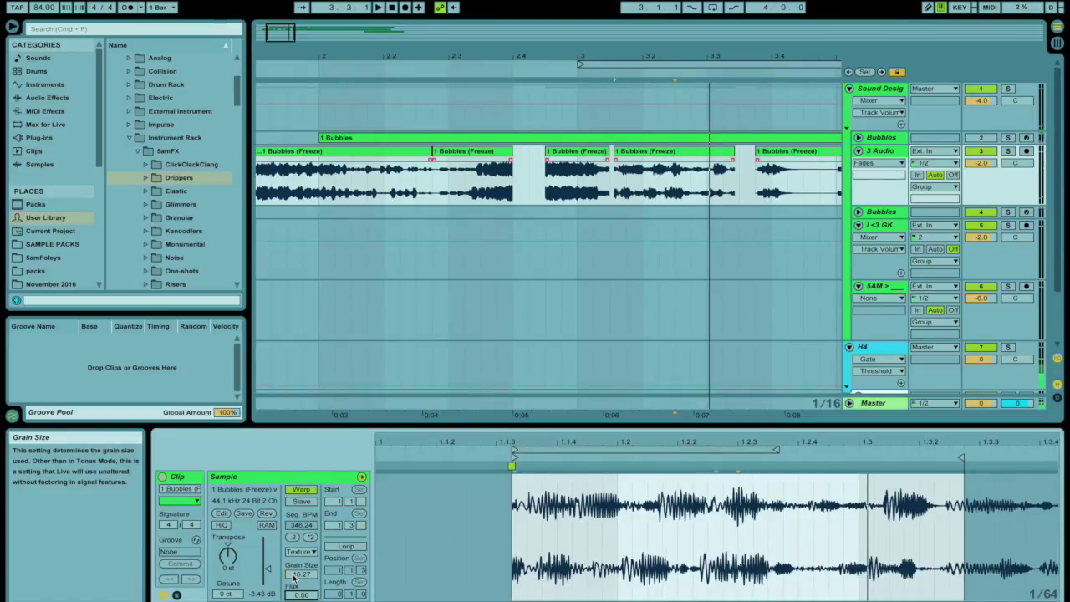
Step: Extend the warped clip almost to the following clip and stretch its audio by moving the transient near 1.2.3 to about 1.3
left_click_drag(735, 150, 751, 150)
left_click(716, 472)
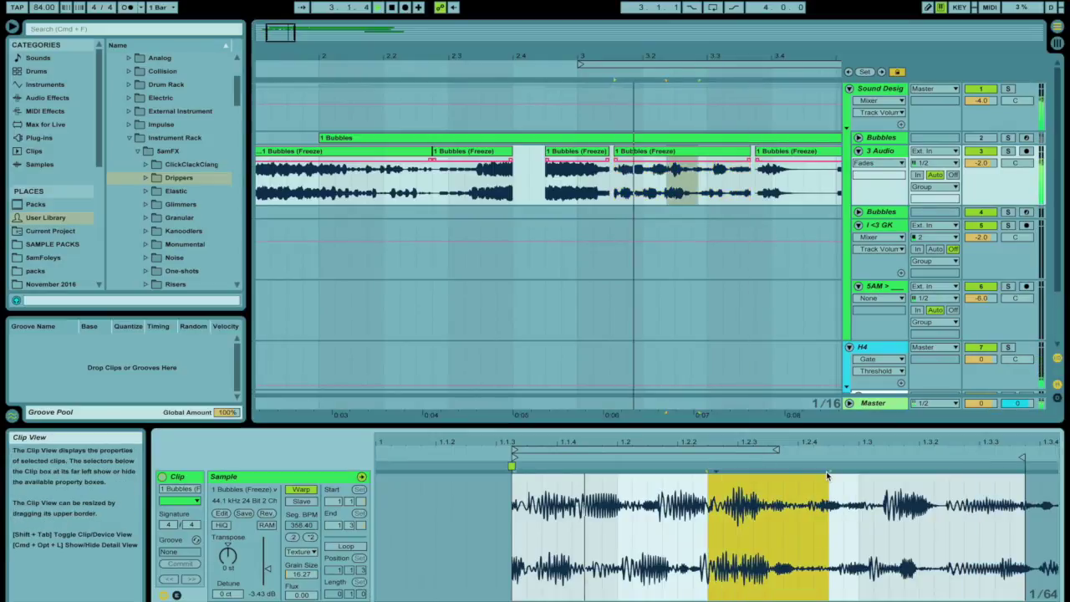
left_click(717, 473)
left_click_drag(717, 468, 881, 468)
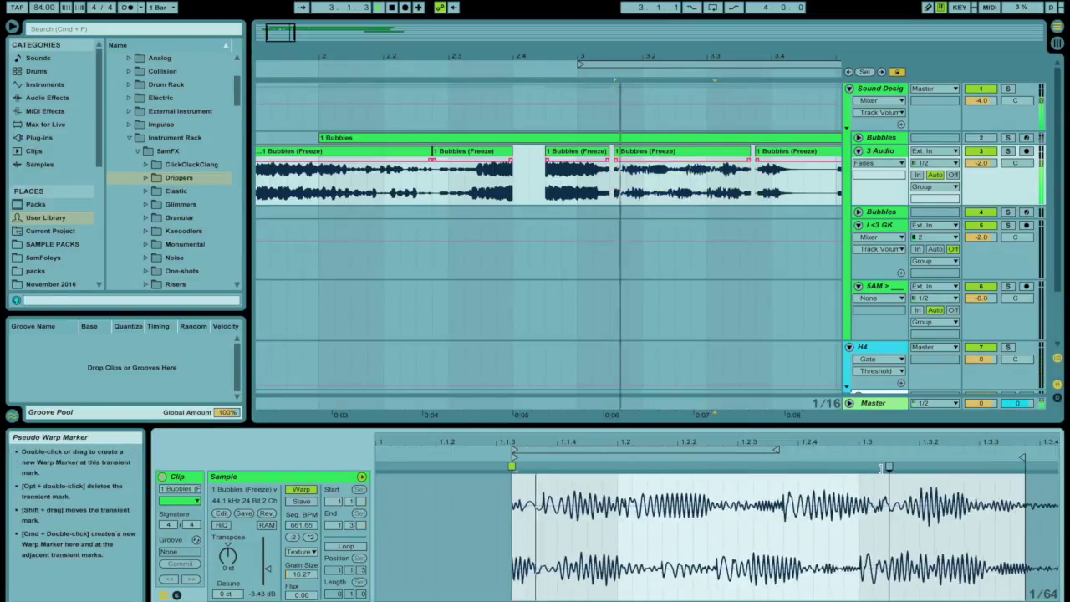
Step: Audition the stretched clip with Grain Sizes of 101.83 and 6.08
mouse_move(302, 575)
left_mouse_down()
mouse_move(302, 598)
mouse_move(301, 562)
left_mouse_up()
key("space")
key("space")
key("space")
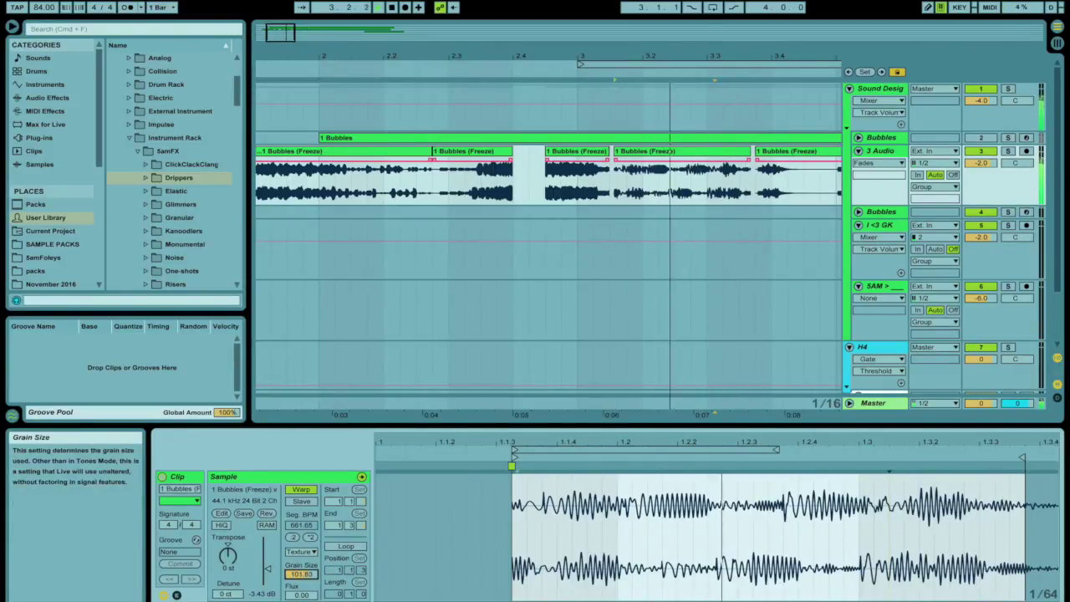
key("space")
key("space")
left_click_drag(302, 574, 302, 569)
key("space")
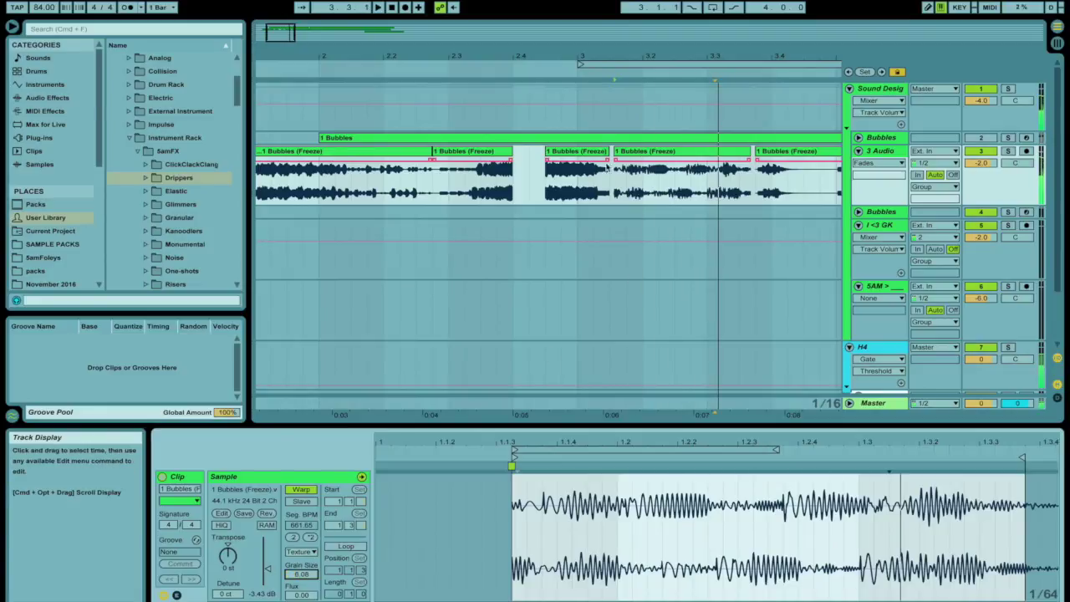
Step: Set the stretched clip's Grain Size to 12.20 and play it
left_click(630, 152)
left_click_drag(643, 54, 393, 45)
left_click_drag(302, 575, 302, 564)
key("space")
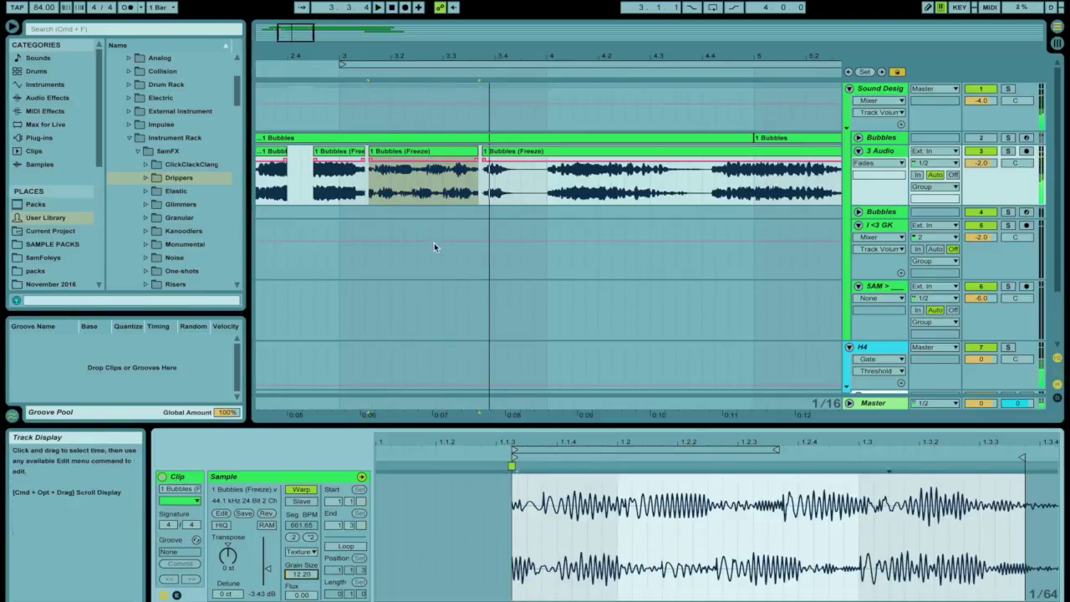
key("space")
Step: Delete the warped clip at 3.1.3
left_click(434, 151)
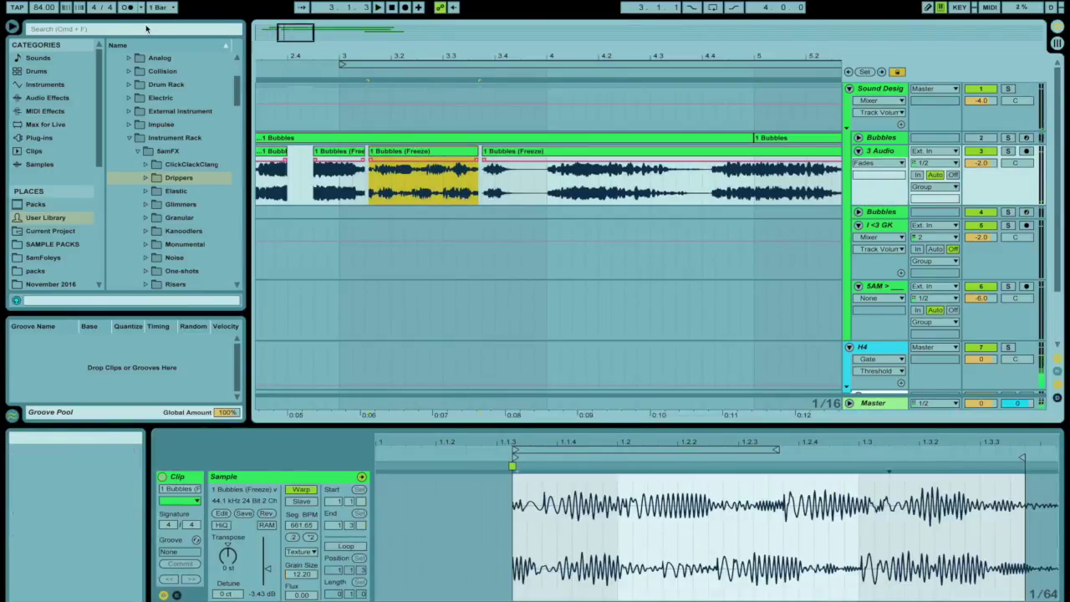
left_click(144, 29)
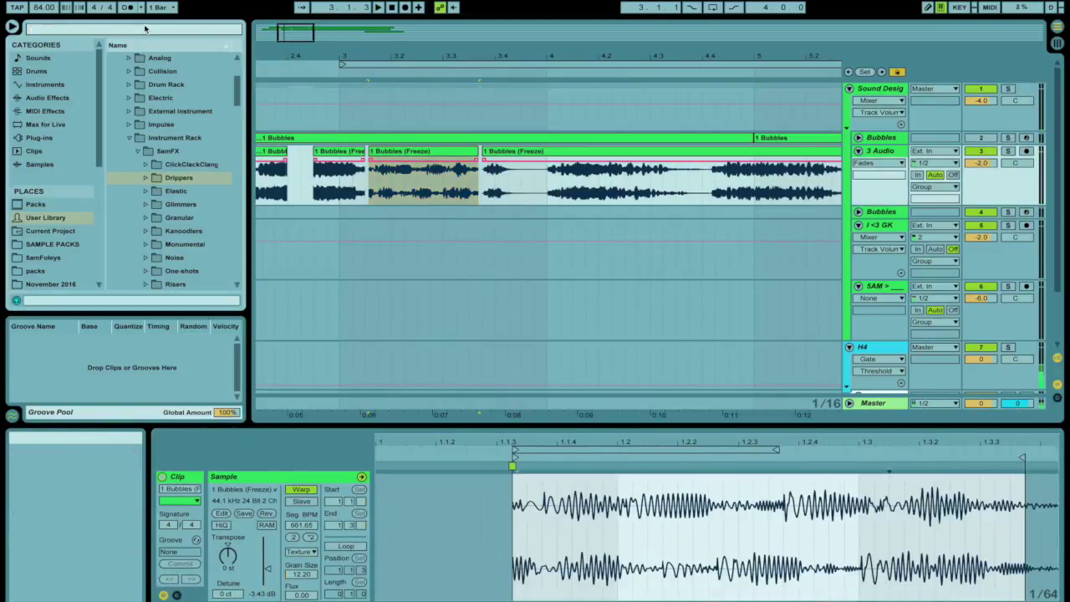
left_click(470, 174)
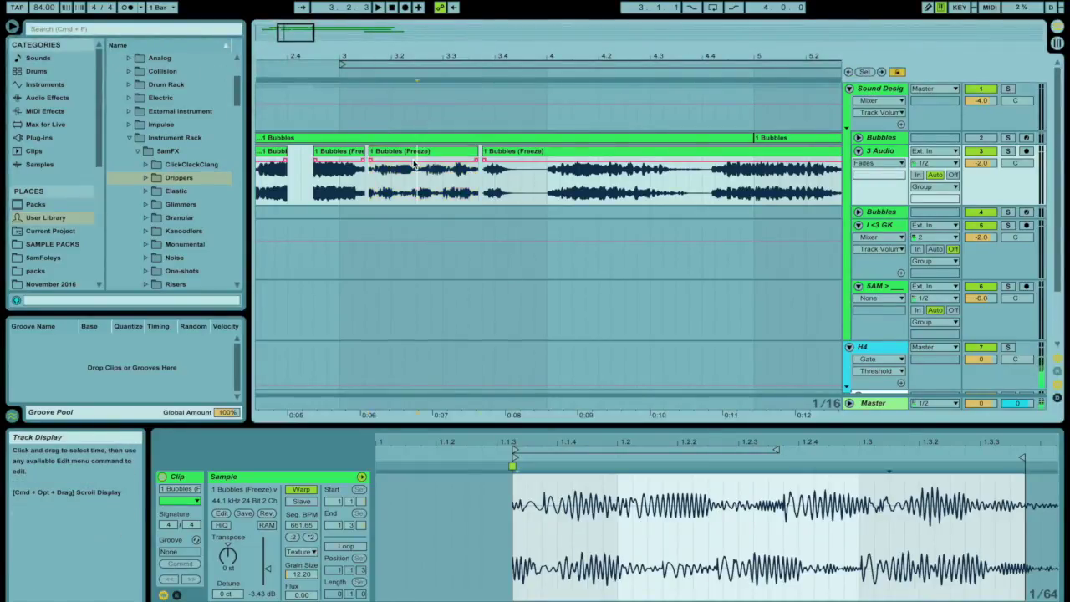
key("Delete")
Step: Move the opening section of the following clip earlier to about 3.2.4 and reverse it
left_click(541, 164)
left_click_drag(533, 175, 452, 150)
double_click(452, 150)
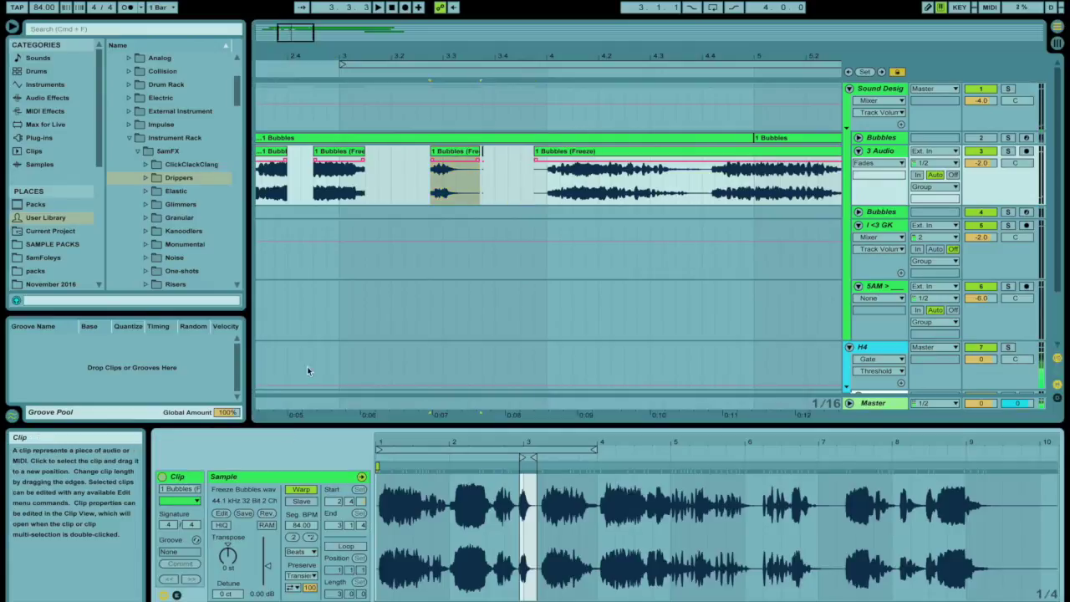
left_click(267, 513)
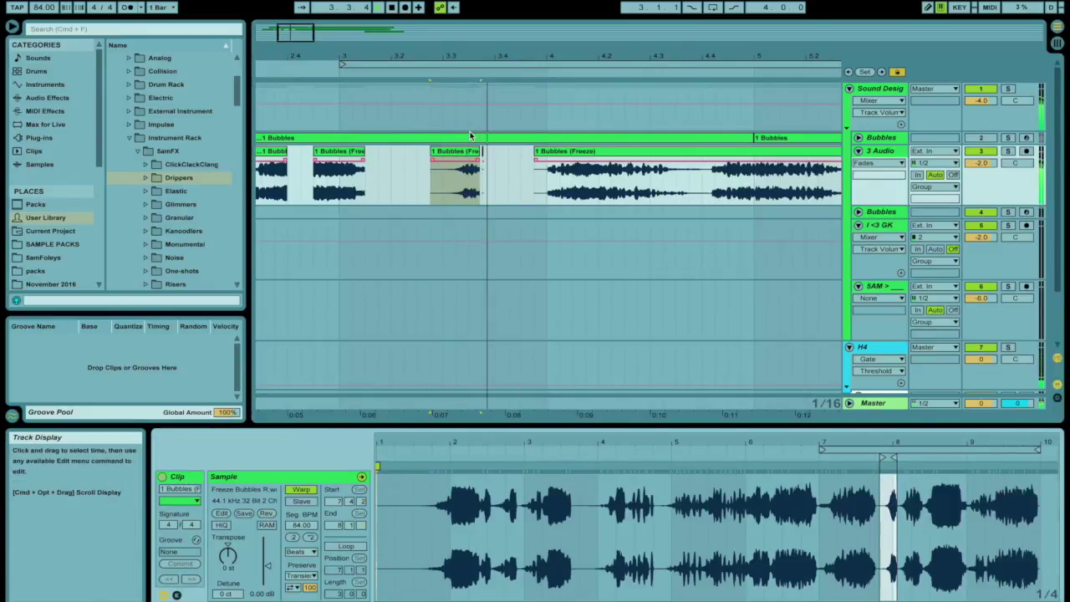
Step: Apply a curved fade-in across the full length of the reversed clip and play it
left_click(470, 137)
left_click(433, 161)
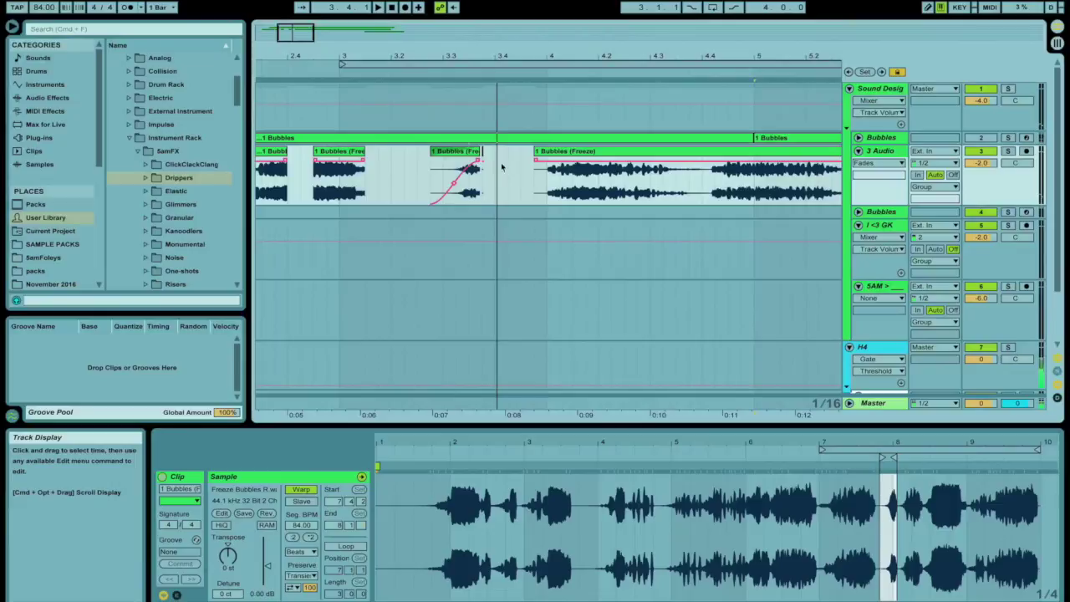
mouse_move(461, 161)
left_mouse_down()
mouse_move(422, 163)
mouse_move(447, 190)
mouse_move(499, 193)
left_mouse_up()
key("space")
key("space")
Step: Clear the track's audio between about 2.3 and 4.2.4 and play the clip that follows
key("Delete")
left_click(442, 203)
left_click(432, 151)
key("space")
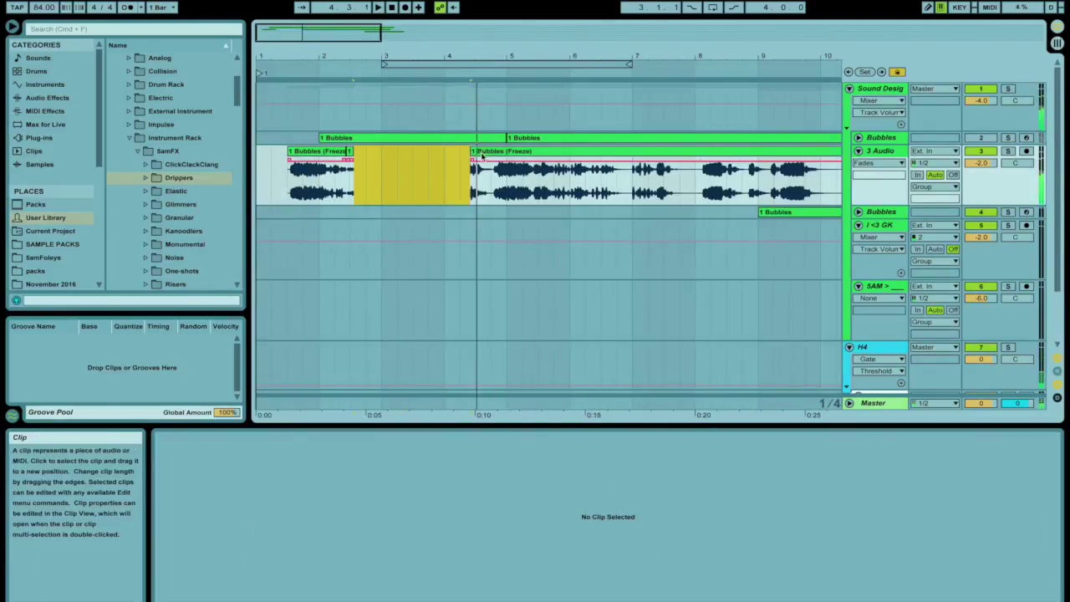
Step: Split off the opening section of the remaining long clip and move it earlier to about 3.3.4
left_click(488, 156)
left_click_drag(486, 52, 485, 92)
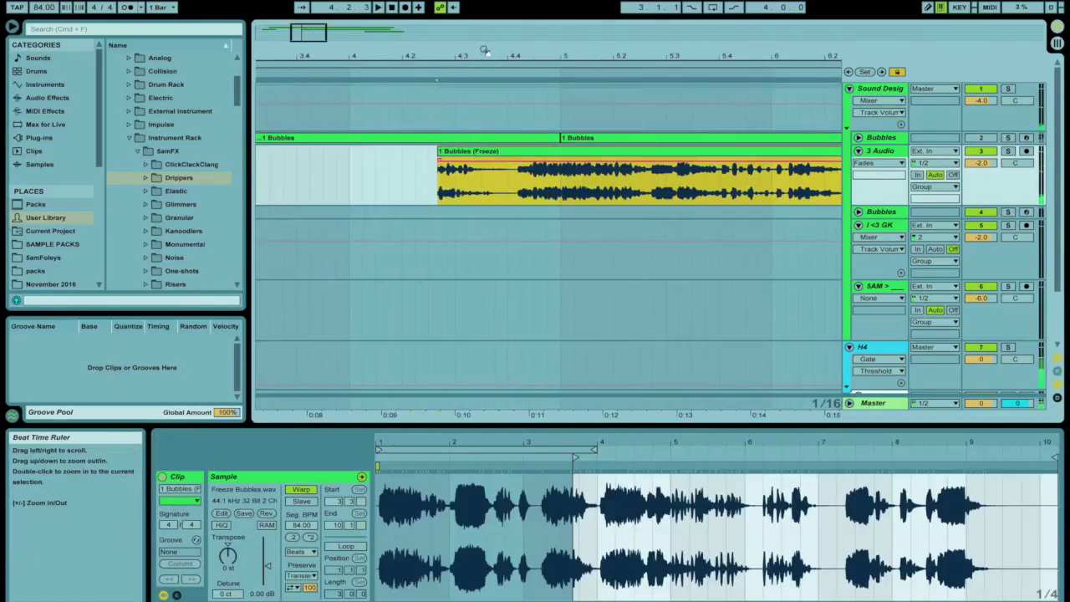
key("space")
key("space")
left_click_drag(506, 179, 317, 176)
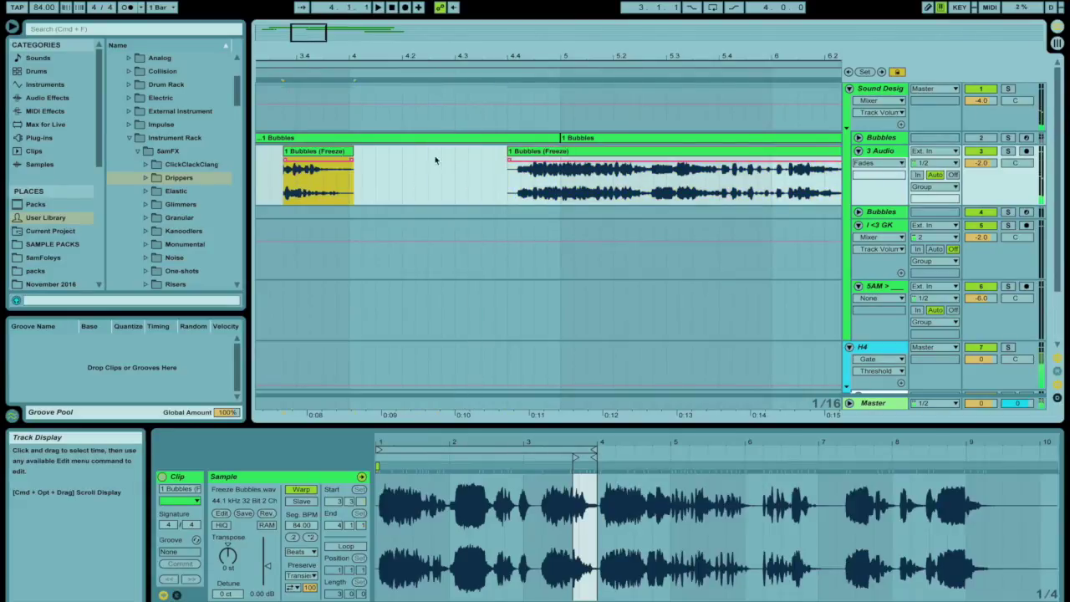
Step: Cut the next burst, from about 4.4 to 5.2.4, paste it at 4.2 and trim its end to 4.3
left_click_drag(662, 193, 516, 188)
key("Delete")
left_click(406, 184)
key("super+v")
key("space")
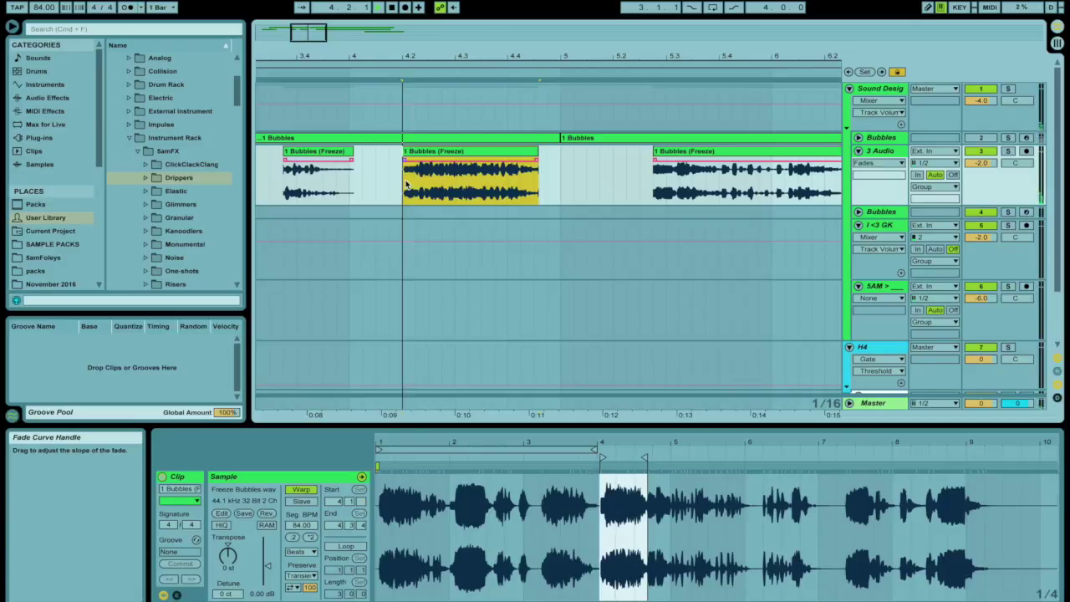
key("space")
left_click_drag(559, 196, 452, 198)
key("Delete")
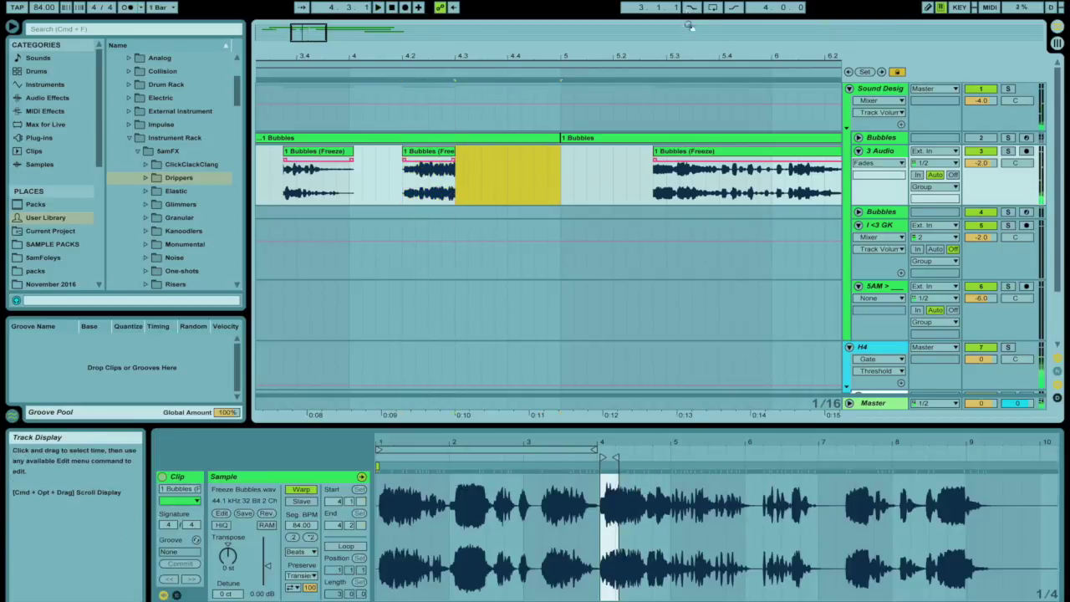
Step: Cut the section between 5.4 and 6 out of the long clip and paste it at 4.4.3
left_click_drag(704, 56, 512, 58)
left_click(492, 193)
key("space")
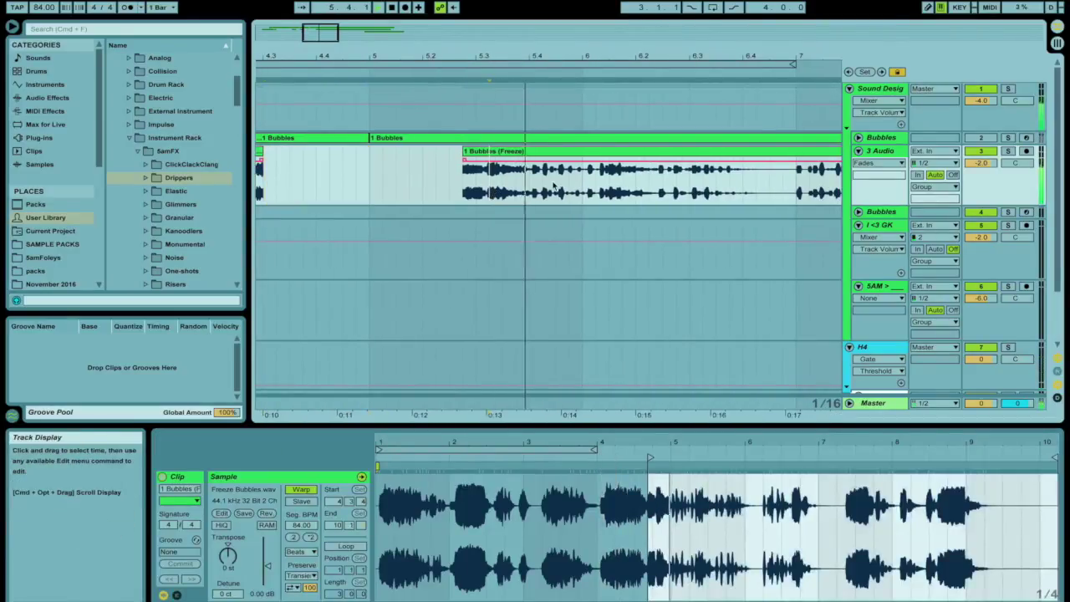
key("space")
left_click_drag(528, 193, 584, 191)
key("Delete")
left_click(343, 184)
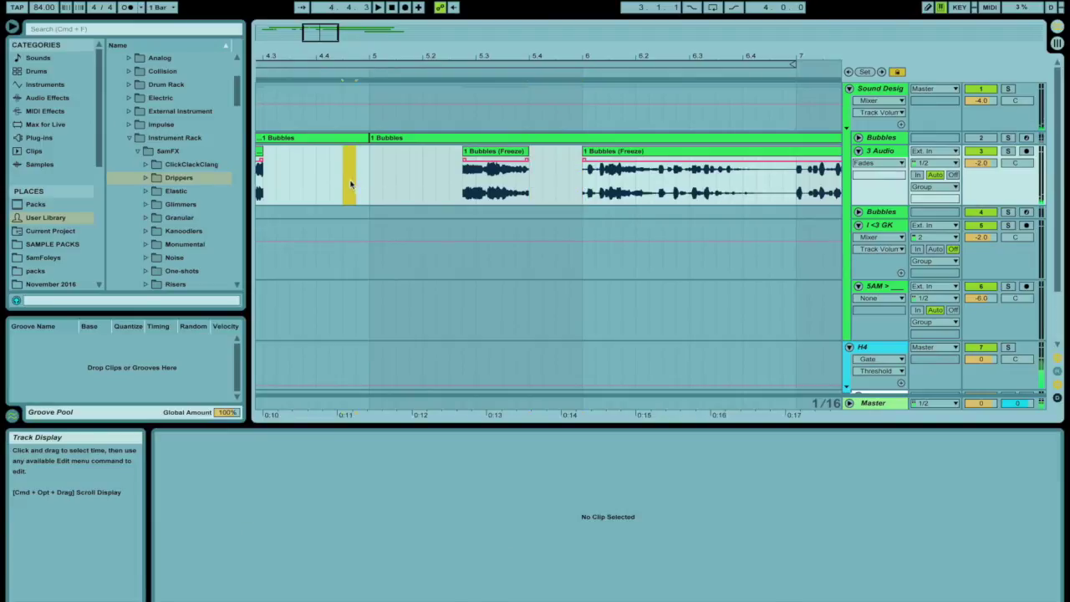
key("super+v")
Step: Cut the section between about 6.2.2 and 6.4 and paste it at about 5.2.3 over the existing clip
left_click_drag(648, 183, 742, 184)
key("super+x")
left_click(435, 182)
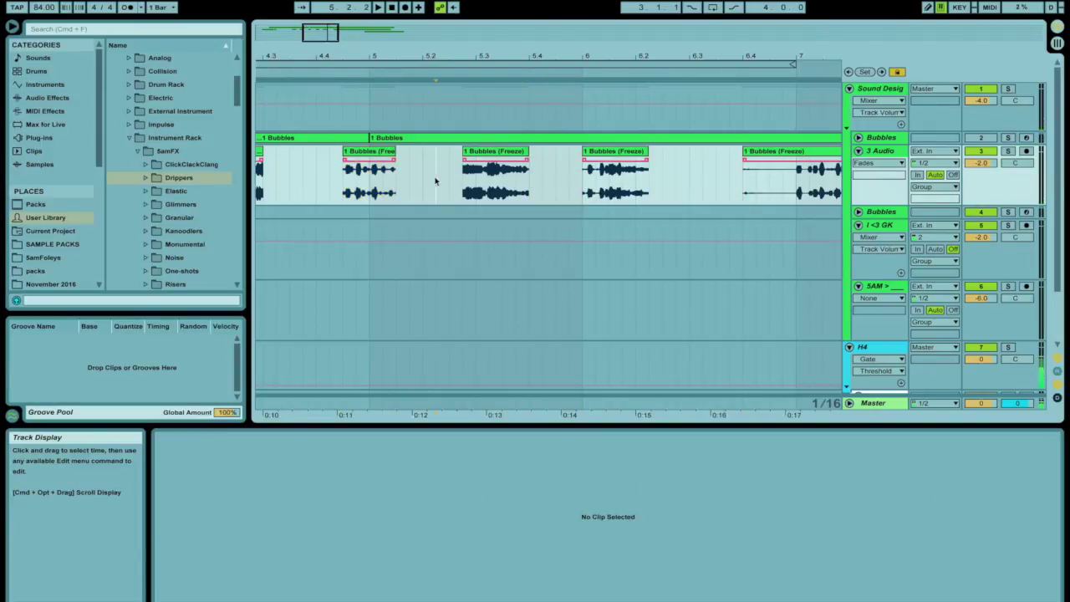
left_click(390, 168)
left_click(451, 185)
key("super+v")
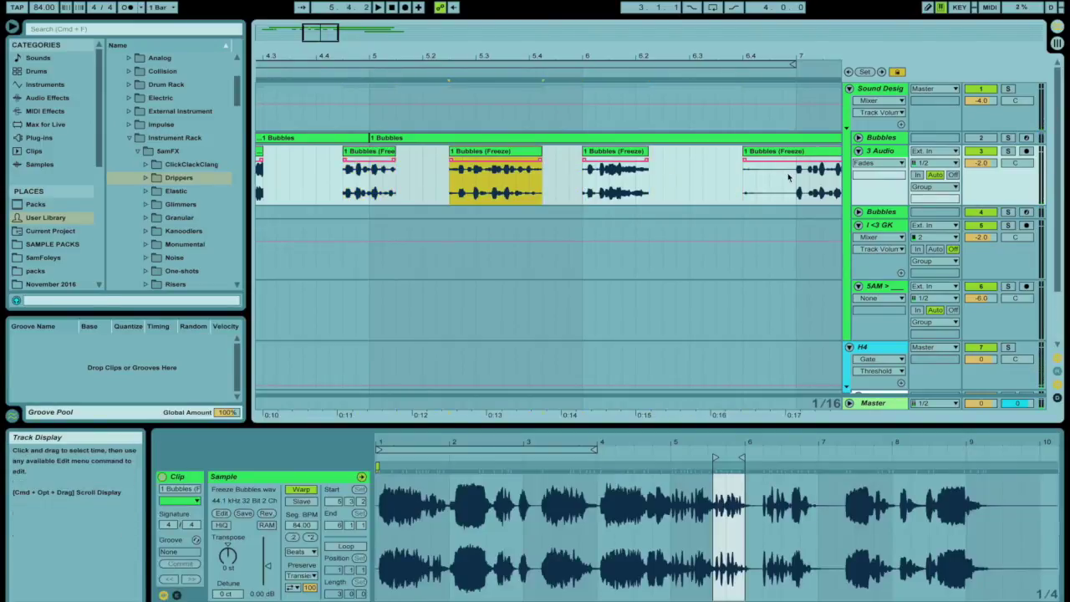
Step: Cut the section between 7 and about 7.4.2 out of the long clip, paste it at 6 and delete the leftover up to 7
left_click(799, 171)
key("space")
left_click_drag(491, 174, 661, 179)
key("Delete")
key("space")
left_click(314, 151)
key("super+v")
left_click(465, 151)
key("Delete")
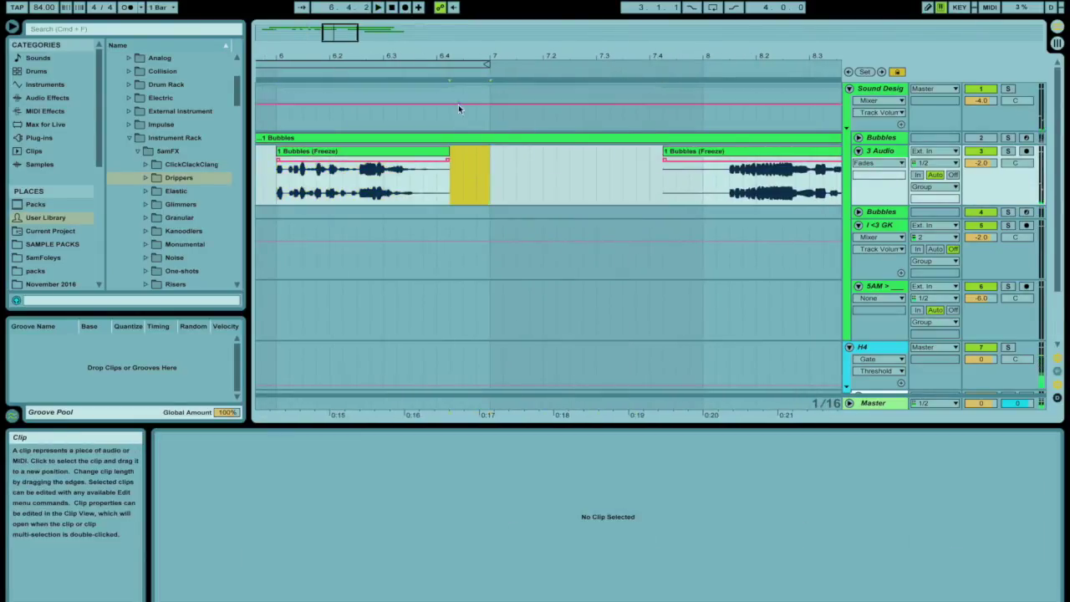
Step: Add a fade-in and fade-out to the clip at about 5.2.3 and delete the clip at about 4.2
left_click_drag(392, 55, 758, 52)
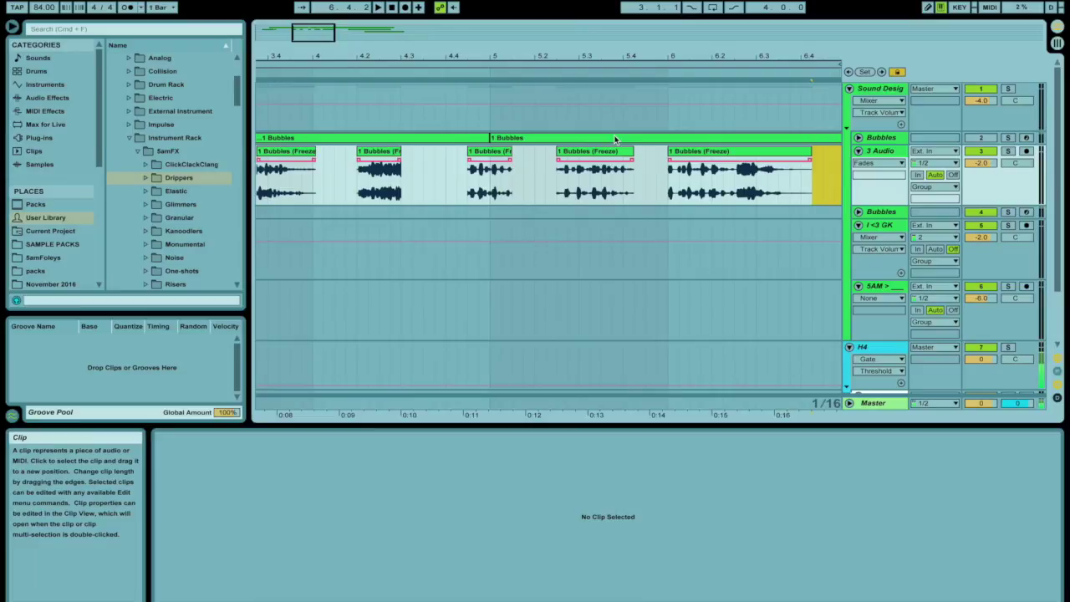
left_click(569, 163)
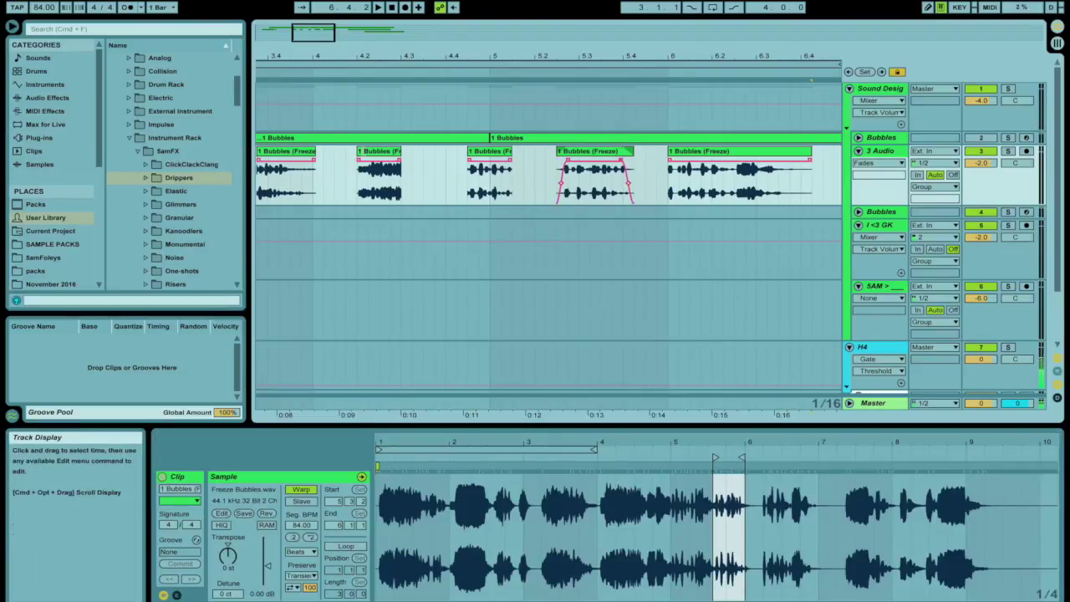
left_click_drag(379, 151, 401, 151)
key("Delete")
Step: Add a short fade-in and fade-out to the clip at about 4.4.3
left_click(485, 151)
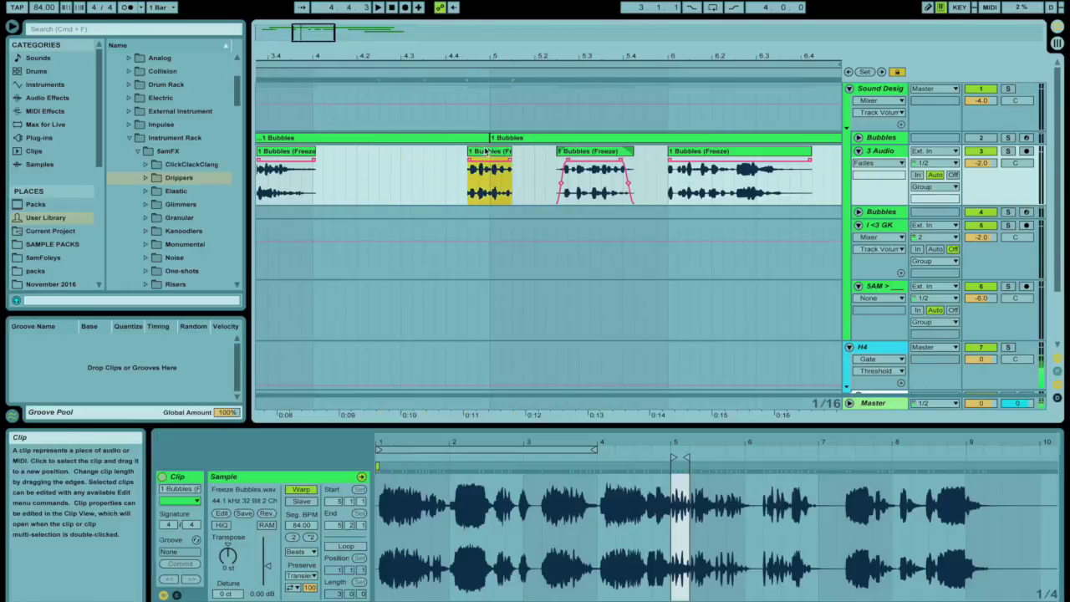
left_click(769, 159)
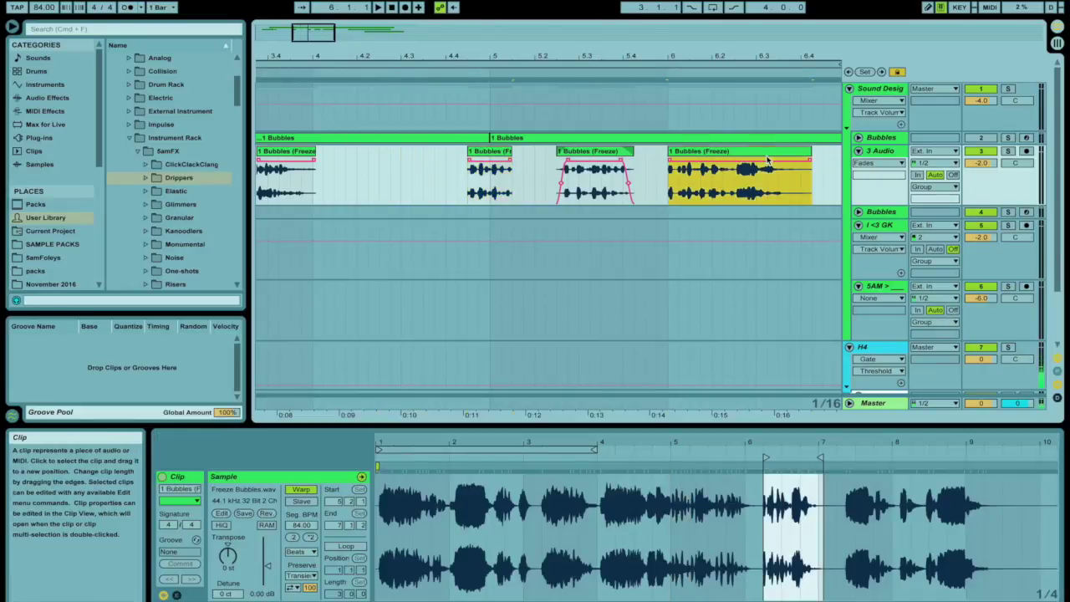
left_click(467, 164)
left_click_drag(509, 160, 504, 160)
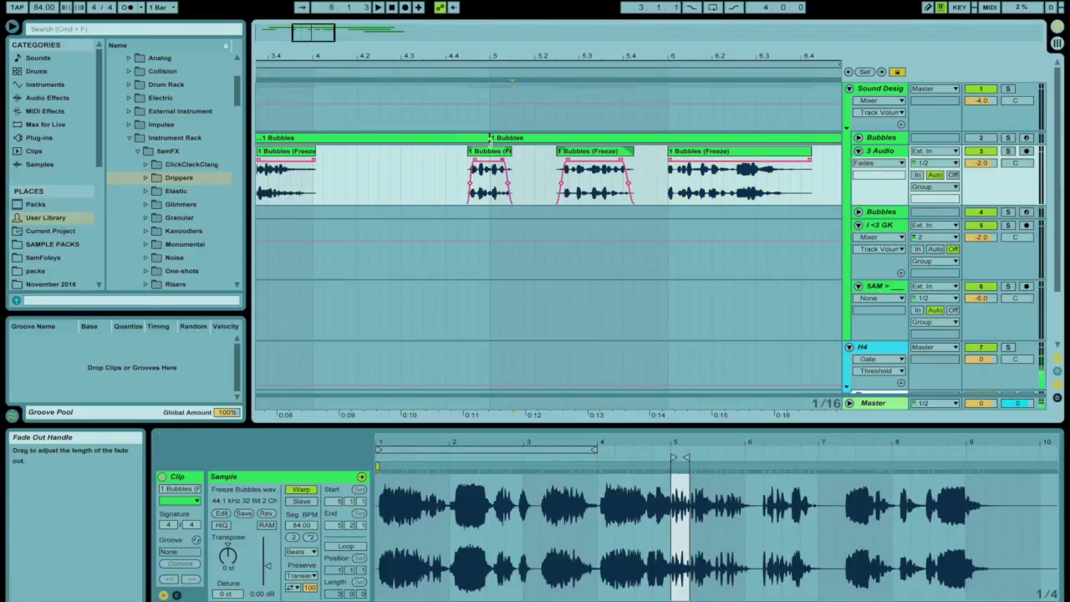
Step: Shift the four separate clips earlier so the group starts at about 3.1.3 with smaller gaps between them
left_click_drag(422, 54, 607, 37)
left_click(652, 153)
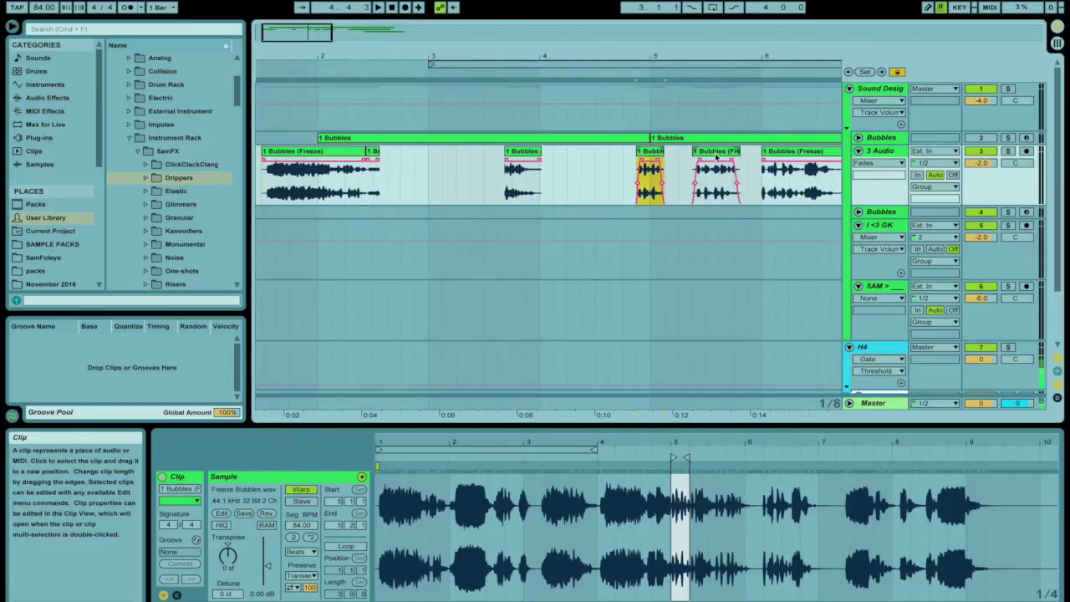
left_click(717, 153)
left_click_drag(786, 153, 721, 154)
key("super+z")
left_click(720, 154, "shift")
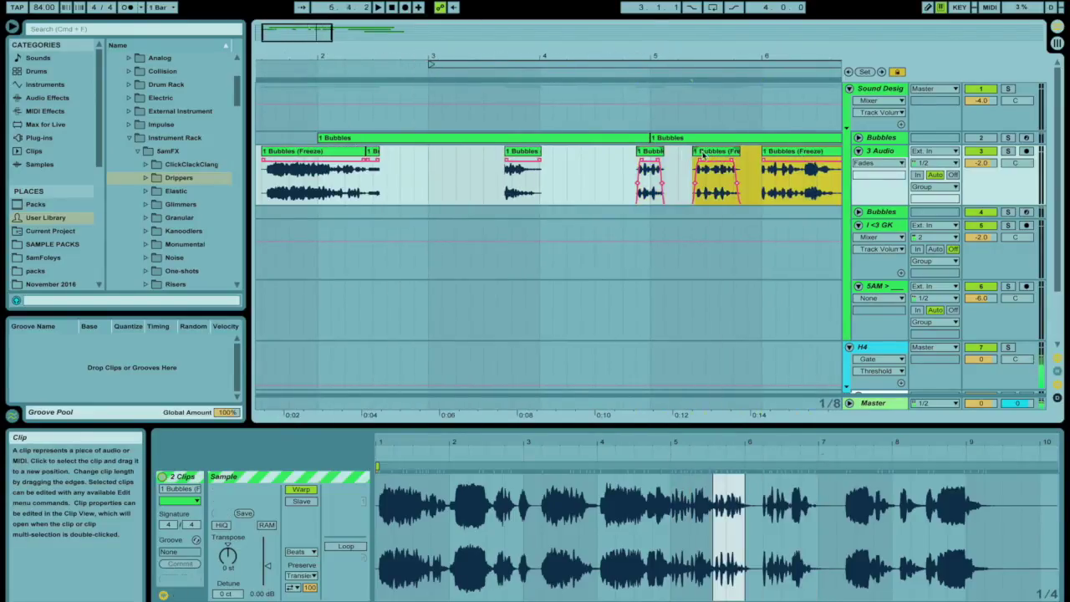
left_click(651, 154, "shift")
left_click_drag(650, 157, 460, 158)
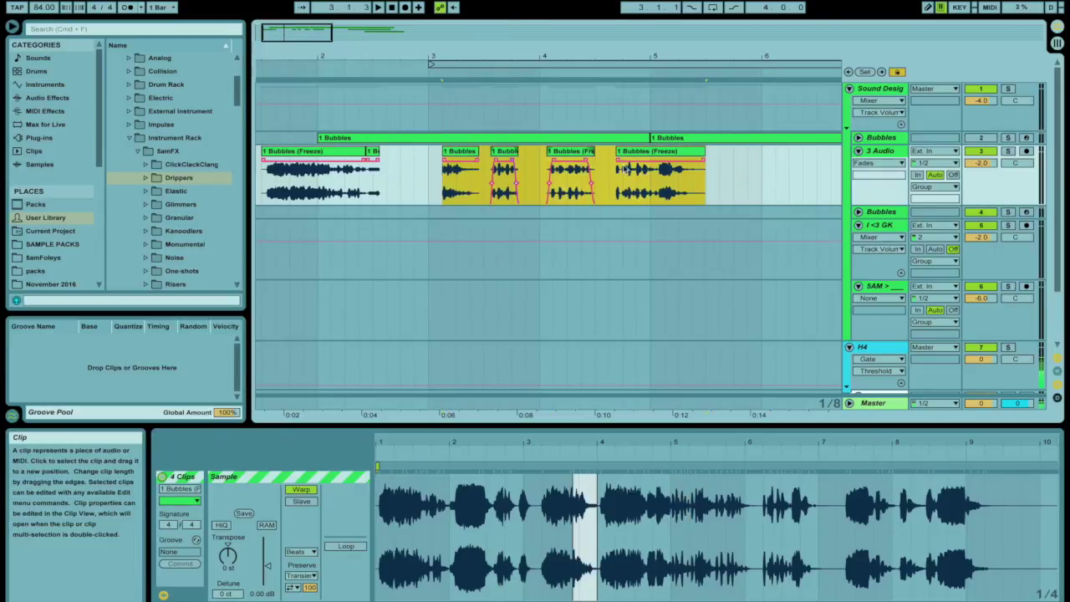
Step: Move the remaining long frozen clip earlier so it starts at bar 6
left_click(738, 165)
left_click(690, 159)
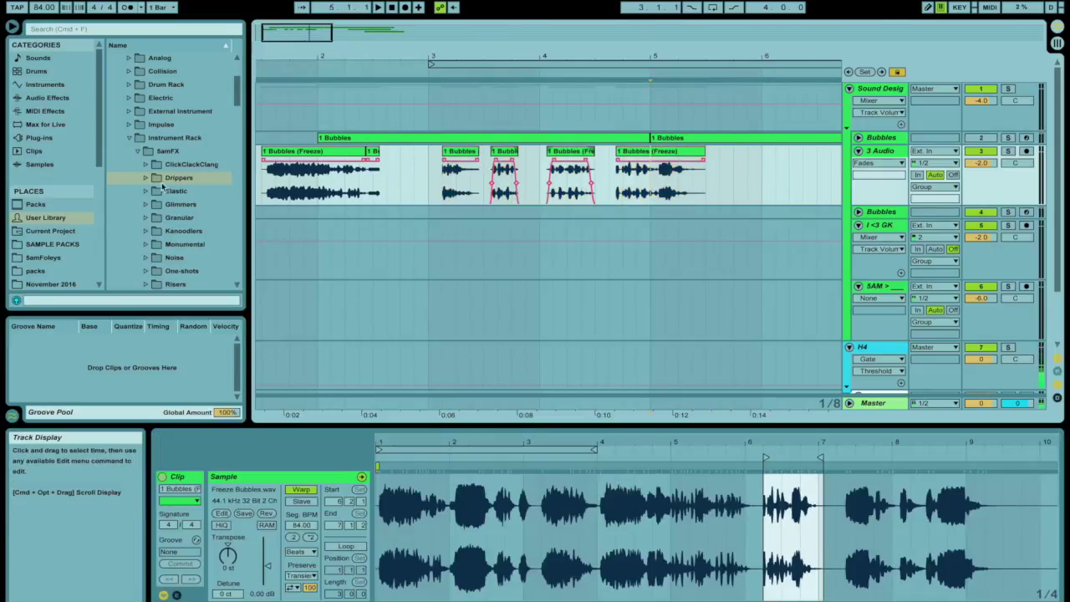
left_click(319, 196)
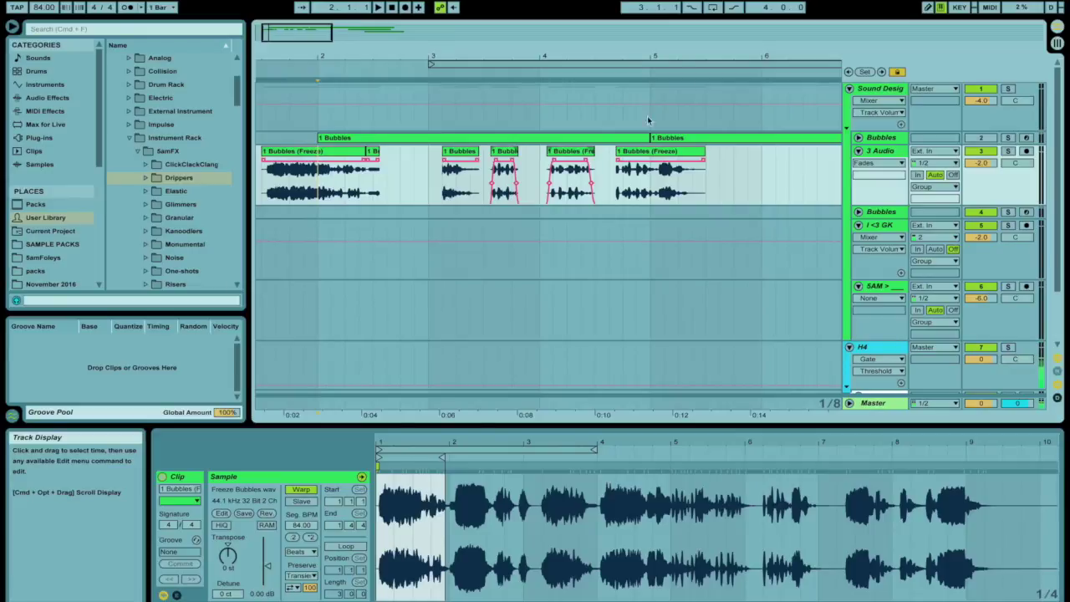
left_click_drag(680, 49, 680, 24)
left_click_drag(439, 151, 389, 152)
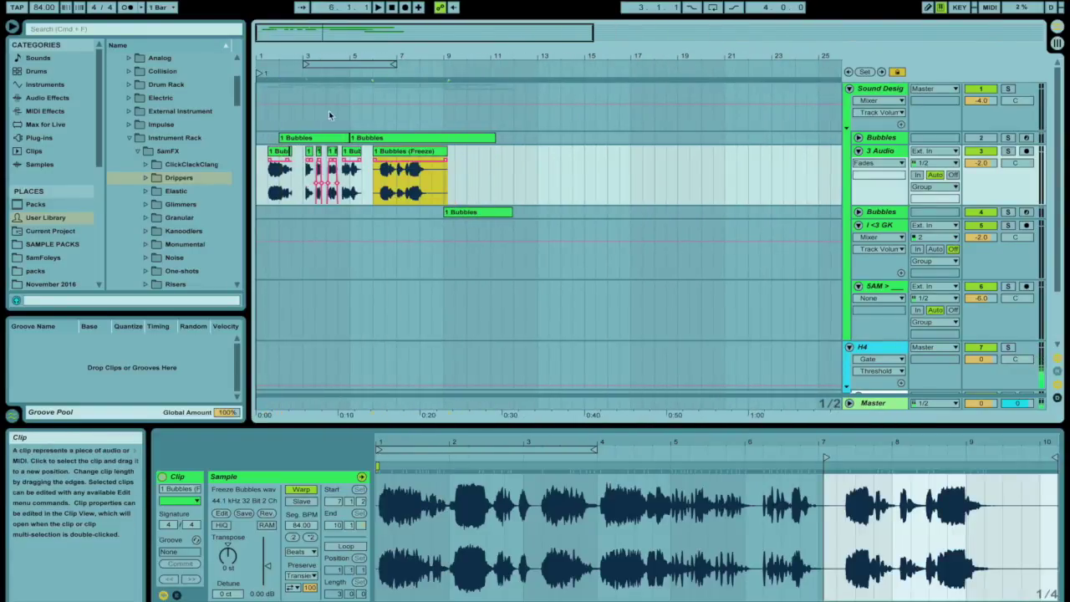
left_click_drag(280, 52, 286, 72)
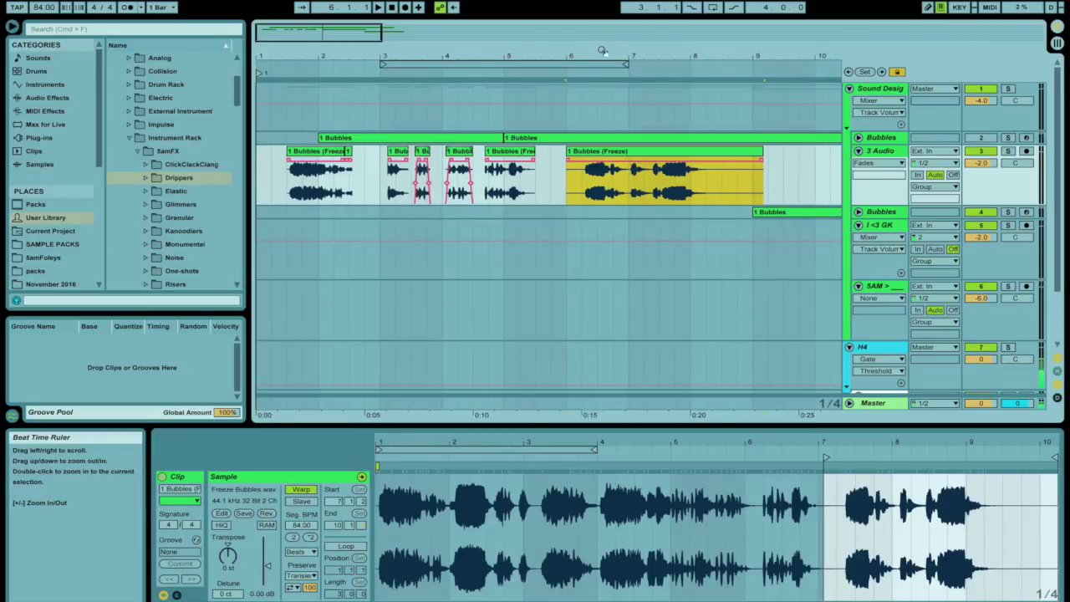
Step: Audition the long clip, then cut its burst between about 6.2.2 and 7 and paste it at 6 over the silent opening
left_click_drag(602, 51, 639, 87)
left_click(530, 178)
key("space")
key("space")
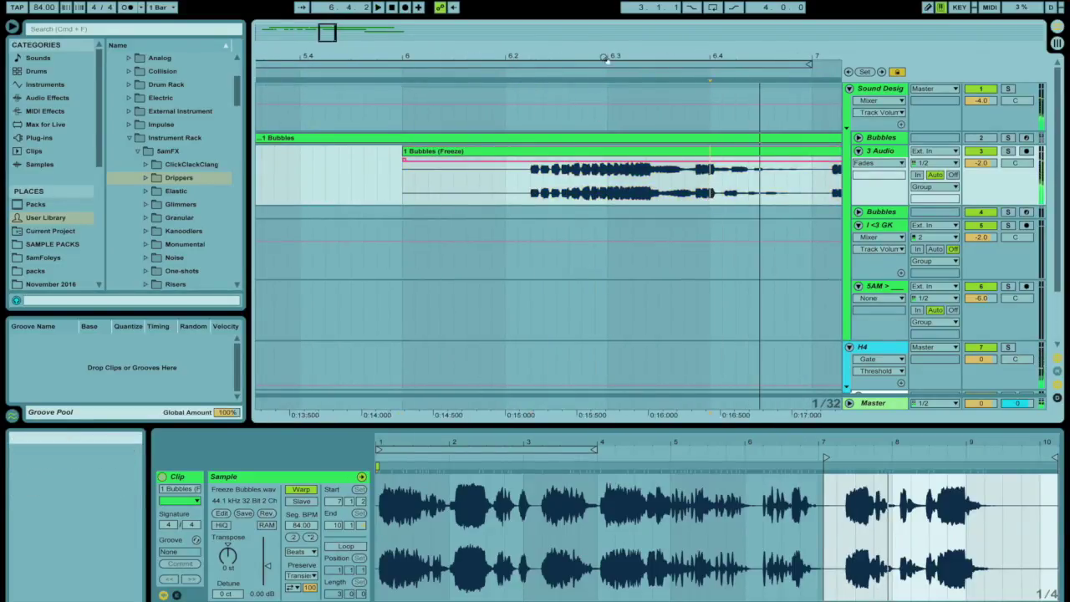
key("space")
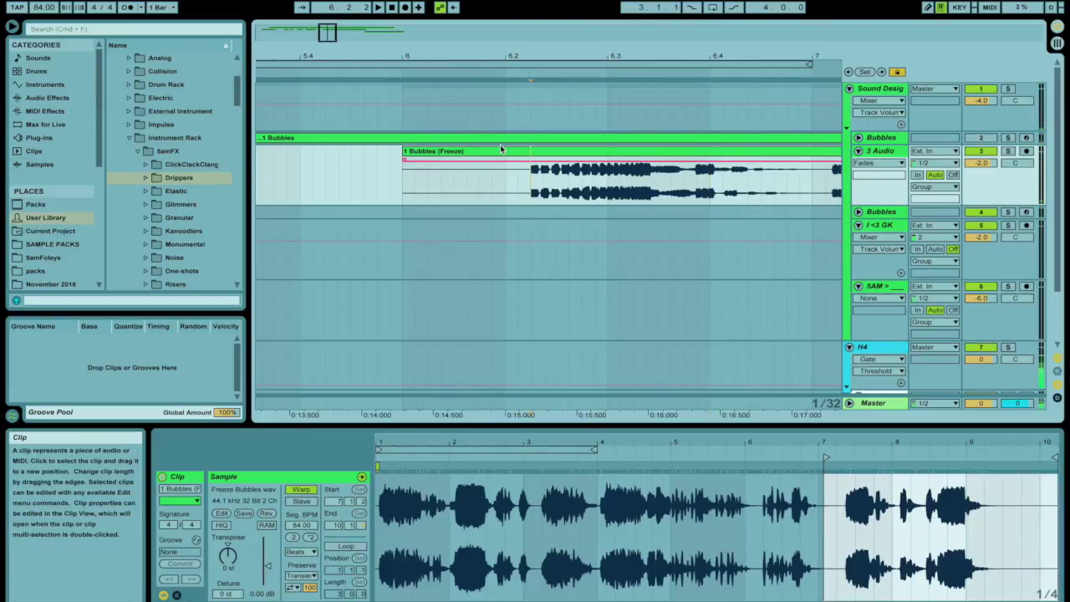
key("space")
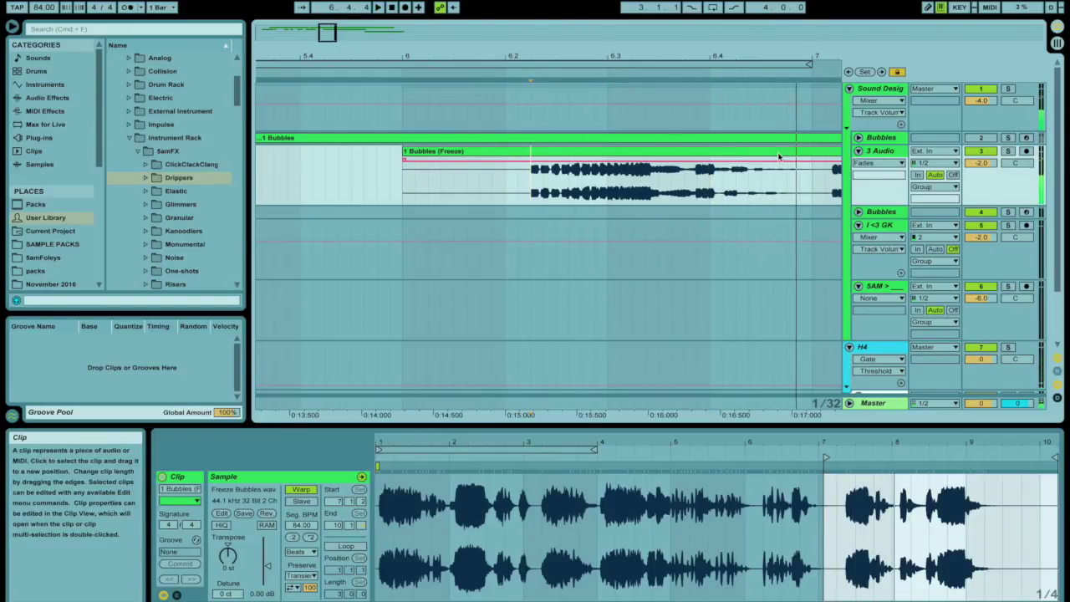
left_click_drag(826, 189, 530, 167)
key("Delete")
left_click(512, 152)
key("super+v")
Step: Cut the next short burst, from just after 7 to about 7.2.3, and paste it at 6.4.2
left_click_drag(619, 57, 334, 50)
left_click(457, 185)
key("space")
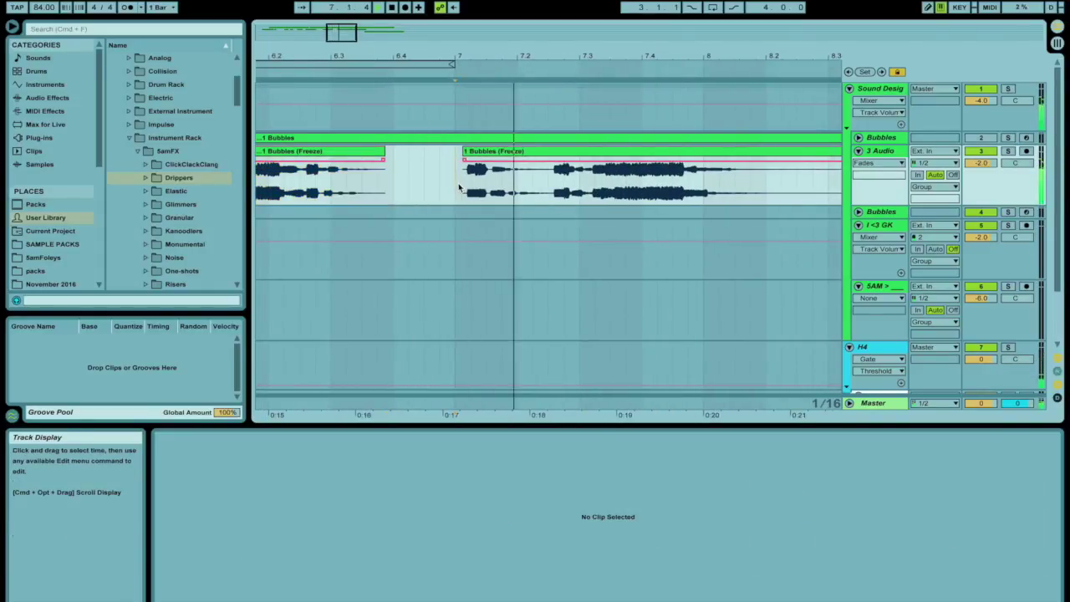
left_click_drag(548, 183, 466, 182)
key("super+x")
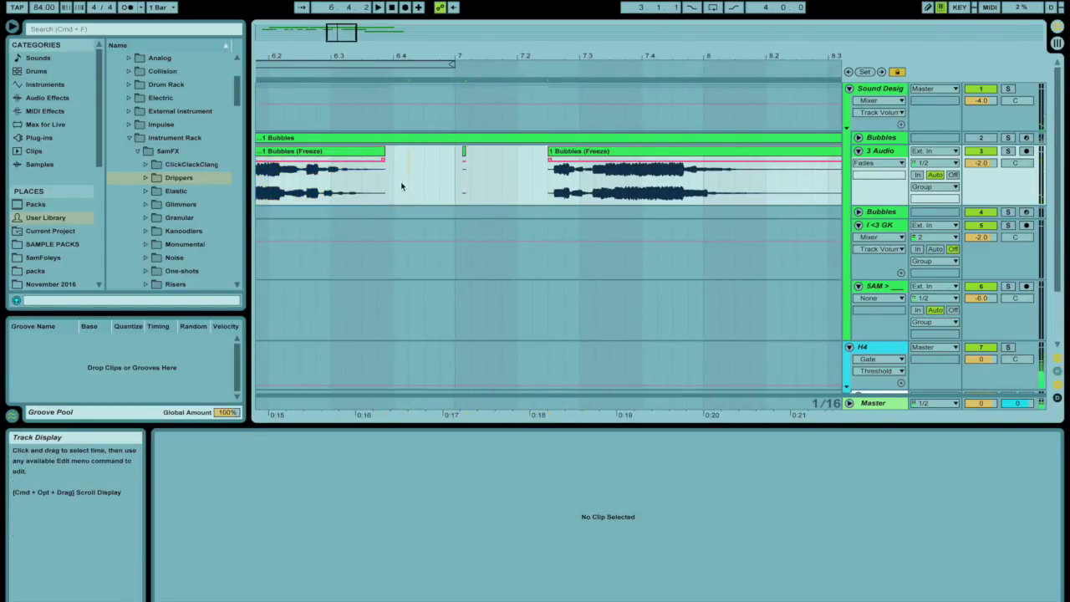
left_click(407, 184)
key("super+v")
Step: Cut the last burst, from about 7.2.3 to 8.1.4, paste it at about 7.2 and delete the silent remainder of the long clip
left_click(639, 159)
left_click_drag(553, 175, 748, 178)
key("Delete")
left_click(530, 185)
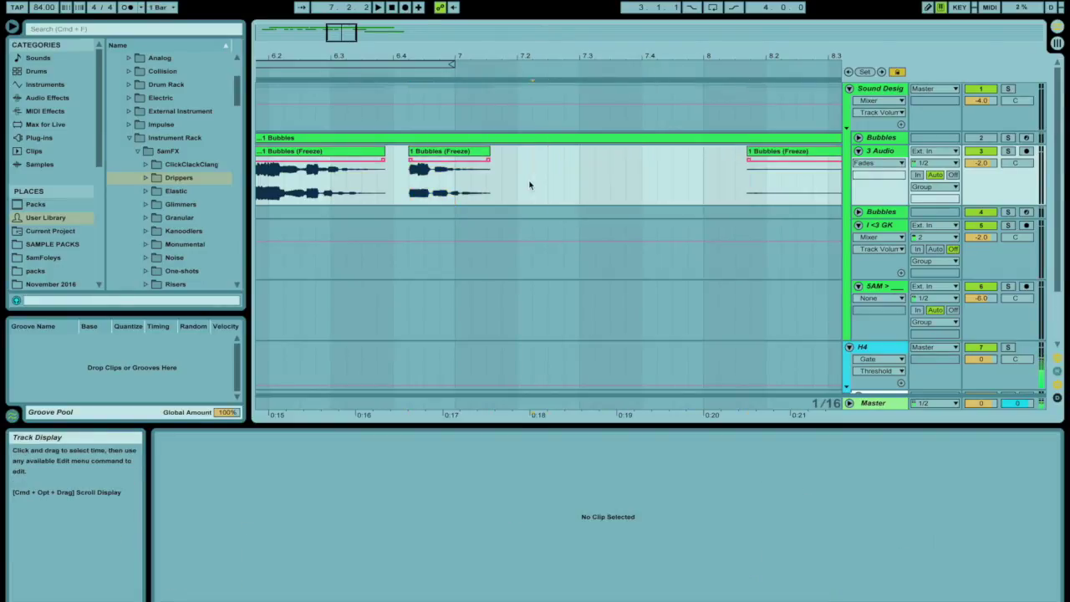
key("super+v")
left_click(779, 153)
key("Delete")
left_click(604, 151)
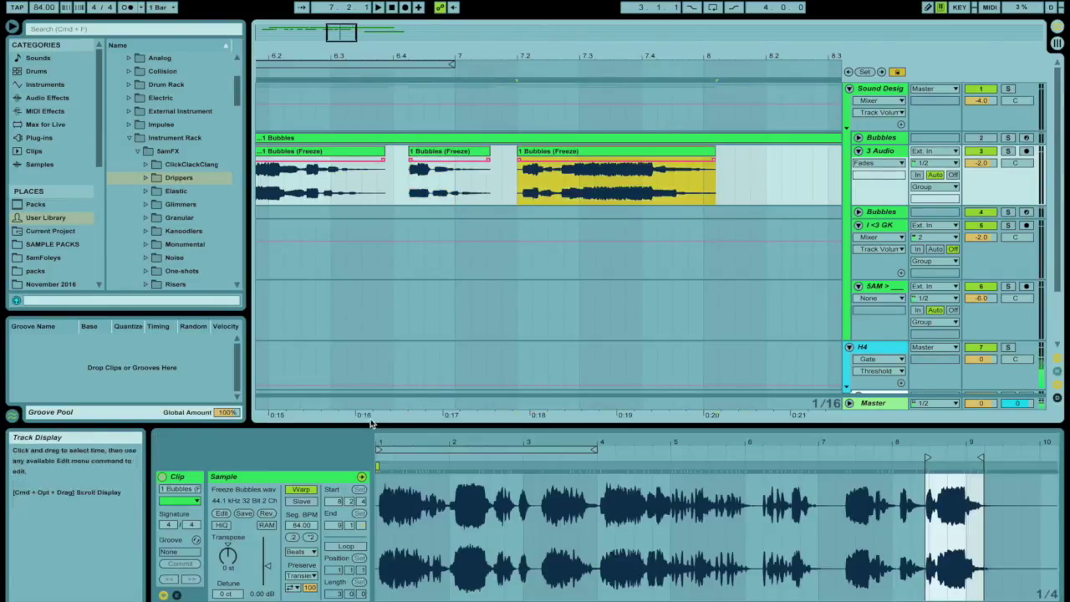
Step: Create a Bubbles folder inside the November 2016 folder in the browser
left_click(423, 187)
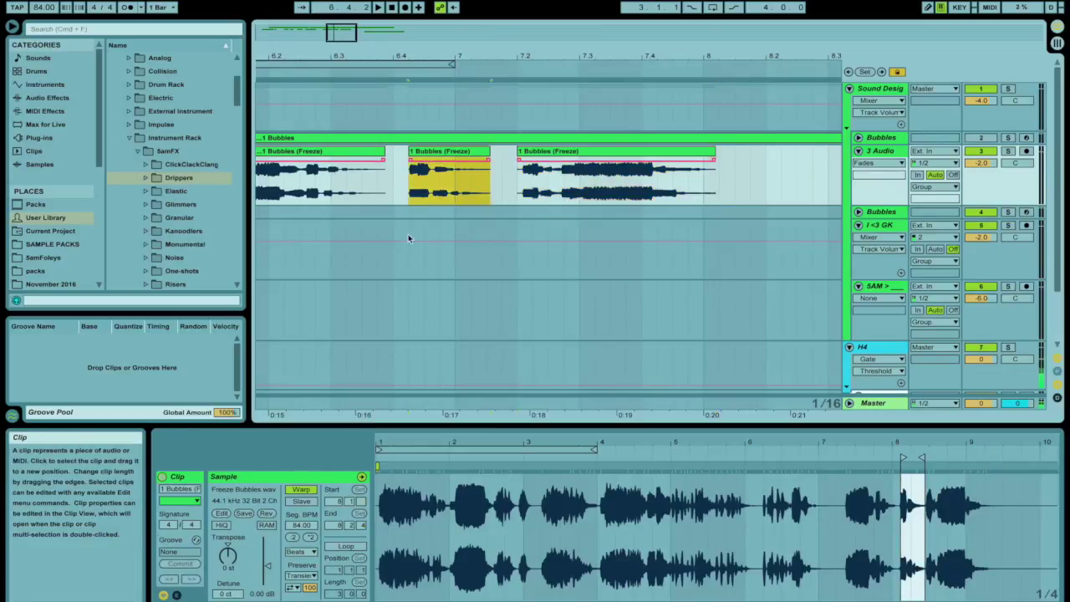
left_click_drag(358, 48, 686, 45)
left_click(50, 231)
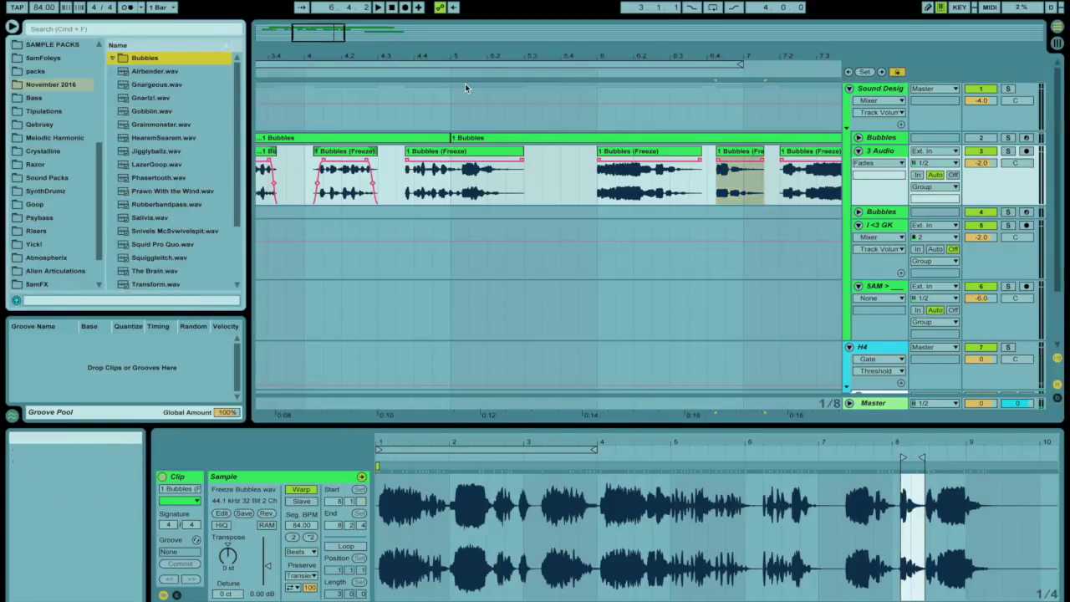
Step: Consolidate the faded clip at about 4.1, locate its sample file in the current project and rename it Bubble
left_click(341, 151)
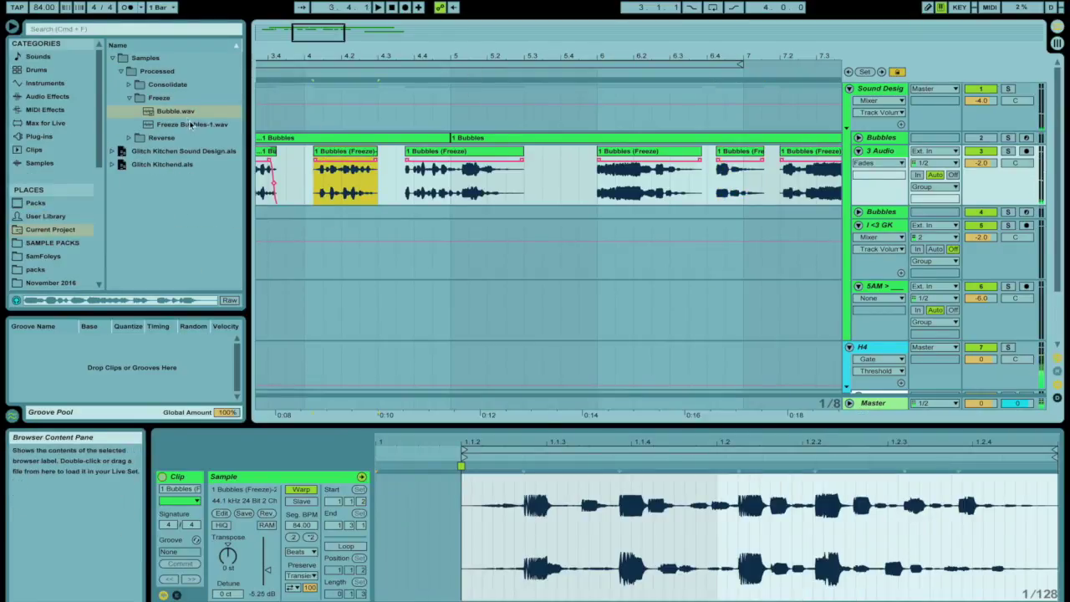
left_click(244, 491)
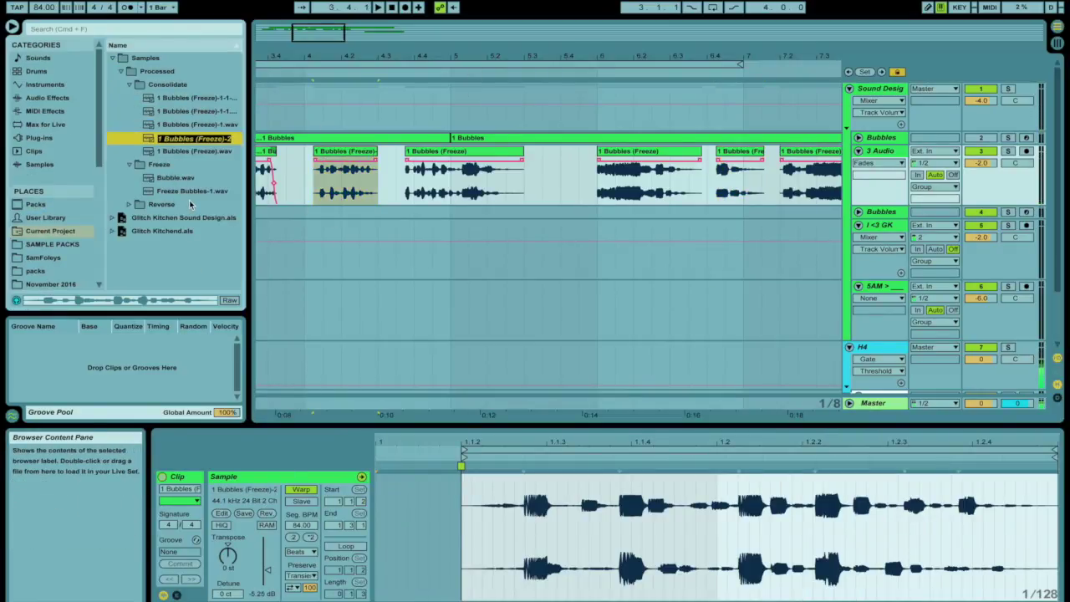
key("super+r")
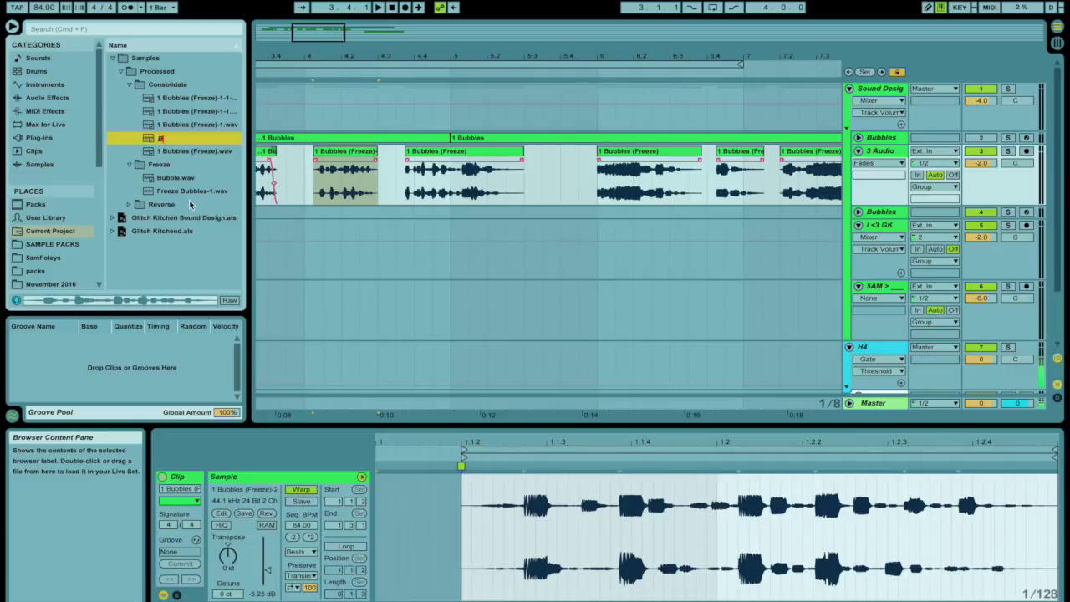
type("Bubble")
key("Return")
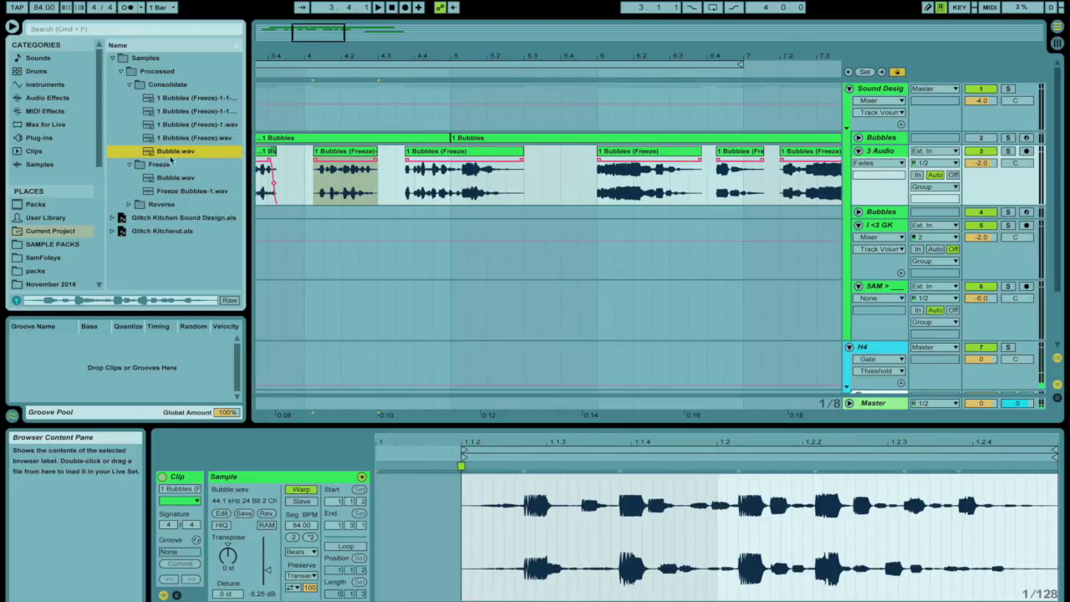
Step: Put Bubble.wav into the Bubbles folder of November 2016, add that folder to Places and open it
scroll(65, 270, "down", 5)
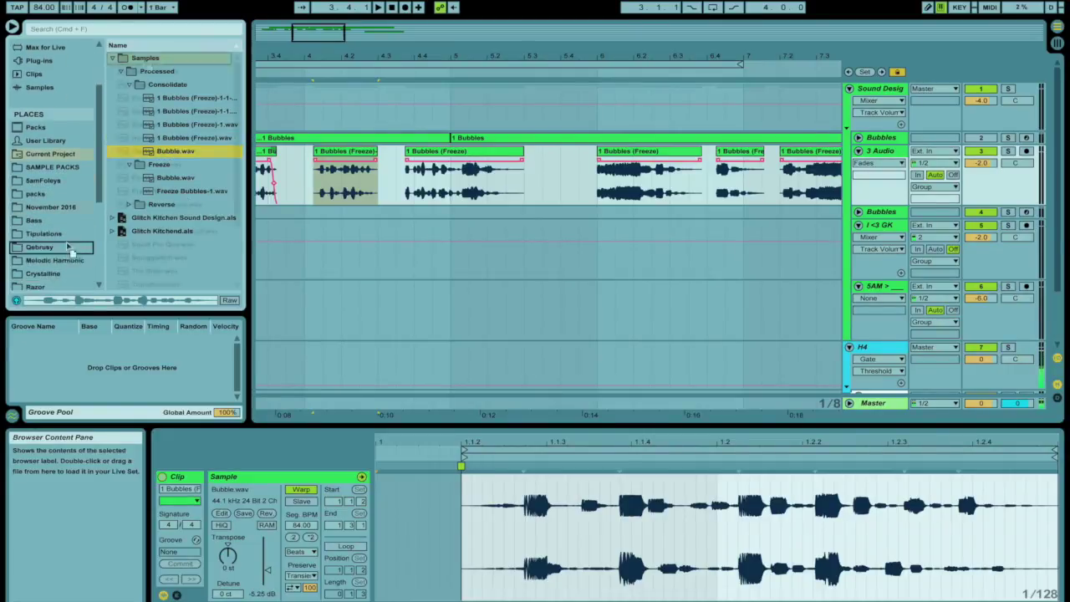
left_click(59, 206)
left_click(146, 58)
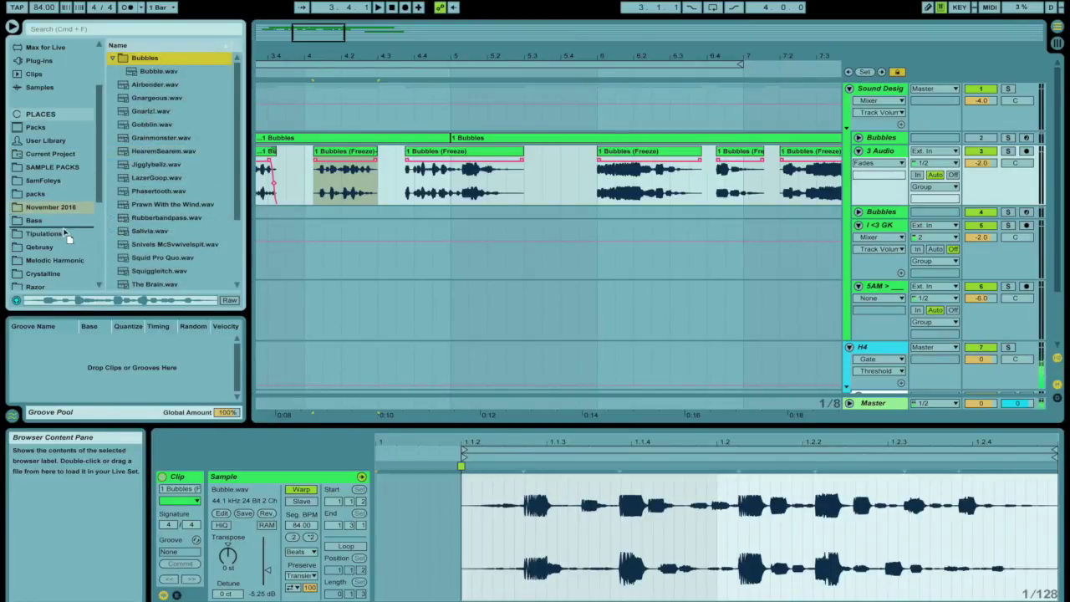
left_click_drag(63, 219, 60, 215)
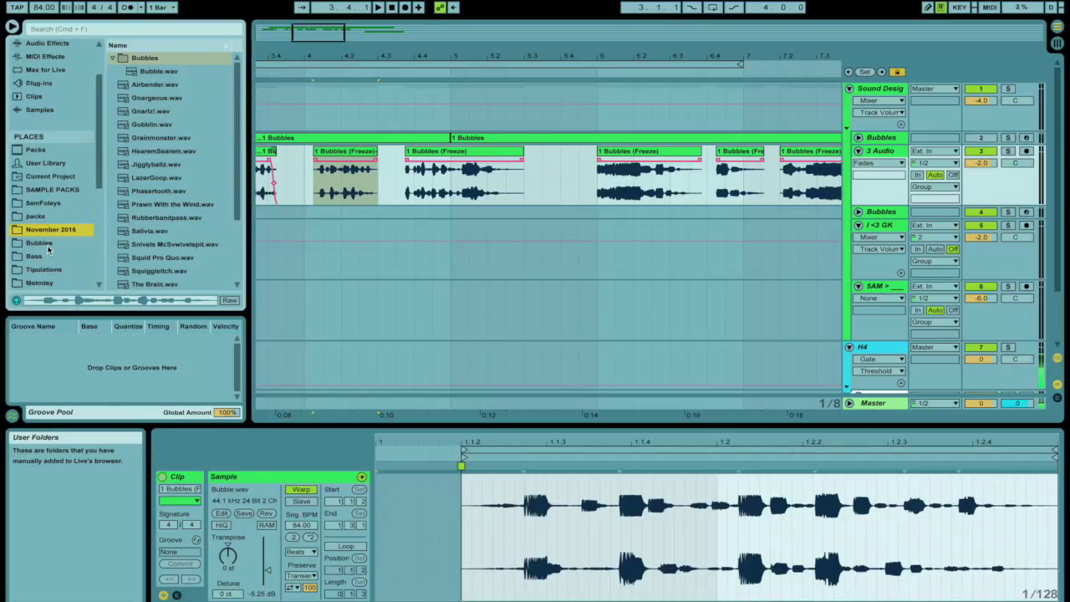
left_click(40, 230)
Step: Move the clip at bar 6 earlier to 5.4.1 and consolidate the clips at 6.4.2 and about 7.2
left_click_drag(434, 57, 274, 58)
left_click_drag(392, 151, 371, 151)
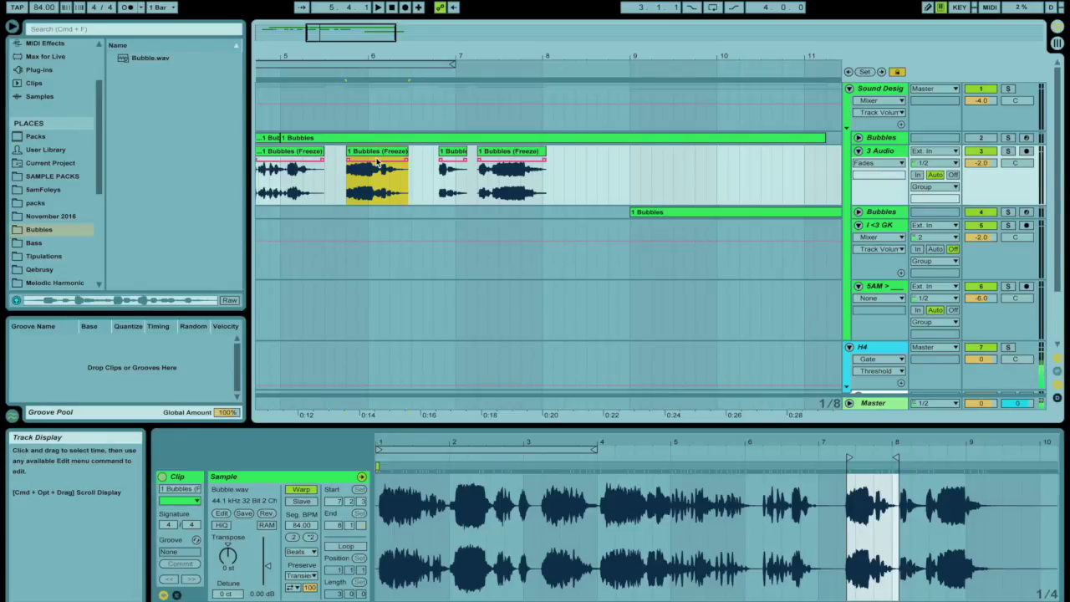
left_click(453, 152)
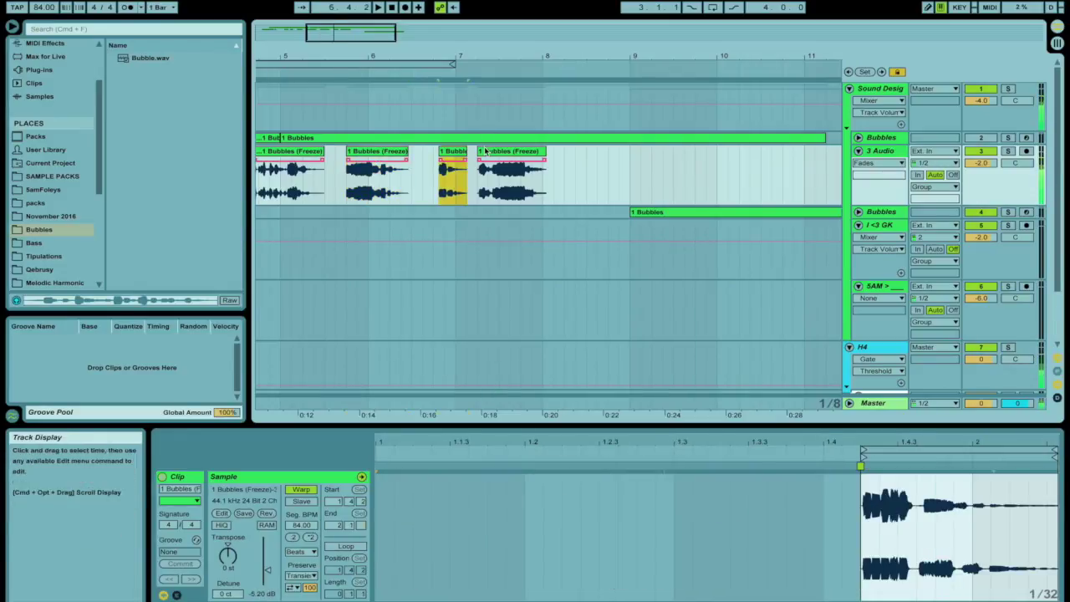
left_click(489, 152)
key("super+j")
left_click(432, 160)
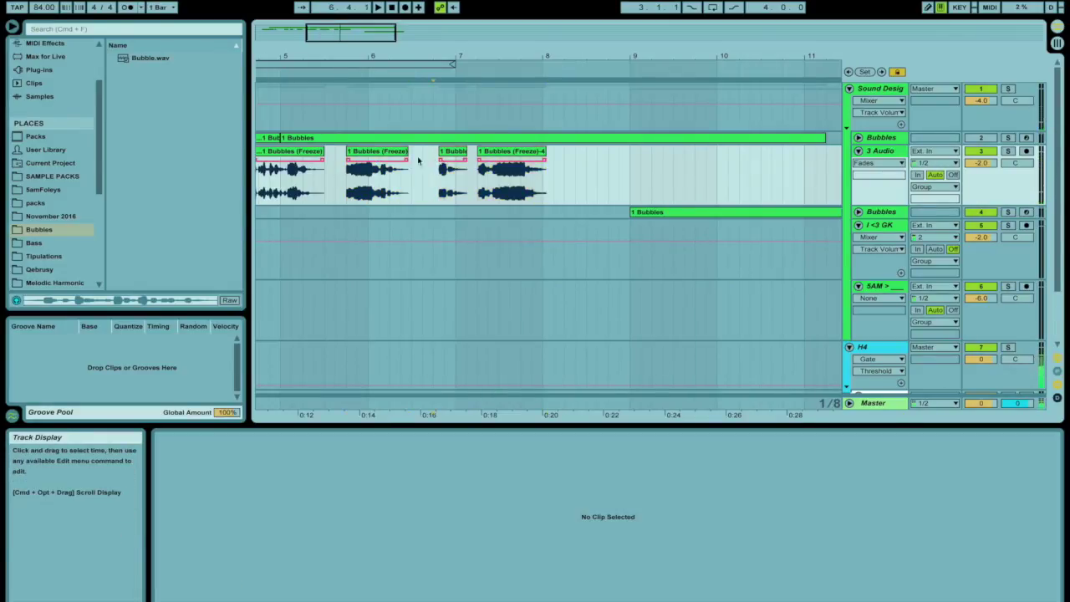
Step: Locate the sample file of the clip at 6.4.2, put it into the Bubbles folder and preview the samples there
left_click(451, 153)
left_click(242, 489)
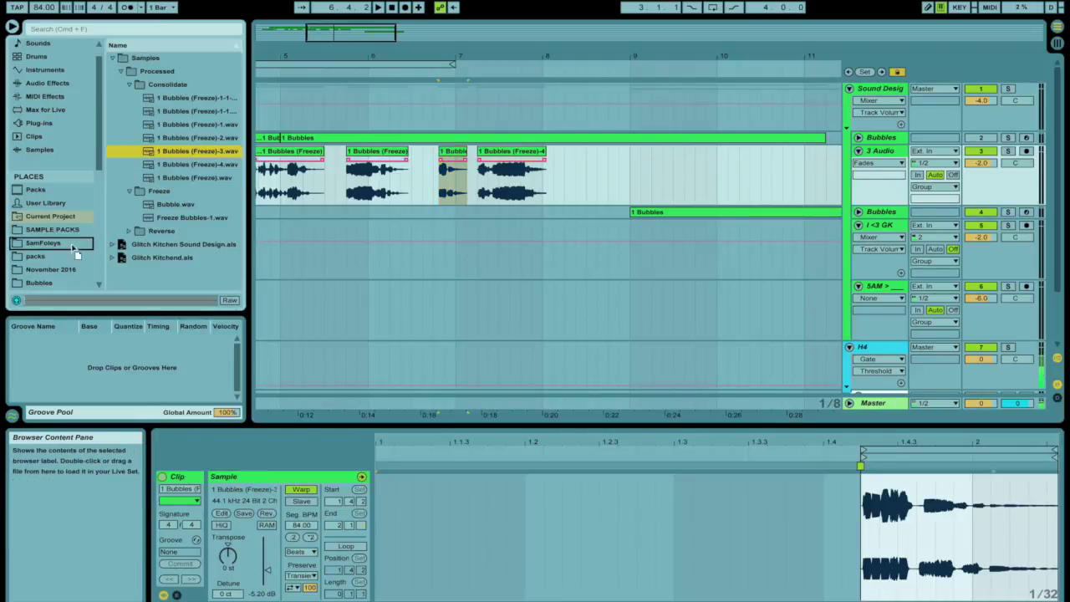
left_click(74, 284)
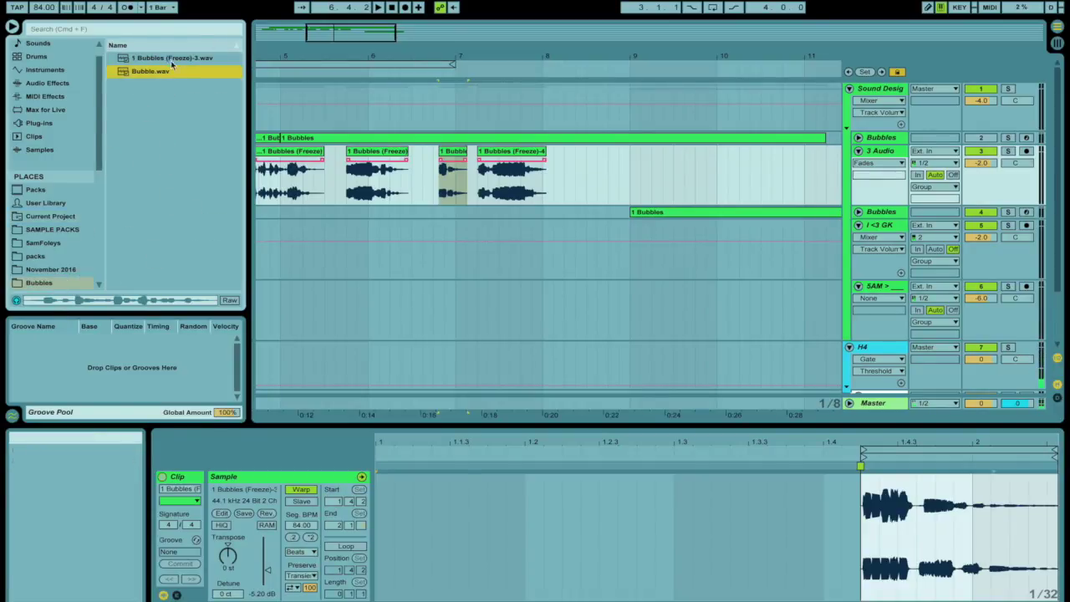
key("Up")
key("Down")
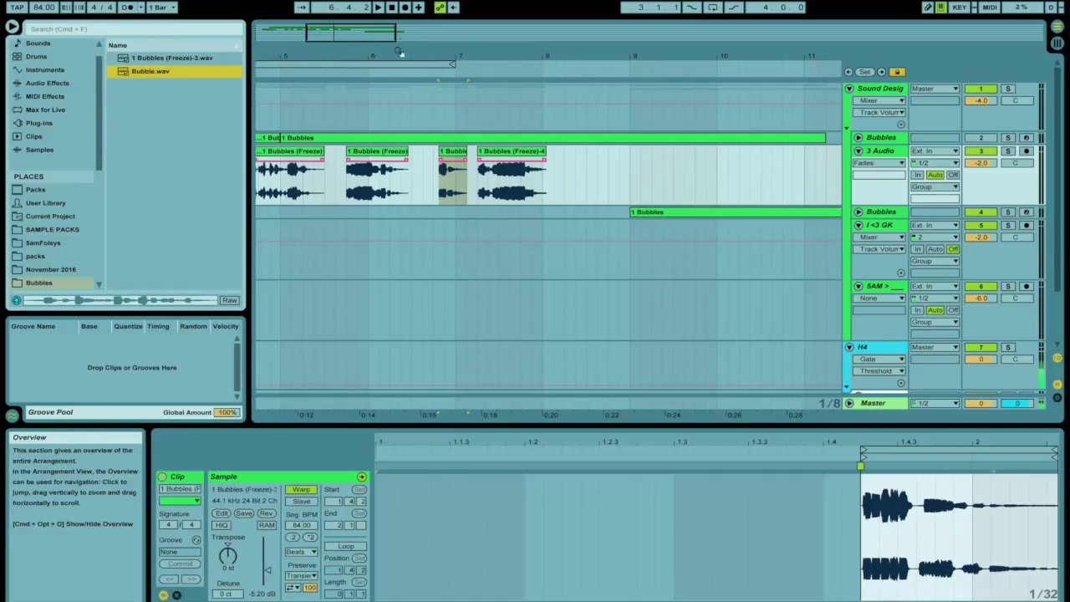
Step: Consolidate the clip at 3.1.3 on the 3 Audio track and locate its sample file in the current project
left_click_drag(400, 52, 720, 58)
left_click(456, 151)
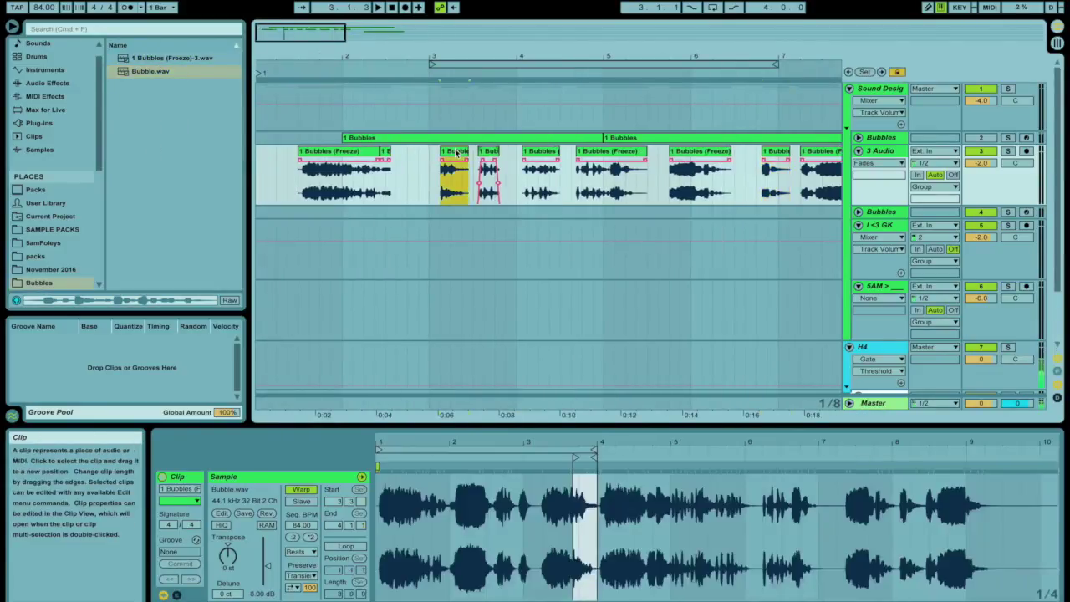
key("super+j")
left_click(251, 490)
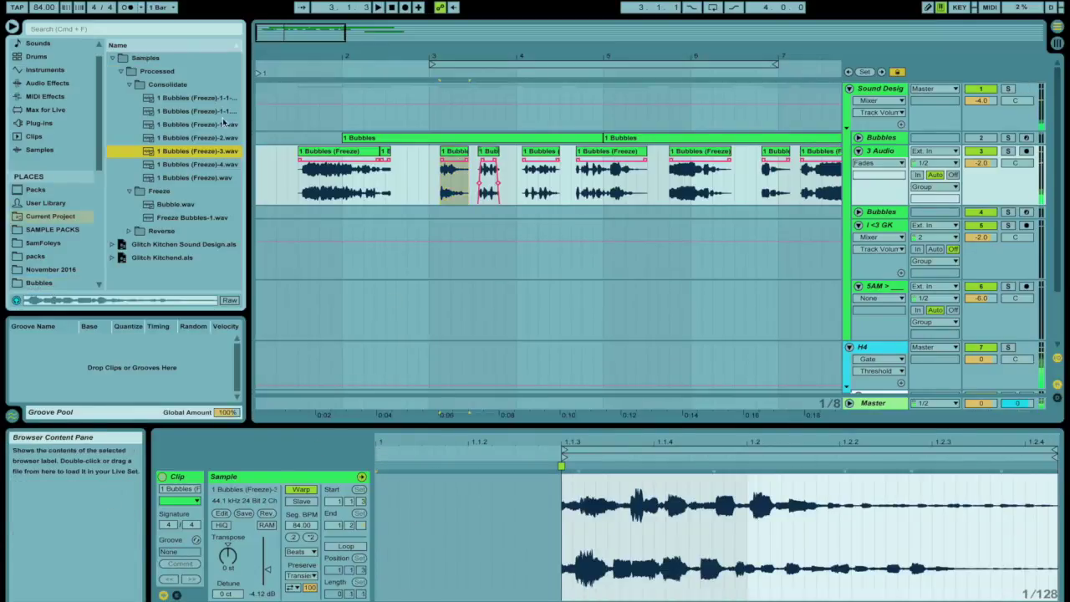
Step: Try to put the consolidated sample file into the Bubbles folder of November 2016
left_click(81, 271)
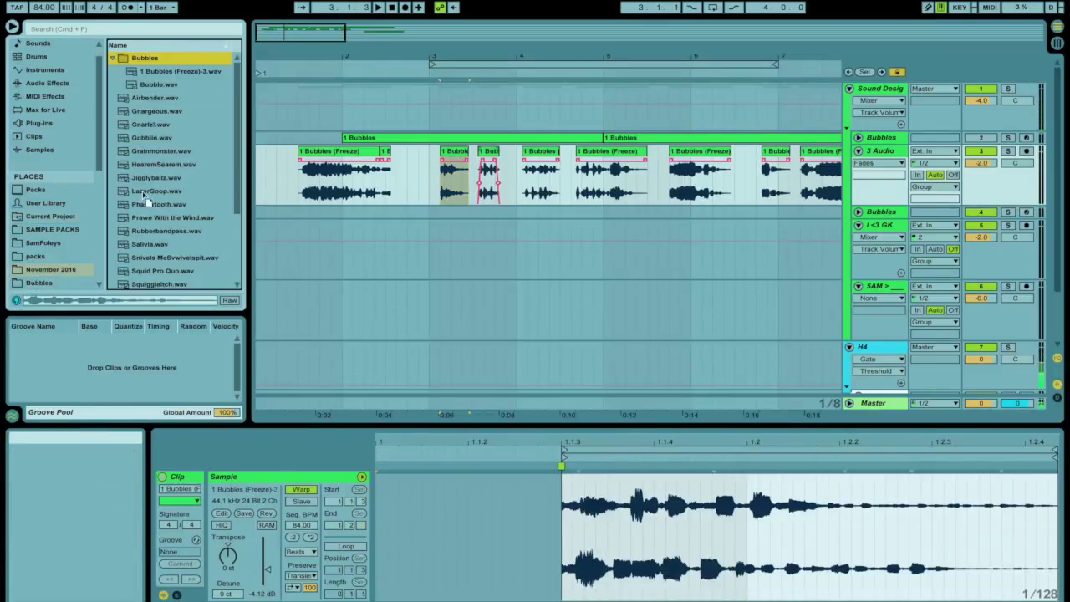
left_click_drag(168, 110, 157, 72)
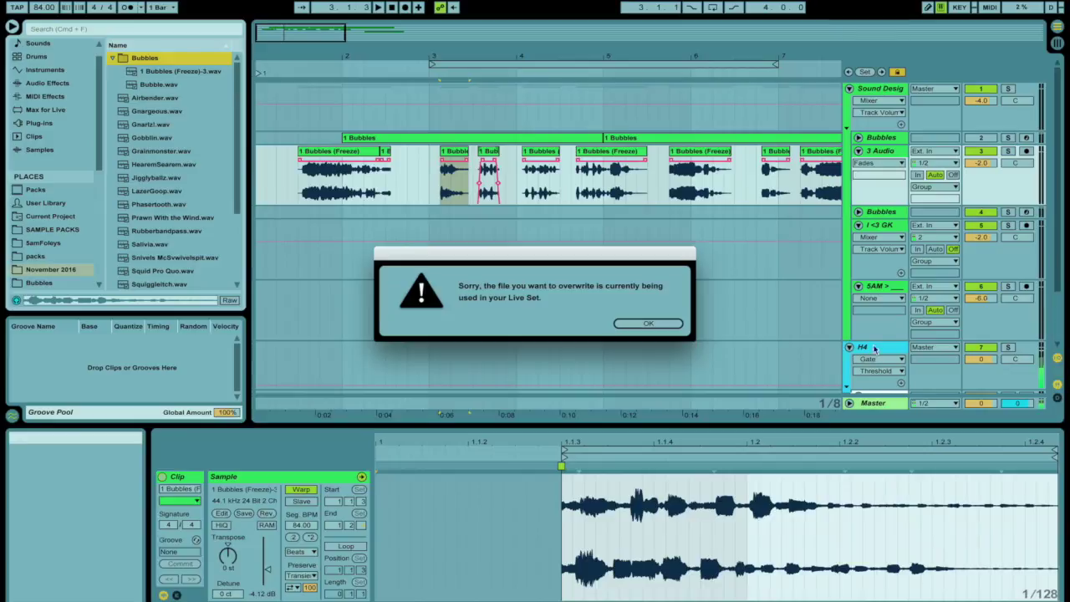
left_click(648, 324)
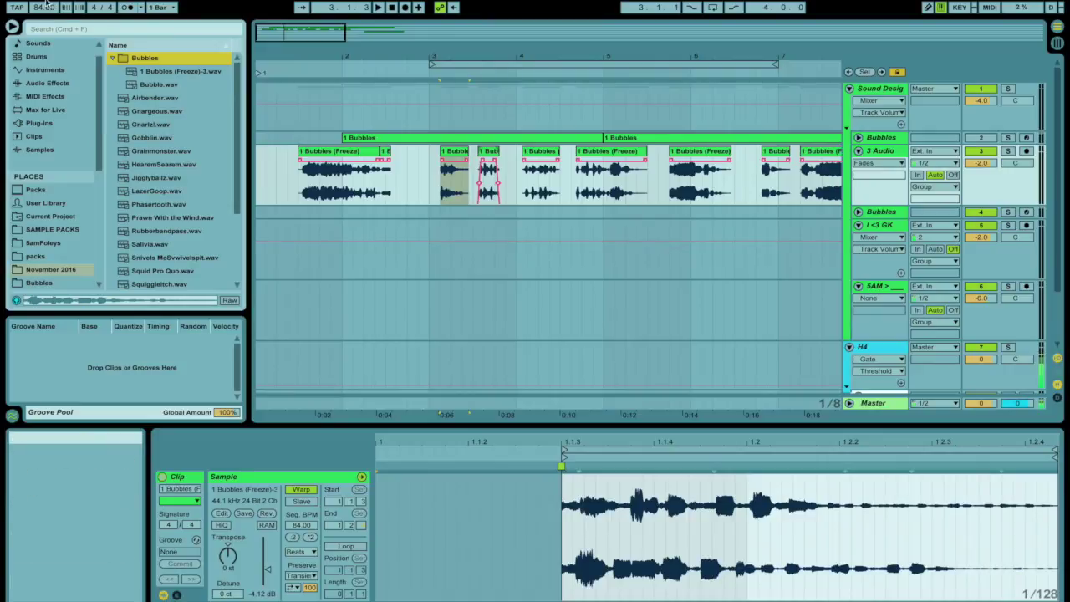
Step: Search all browser results for "rev", add Reverb to the 3 Audio track and play the clip at 3.1.3
left_click(67, 30)
type("rev")
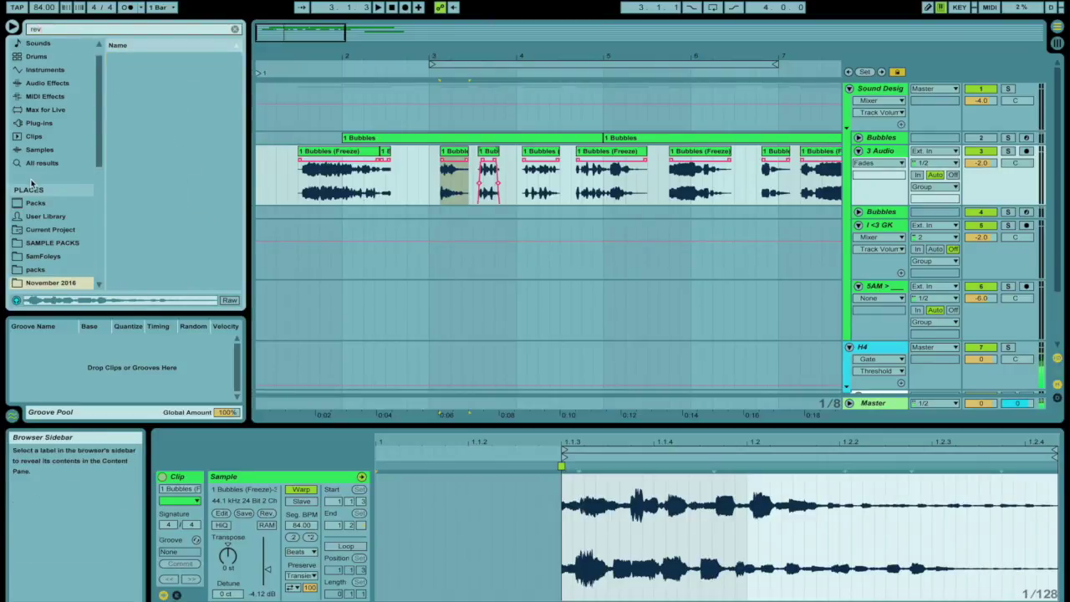
left_click(50, 163)
left_click(143, 57)
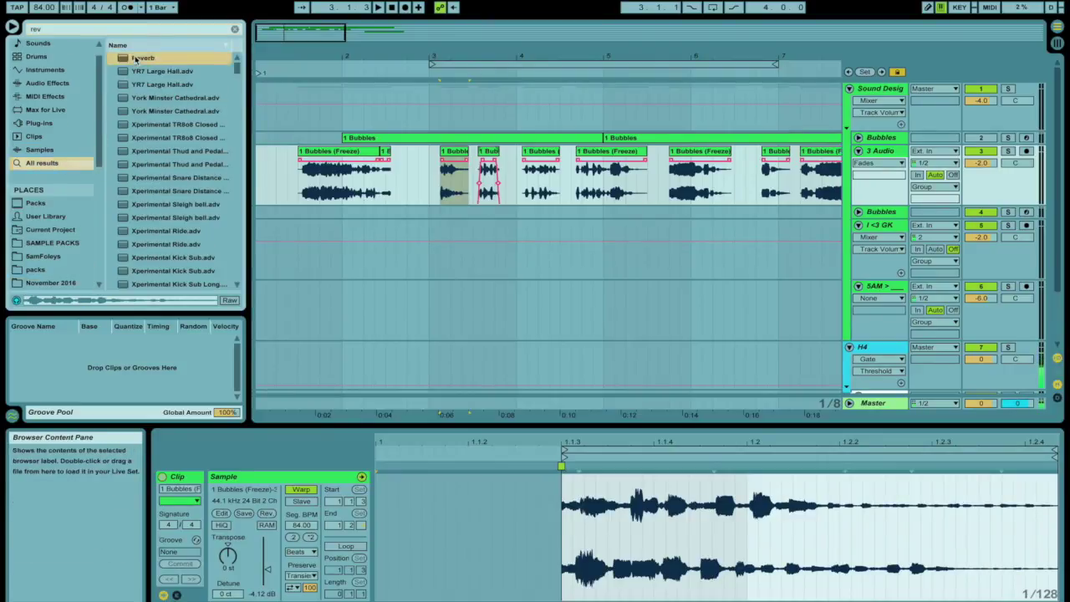
key("space")
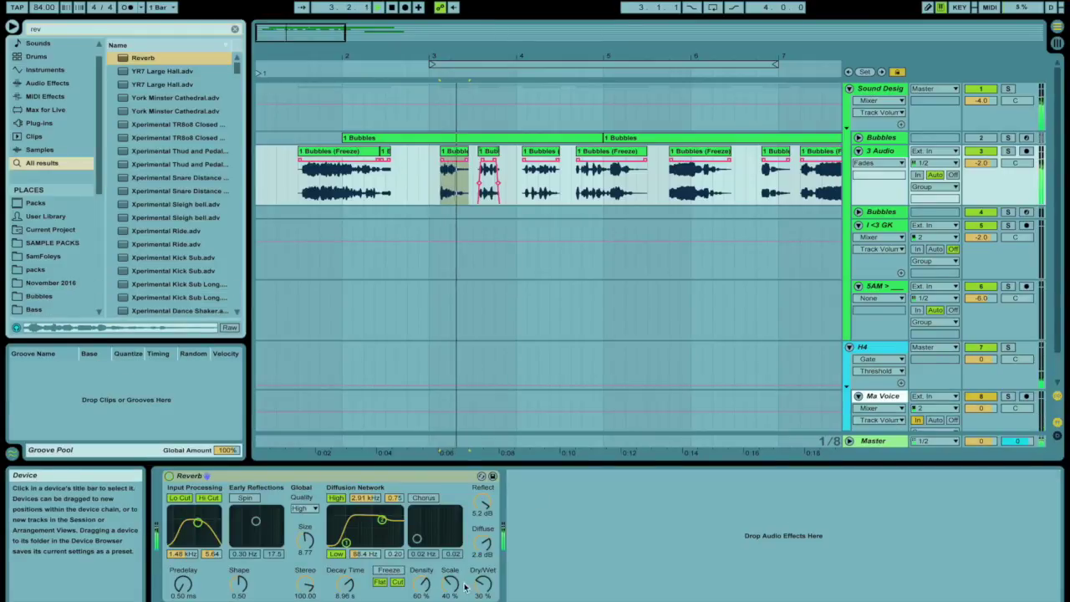
Step: Audition clips with the reverb's decay time at 1.49 s, raising dry/wet to 63% and decay time to 3.62 s
left_click(488, 173)
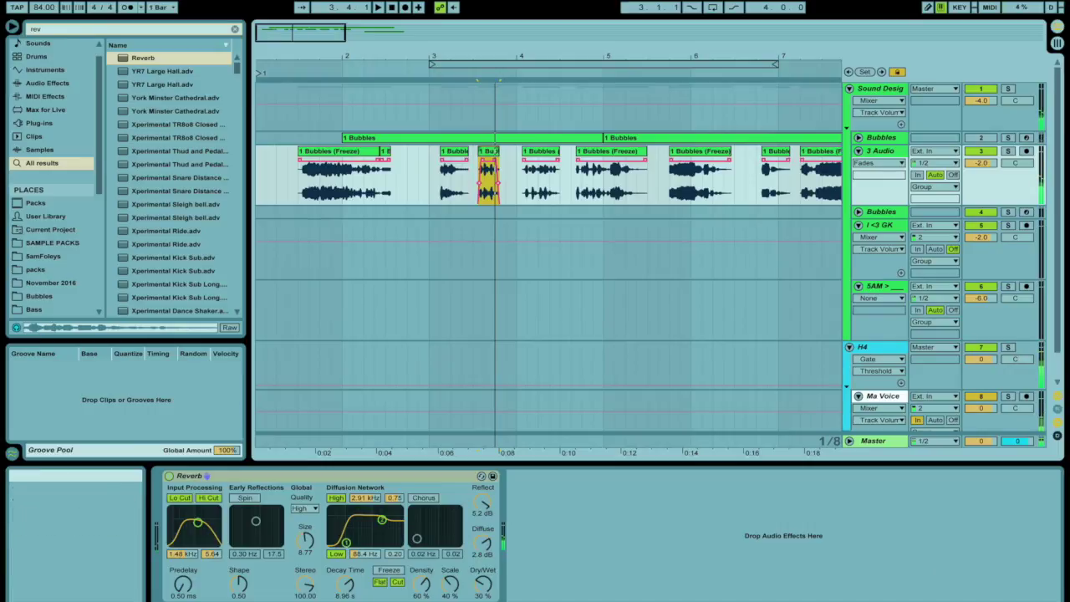
left_click_drag(345, 583, 345, 601)
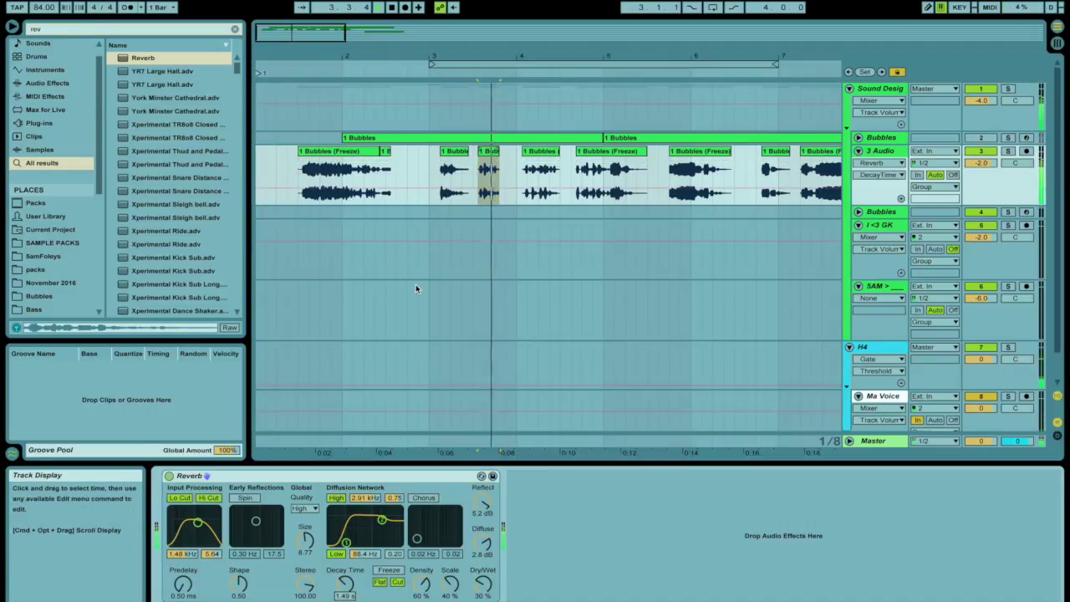
left_click(652, 174)
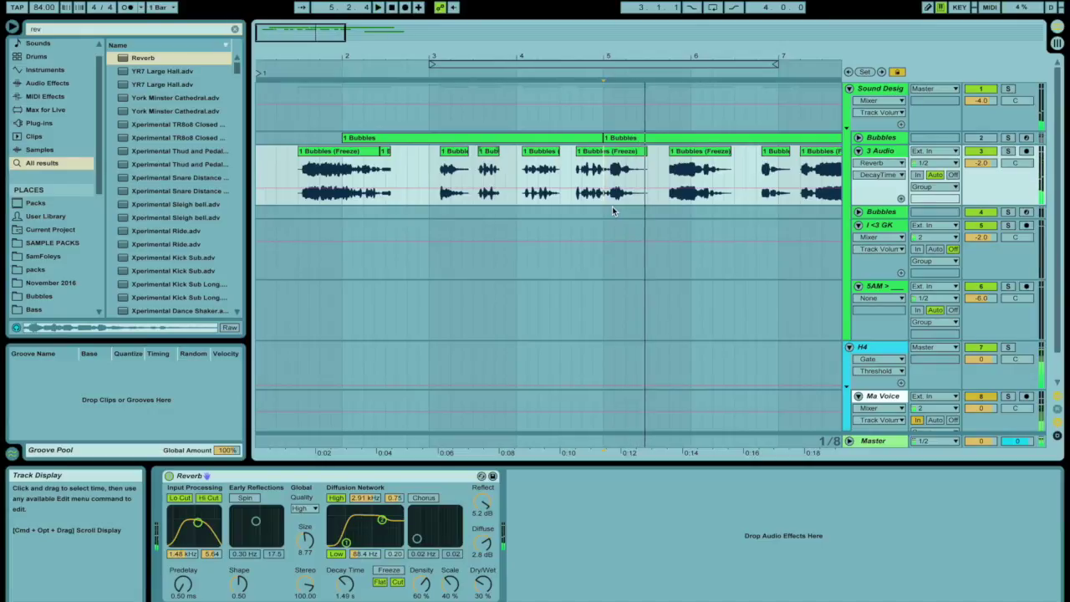
left_click_drag(483, 581, 486, 510)
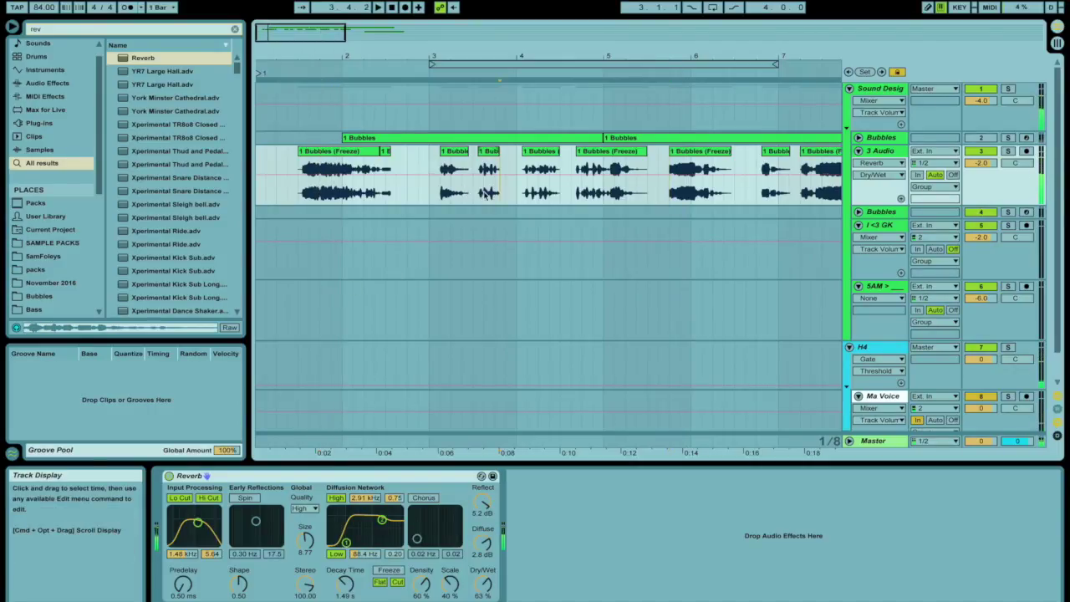
key("space")
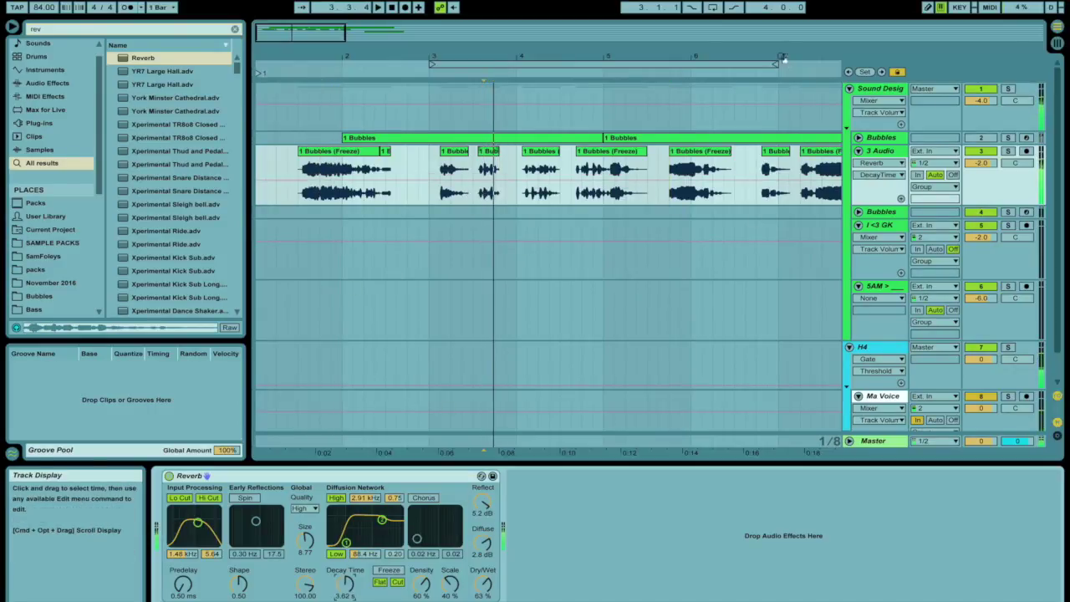
Step: Set the reverb's diffusion high shelf to 2.37 kHz and 0.38 and its input filter to 1.94 kHz, auditioning the clip at 6.4.2
left_click_drag(783, 57, 704, 57)
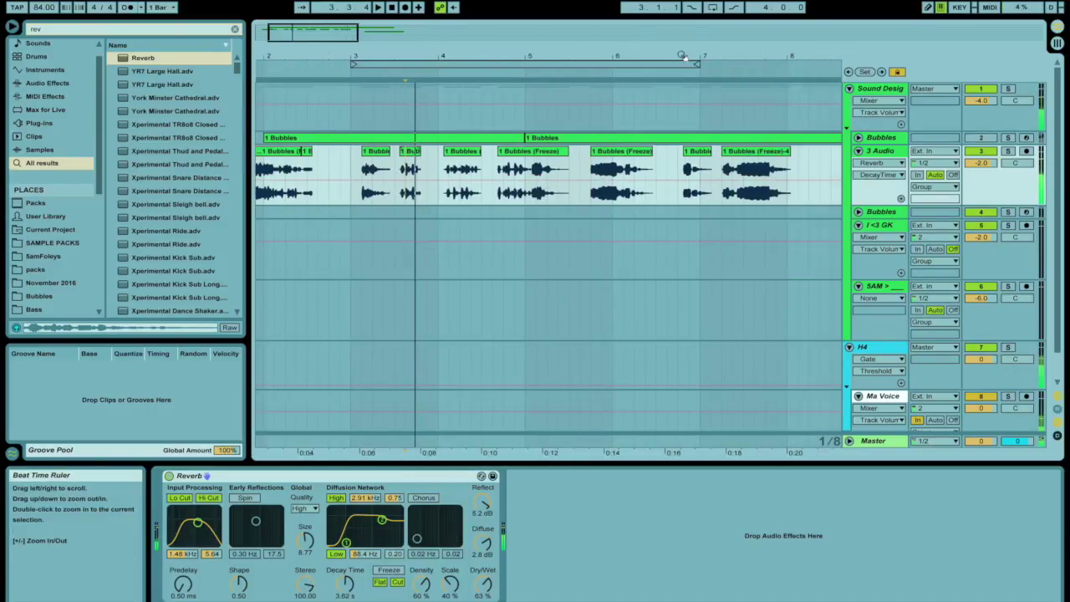
left_click(695, 167)
left_click_drag(381, 520, 380, 539)
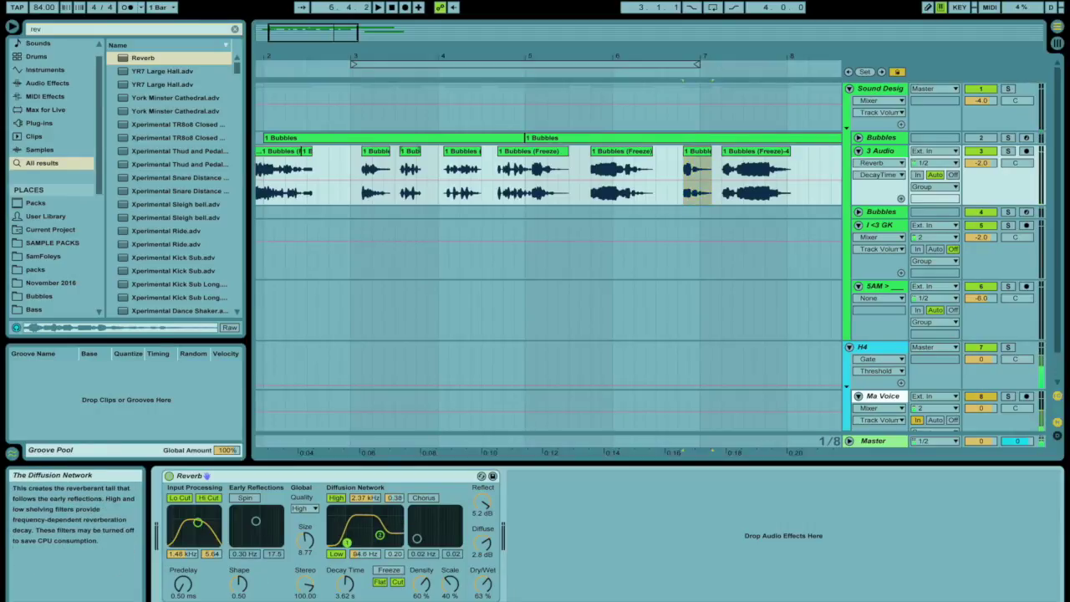
key("space")
left_click_drag(198, 522, 200, 539)
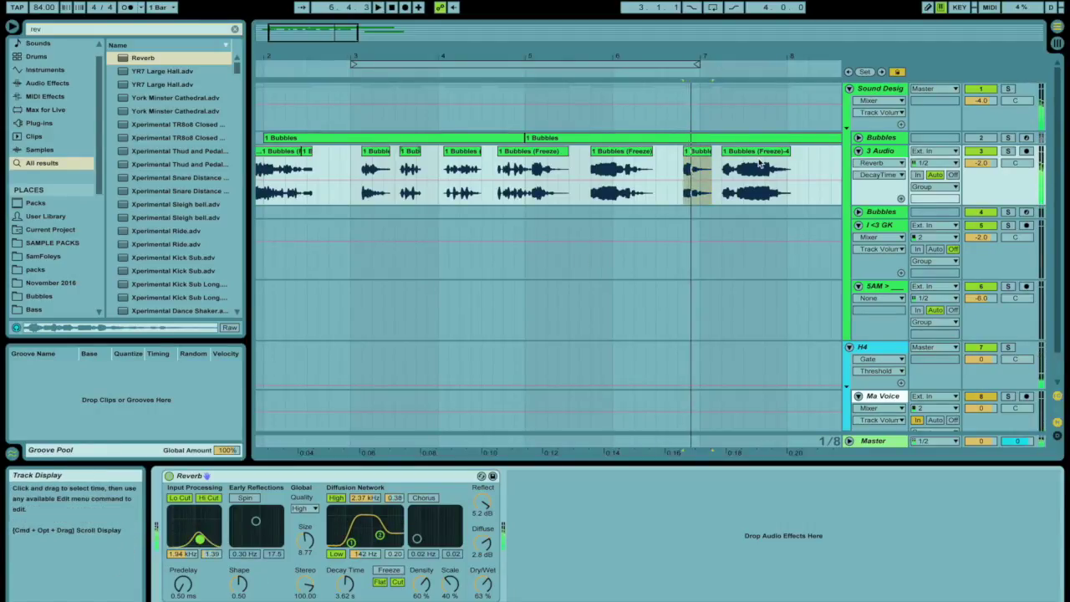
Step: Try the reverb at 98% dry/wet with a 15.1 s decay time and remove it from the 3 Audio track
left_click_drag(483, 583, 483, 560)
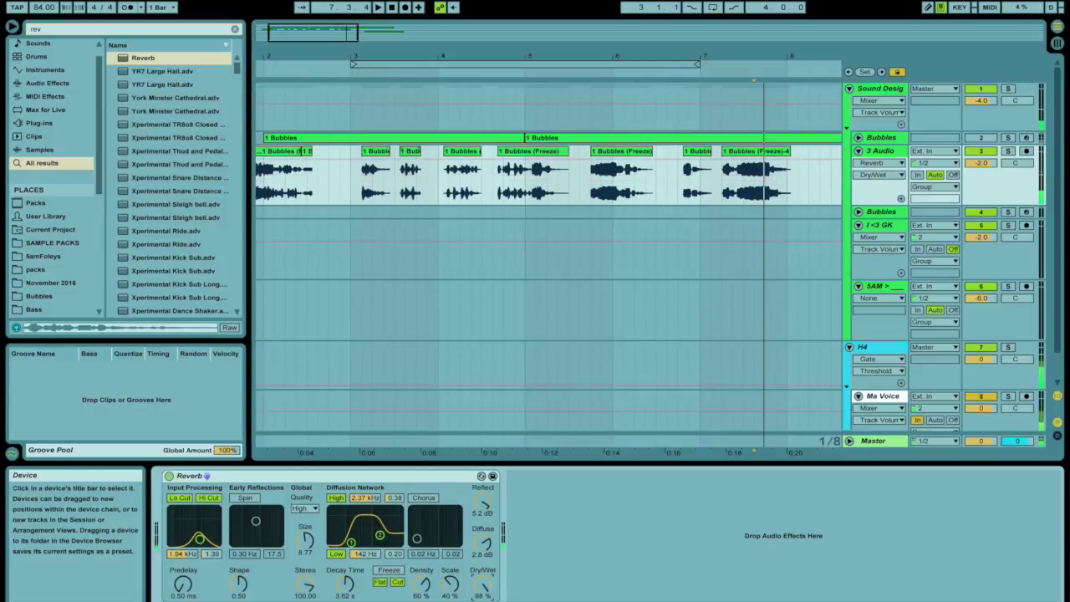
left_click_drag(345, 583, 345, 547)
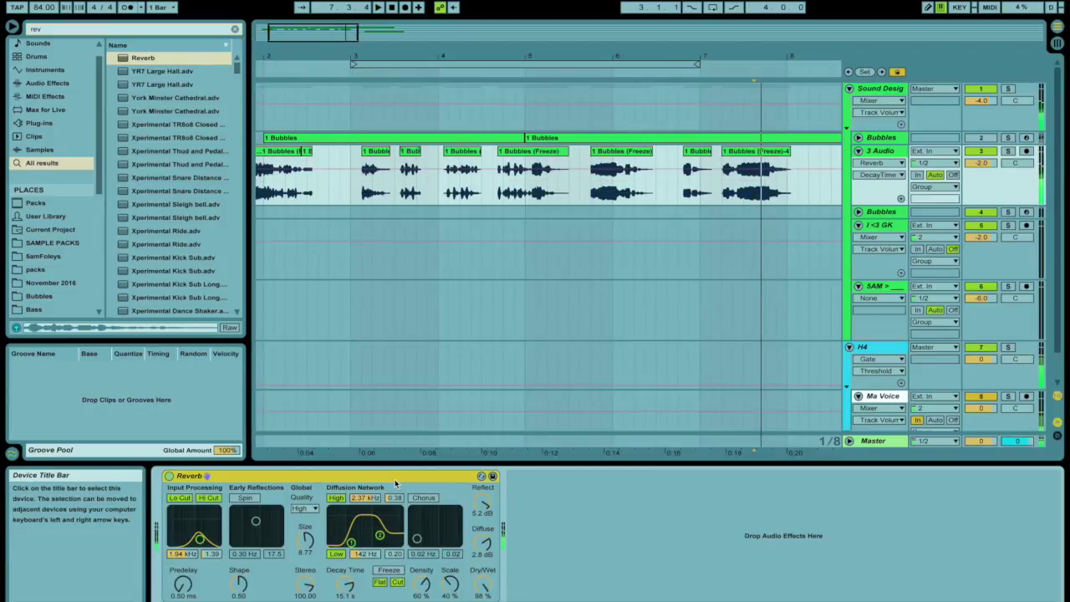
key("Delete")
Step: Select all the clips on the 3 Audio track, from bar 1 to bar 8, and clear the browser search
scroll(519, 106, "down", 1)
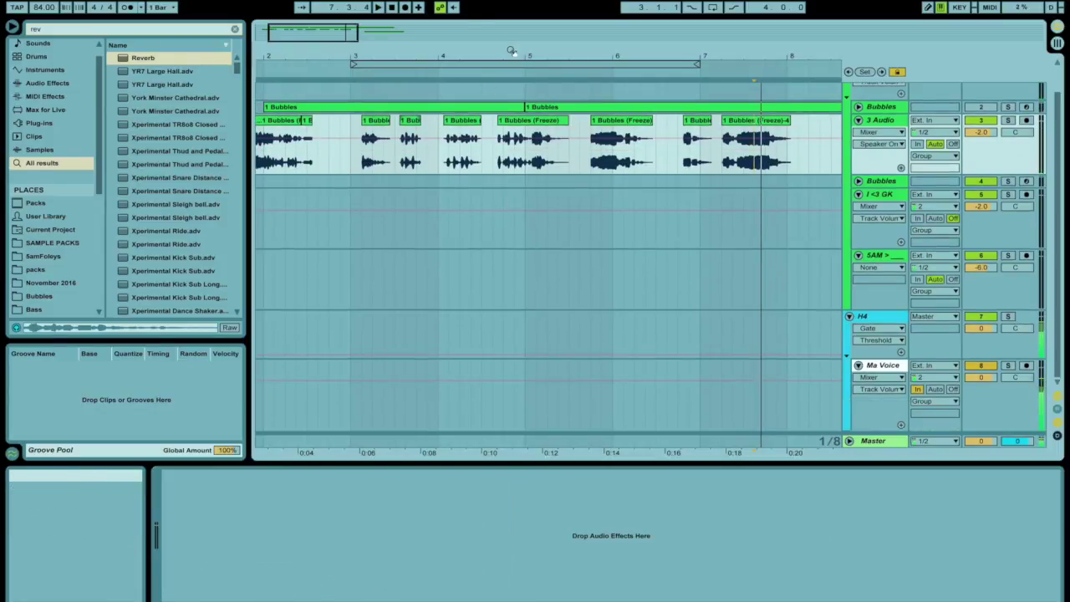
left_click_drag(510, 51, 391, 51)
left_click(298, 125)
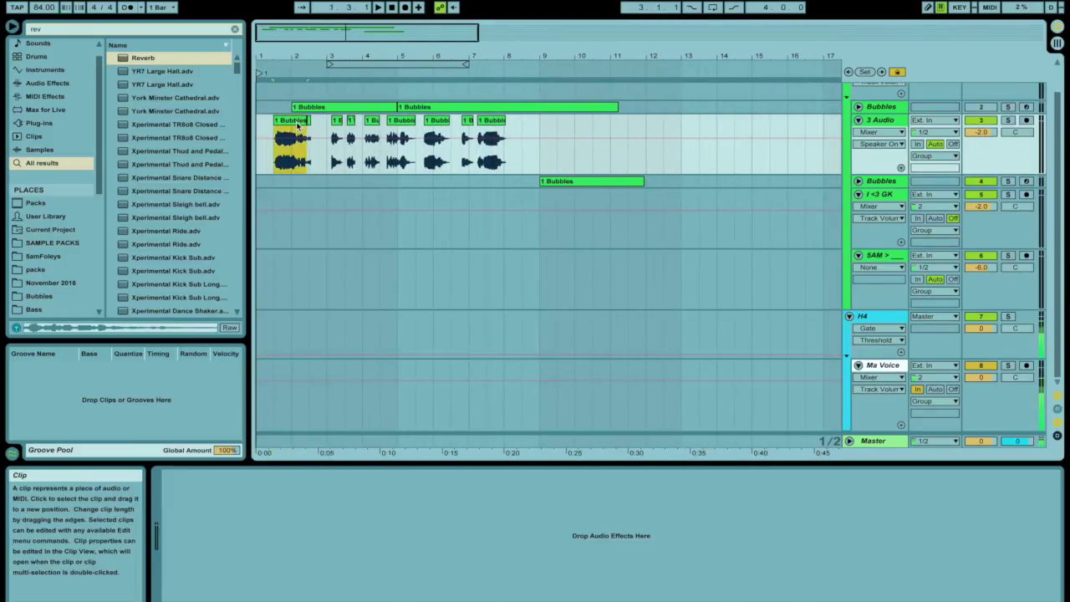
left_click(489, 124, "shift")
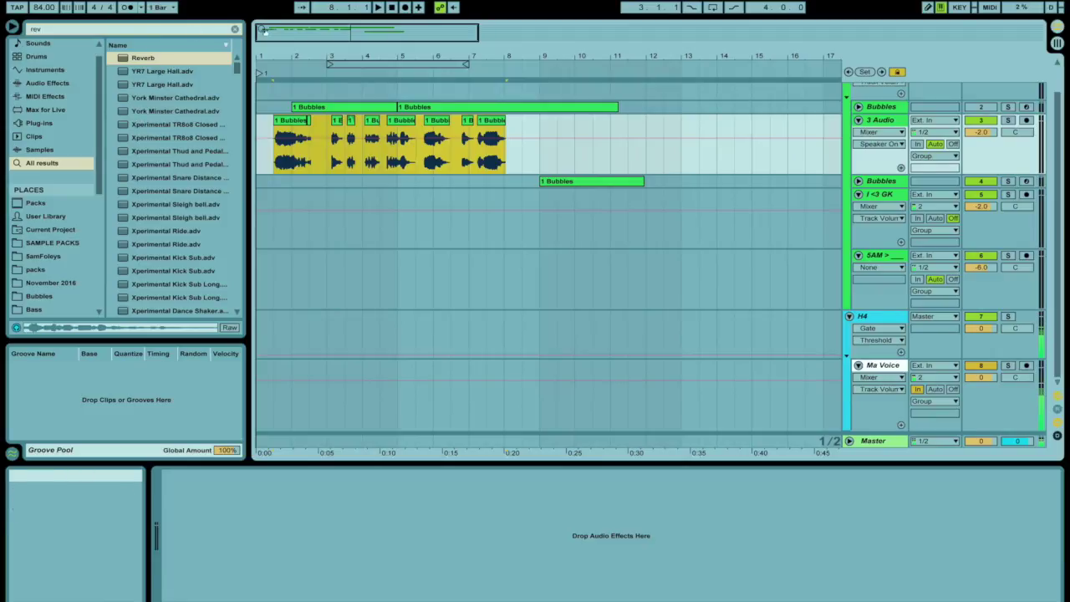
left_click(234, 30)
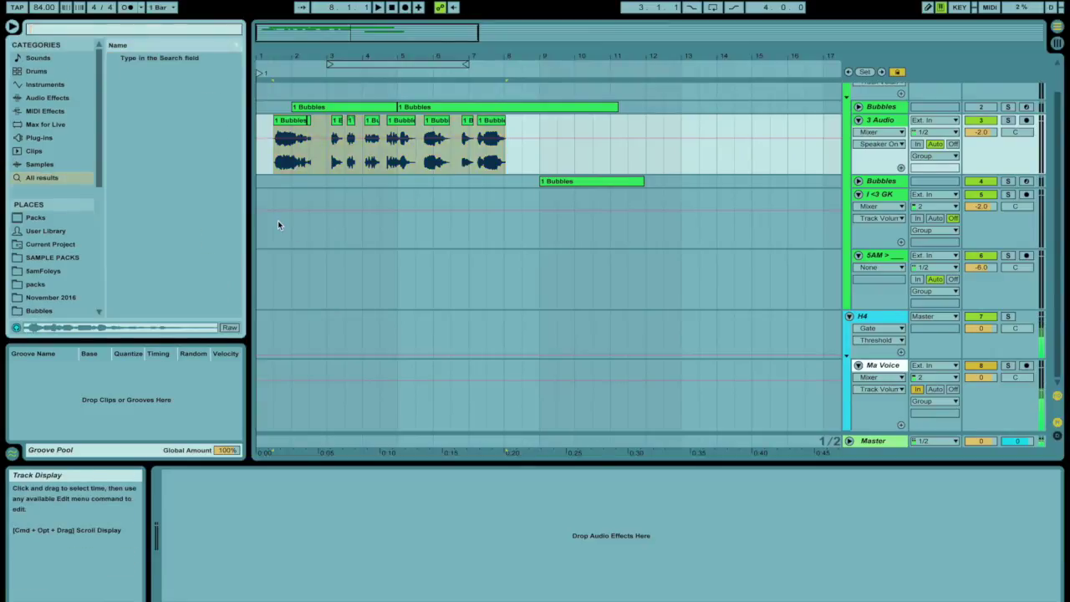